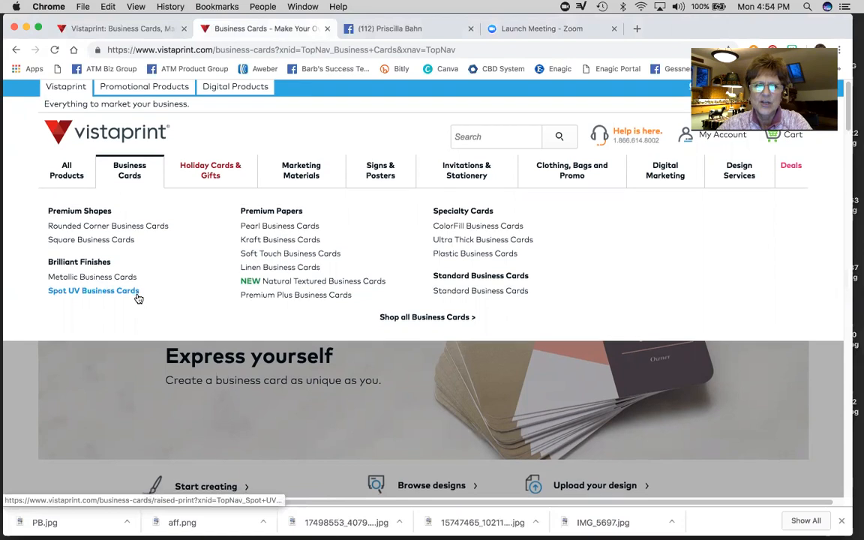
- Scroll down the Business Cards page to view its card types
{"action": "scroll", "coordinate": [138, 298], "scroll_direction": "down", "scroll_amount": 1}
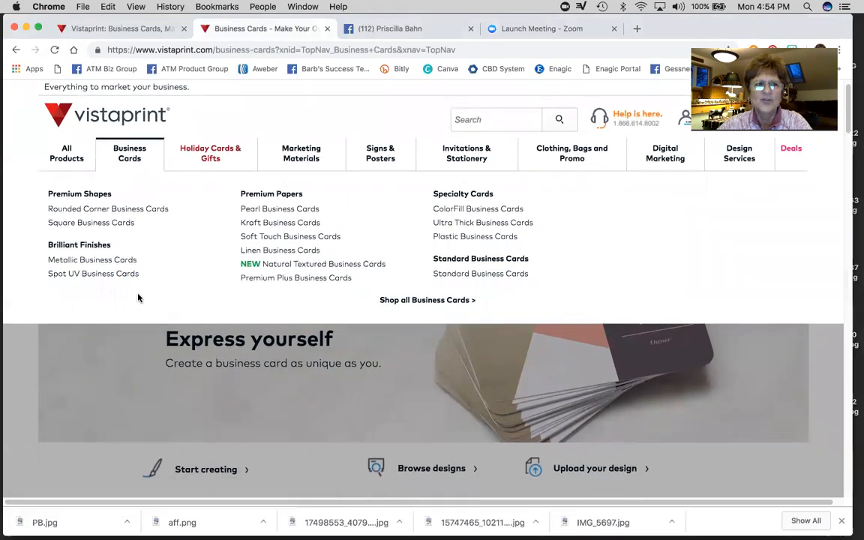
{"action": "scroll", "coordinate": [158, 247], "scroll_direction": "down", "scroll_amount": 5}
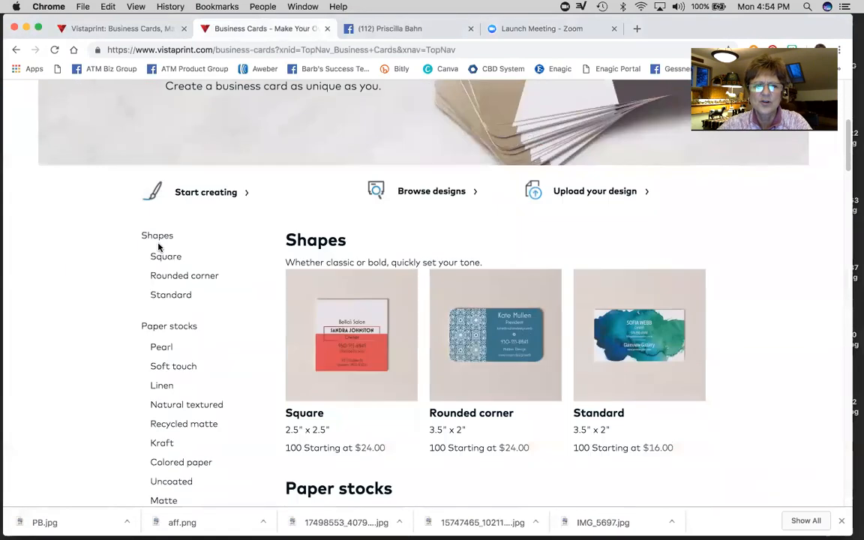
{"action": "scroll", "coordinate": [158, 247], "scroll_direction": "down", "scroll_amount": 2}
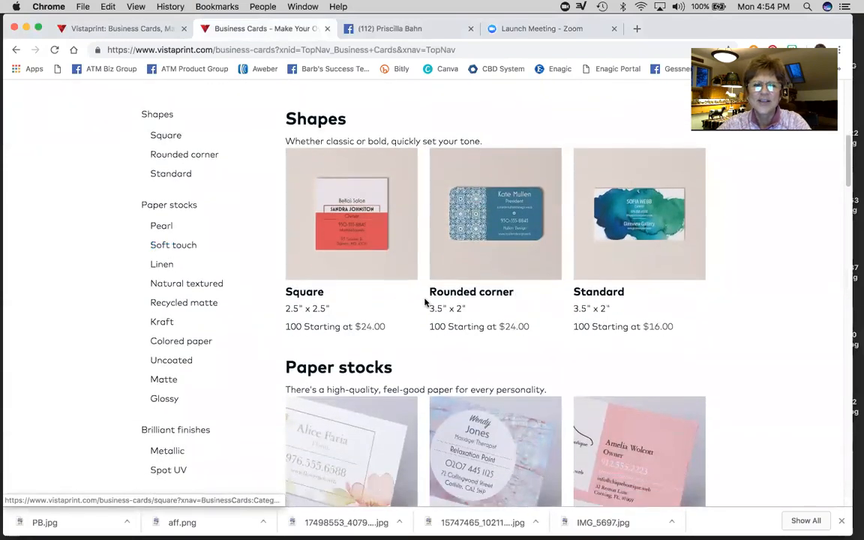
{"action": "scroll", "coordinate": [423, 301], "scroll_direction": "down", "scroll_amount": 3}
{"action": "scroll", "coordinate": [422, 299], "scroll_direction": "down", "scroll_amount": 3}
{"action": "scroll", "coordinate": [423, 300], "scroll_direction": "down", "scroll_amount": 4}
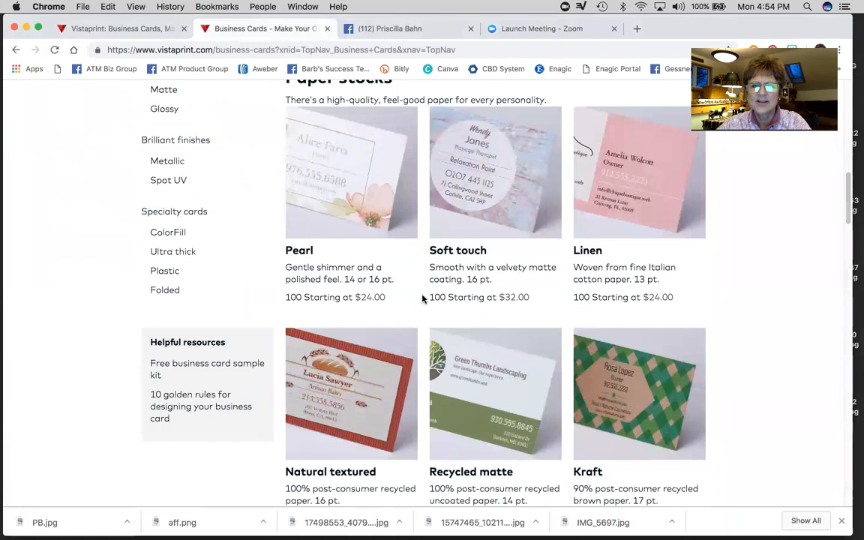
{"action": "scroll", "coordinate": [422, 300], "scroll_direction": "up", "scroll_amount": 5}
{"action": "scroll", "coordinate": [422, 300], "scroll_direction": "up", "scroll_amount": 5}
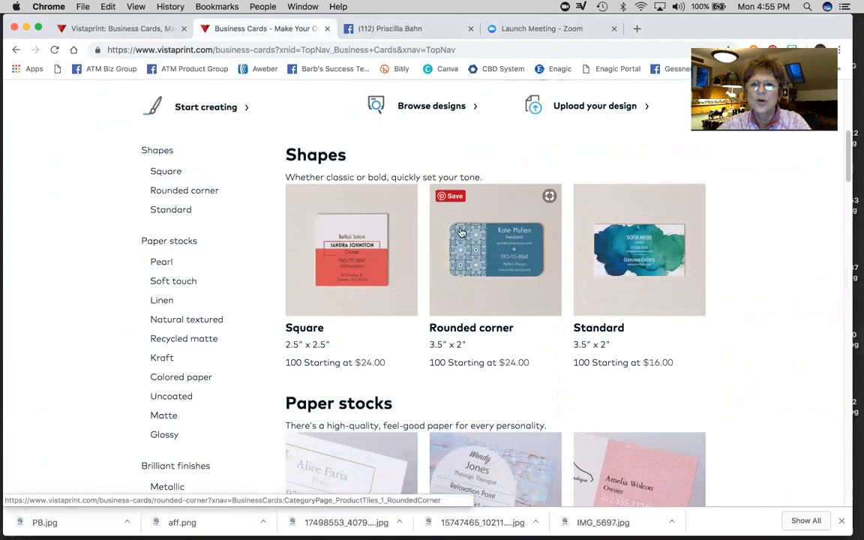
{"action": "left_click", "coordinate": [495, 257]}
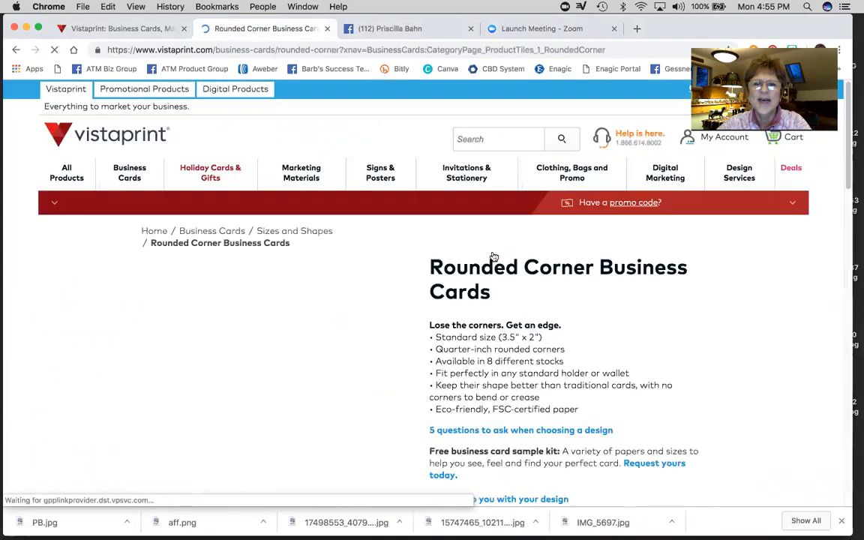
- Choose Premium thickness, Matte paper stock and no finish for the rounded corner cards
{"action": "scroll", "coordinate": [328, 343], "scroll_direction": "down", "scroll_amount": 5}
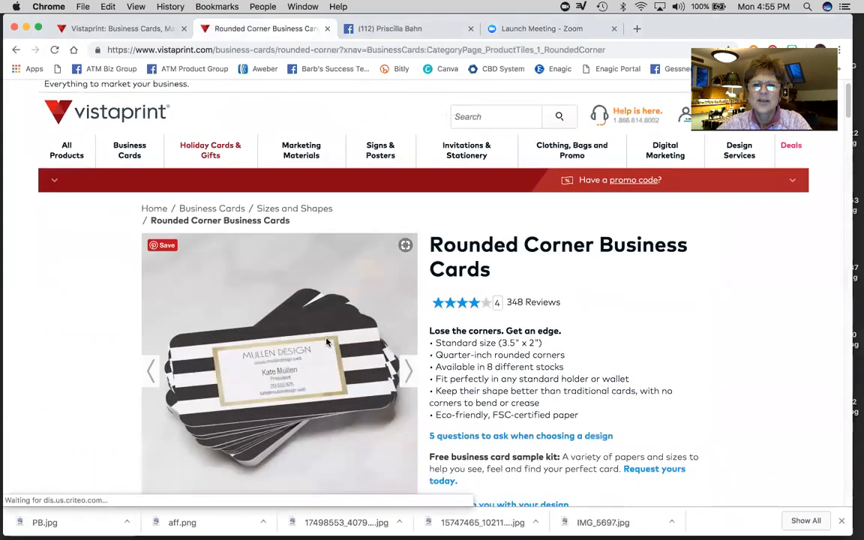
{"action": "scroll", "coordinate": [328, 320], "scroll_direction": "down", "scroll_amount": 6}
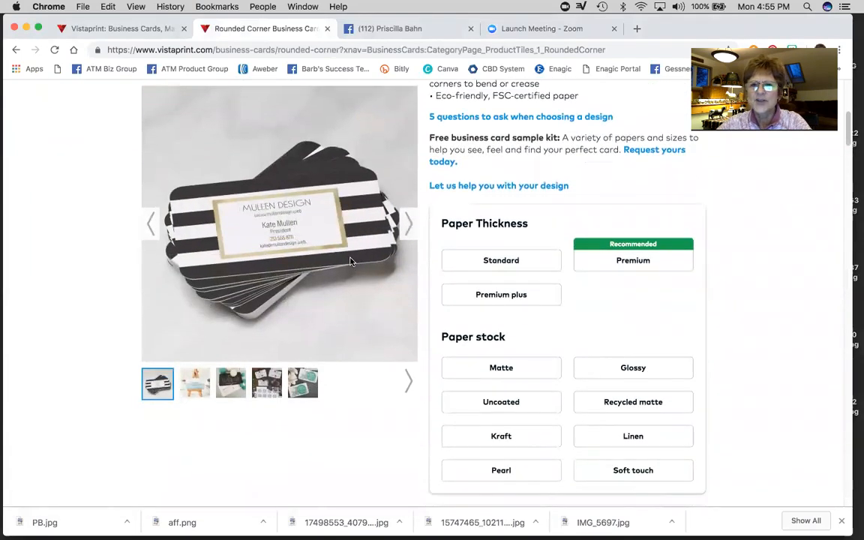
{"action": "scroll", "coordinate": [355, 262], "scroll_direction": "down", "scroll_amount": 1}
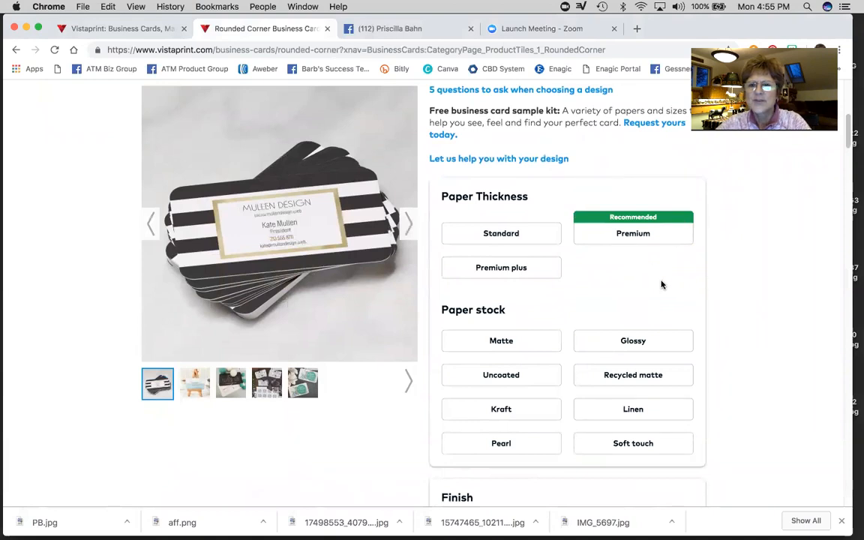
{"action": "scroll", "coordinate": [617, 300], "scroll_direction": "up", "scroll_amount": 1}
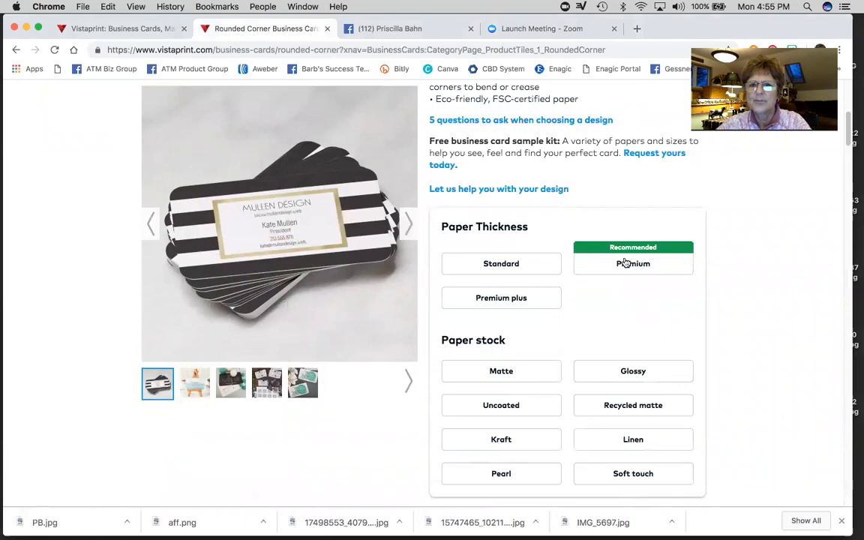
{"action": "left_click", "coordinate": [625, 262]}
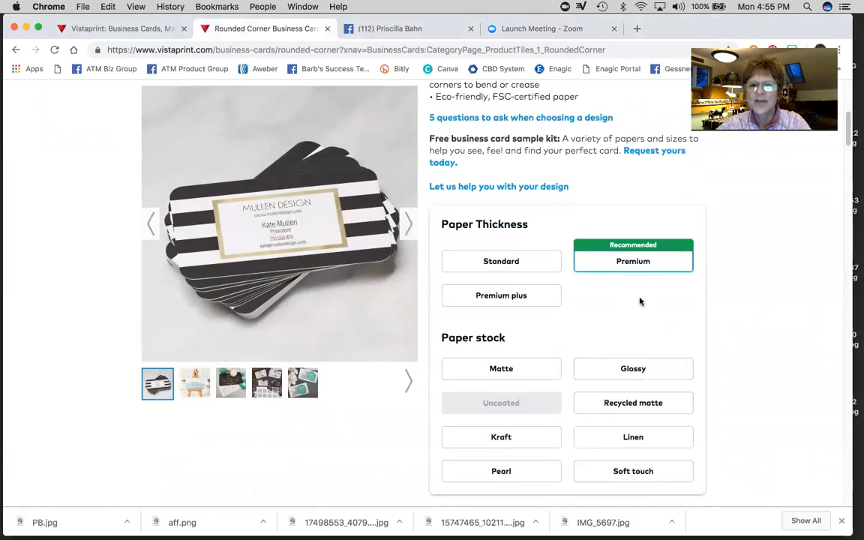
{"action": "scroll", "coordinate": [640, 300], "scroll_direction": "down", "scroll_amount": 3}
{"action": "scroll", "coordinate": [639, 301], "scroll_direction": "down", "scroll_amount": 1}
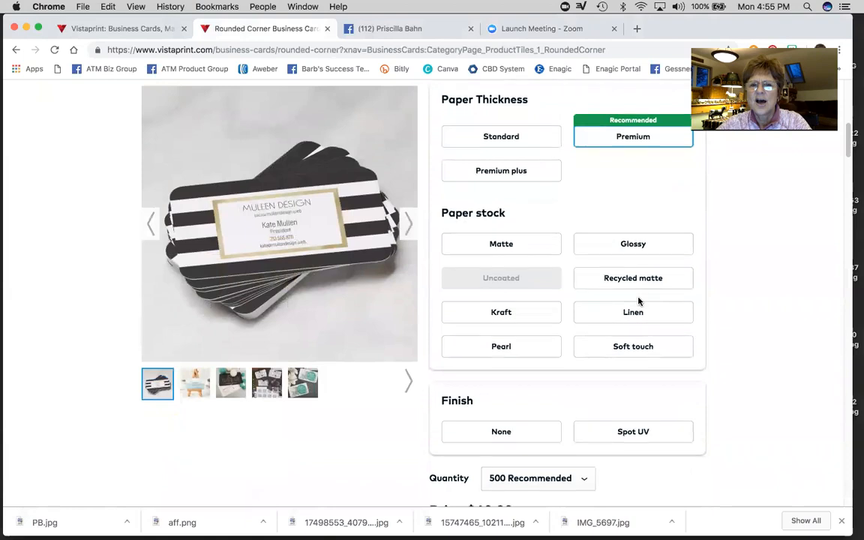
{"action": "left_click", "coordinate": [502, 240]}
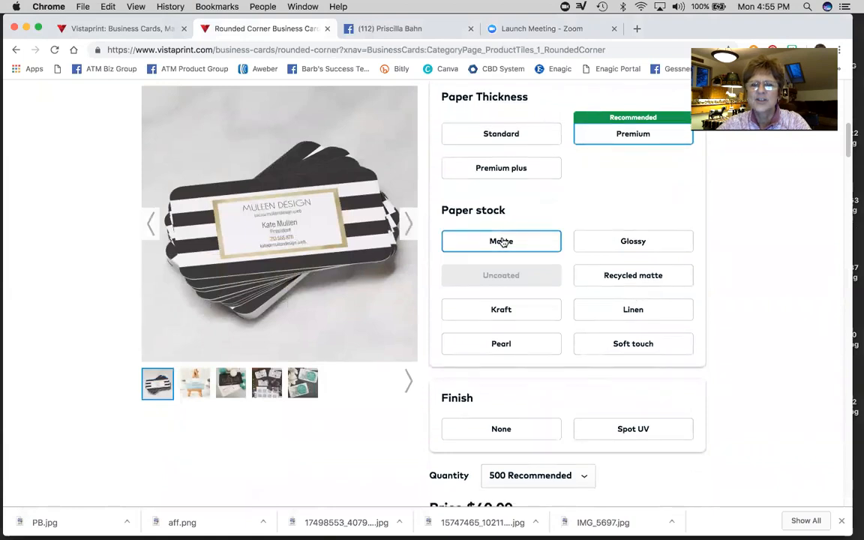
{"action": "scroll", "coordinate": [517, 277], "scroll_direction": "down", "scroll_amount": 3}
{"action": "left_click", "coordinate": [504, 319]}
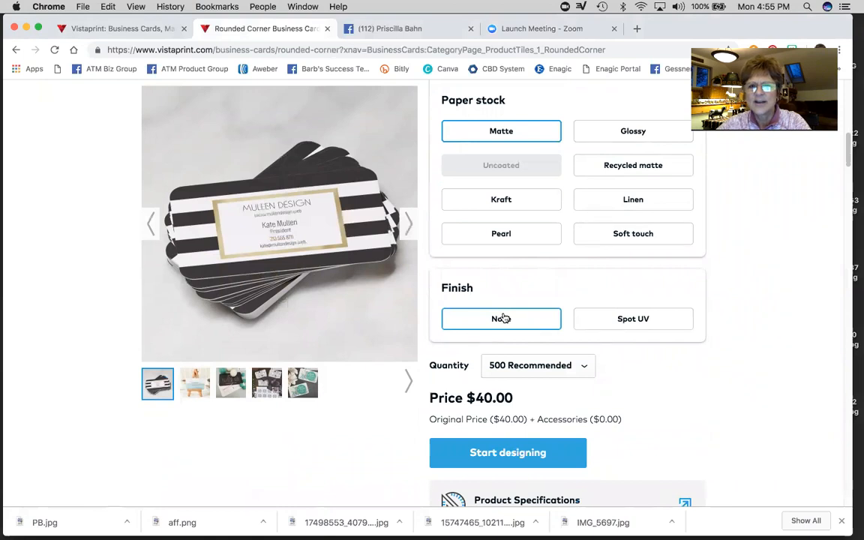
- Keep 500 cards at $40.00 and start designing
{"action": "scroll", "coordinate": [725, 365], "scroll_direction": "down", "scroll_amount": 2}
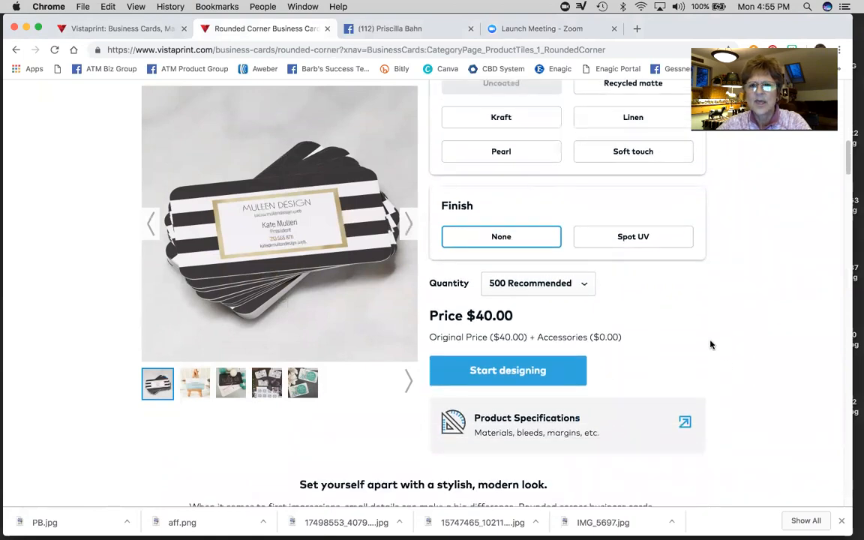
{"action": "scroll", "coordinate": [711, 344], "scroll_direction": "down", "scroll_amount": 1}
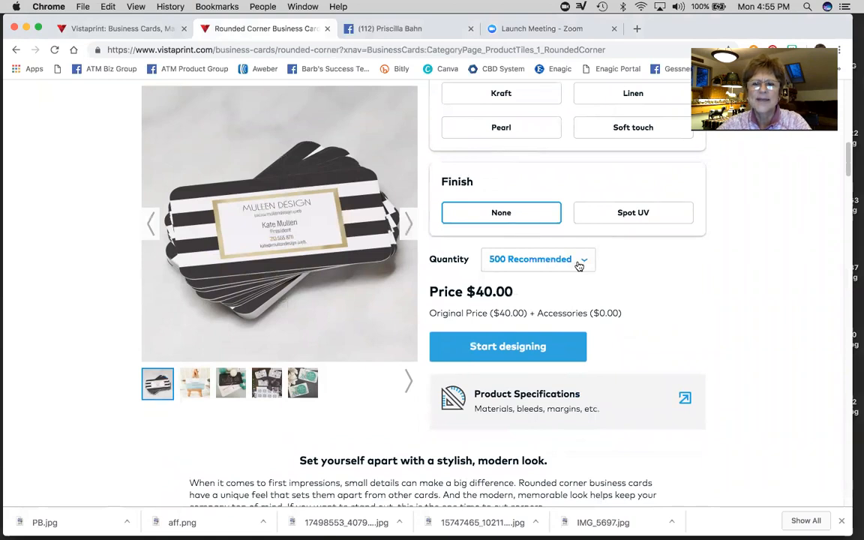
{"action": "left_click", "coordinate": [494, 347]}
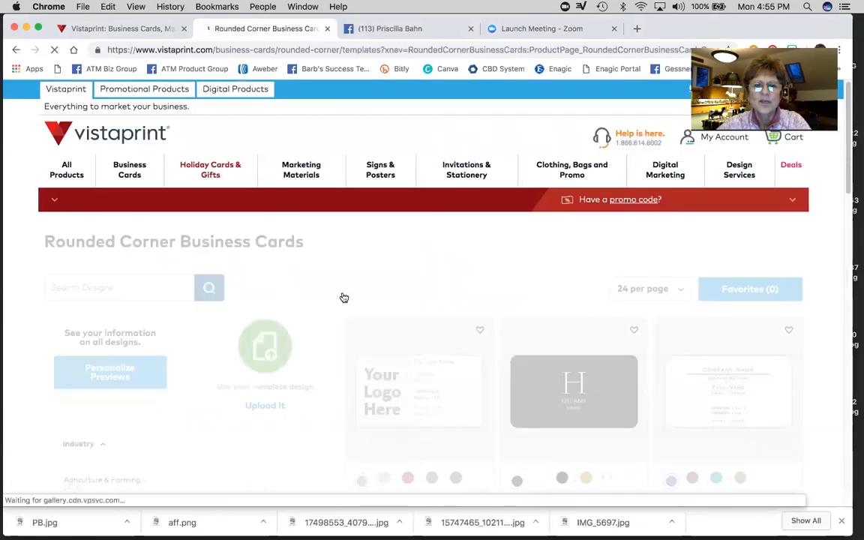
- Browse the template gallery and pick the Start from a Previous Design template
{"action": "scroll", "coordinate": [260, 324], "scroll_direction": "down", "scroll_amount": 3}
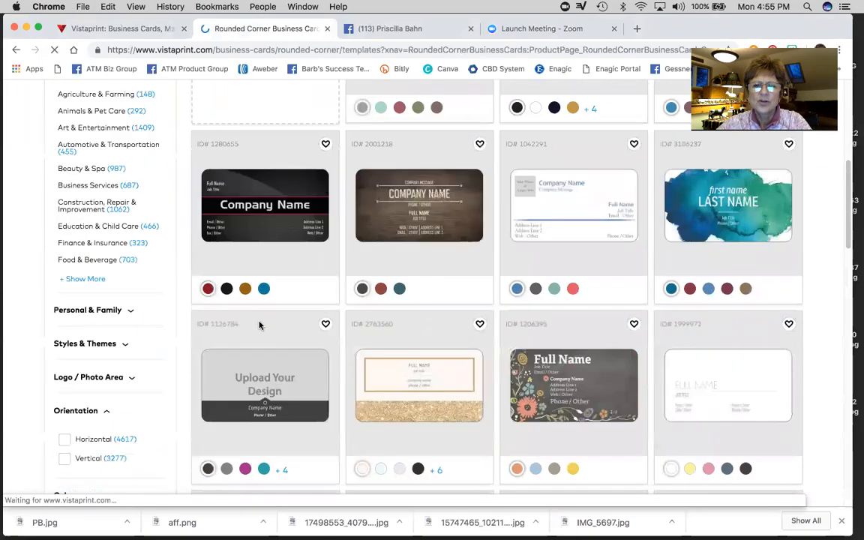
{"action": "scroll", "coordinate": [262, 326], "scroll_direction": "down", "scroll_amount": 5}
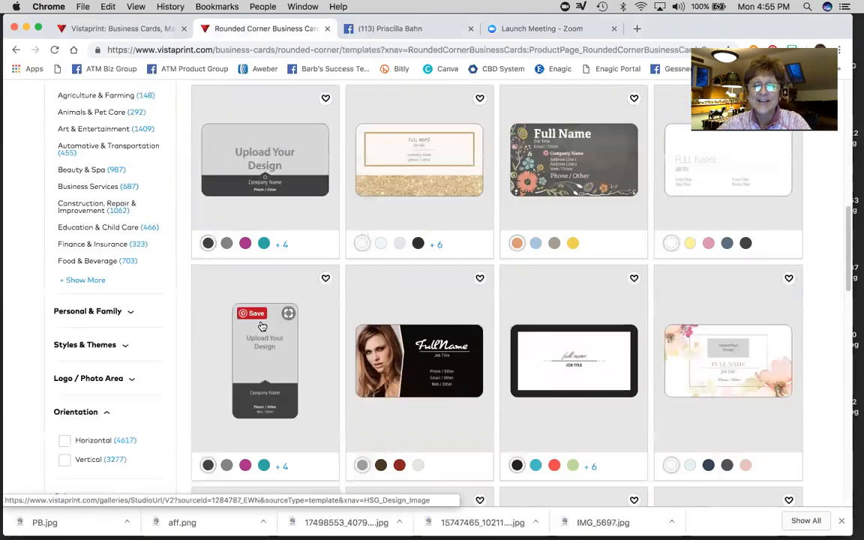
{"action": "scroll", "coordinate": [261, 325], "scroll_direction": "up", "scroll_amount": 3}
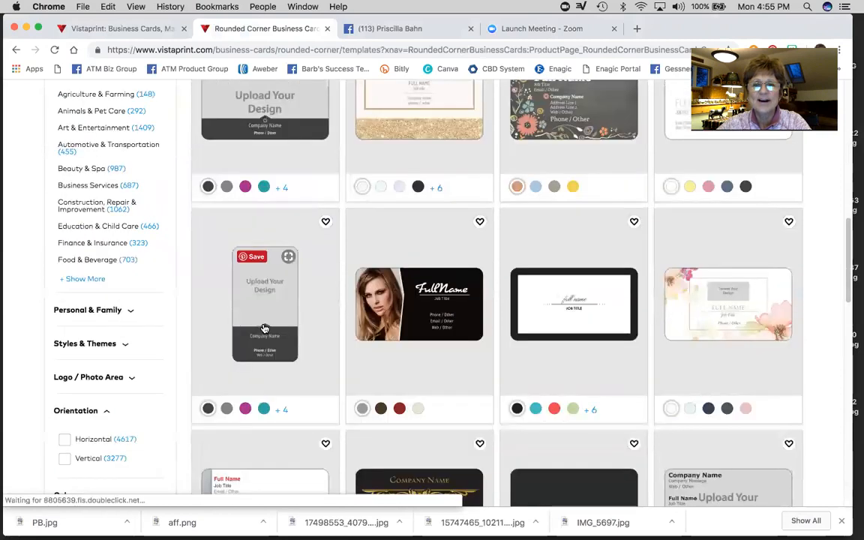
{"action": "scroll", "coordinate": [264, 327], "scroll_direction": "up", "scroll_amount": 4}
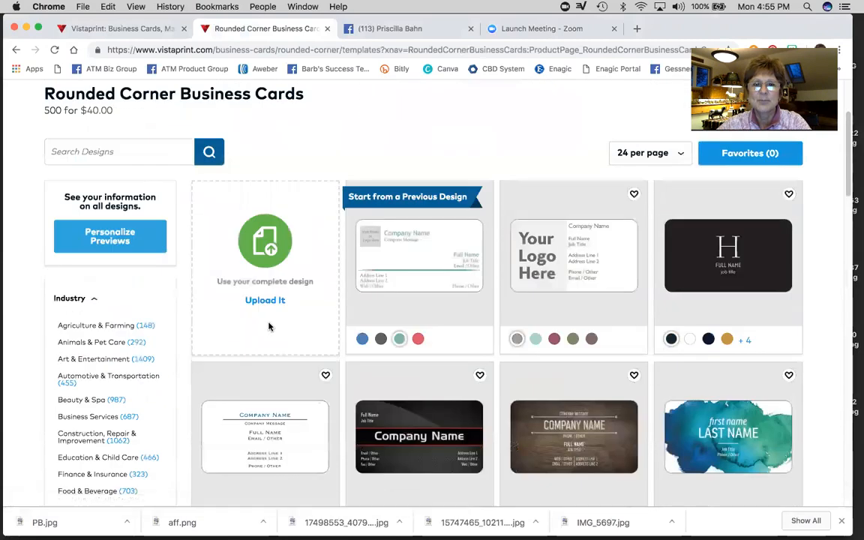
{"action": "scroll", "coordinate": [300, 339], "scroll_direction": "down", "scroll_amount": 1}
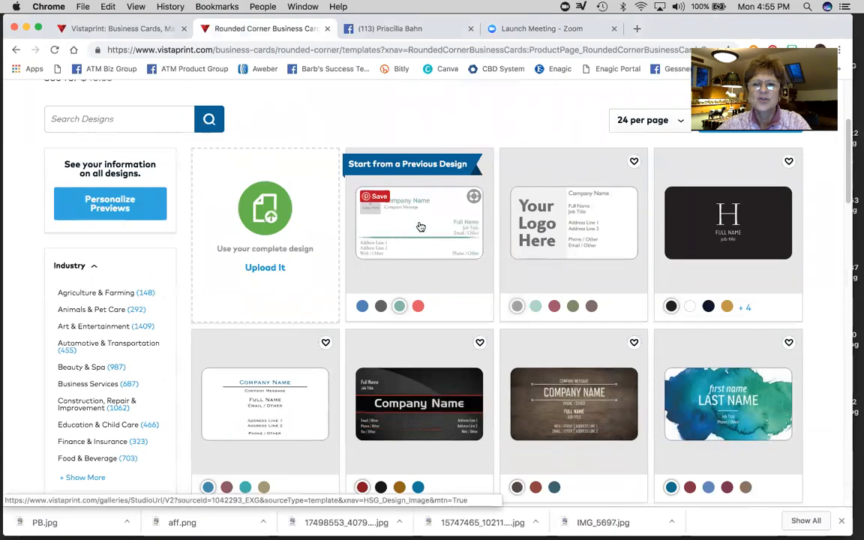
{"action": "left_click", "coordinate": [421, 226]}
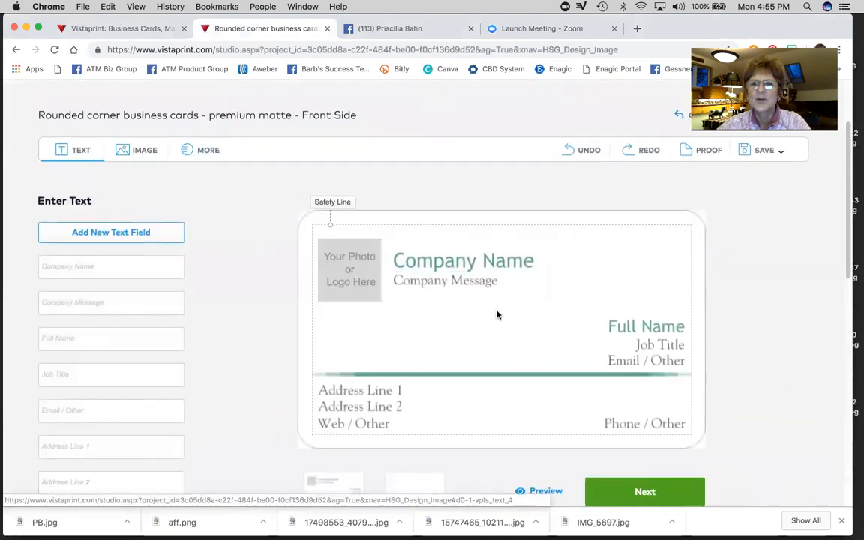
- Select the front's Your Photo or Logo Here placeholder to add an image to it
{"action": "scroll", "coordinate": [492, 292], "scroll_direction": "down", "scroll_amount": 1}
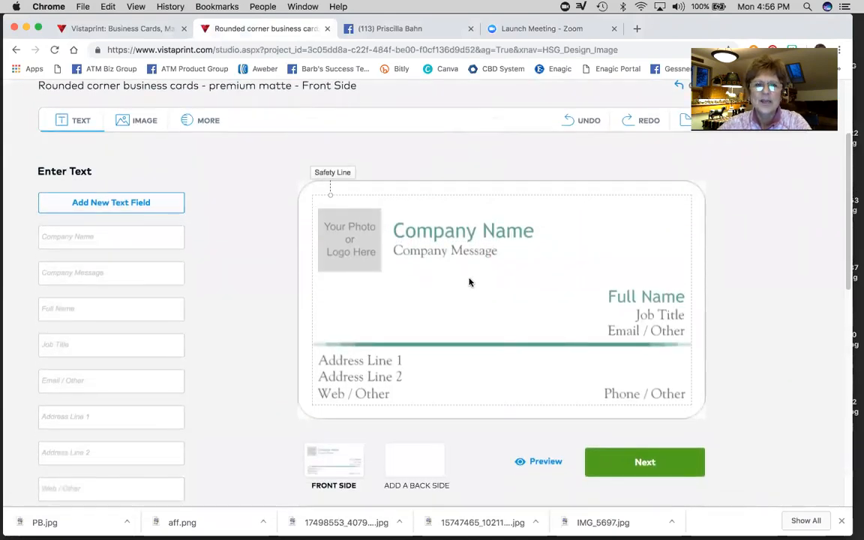
{"action": "scroll", "coordinate": [470, 282], "scroll_direction": "down", "scroll_amount": 2}
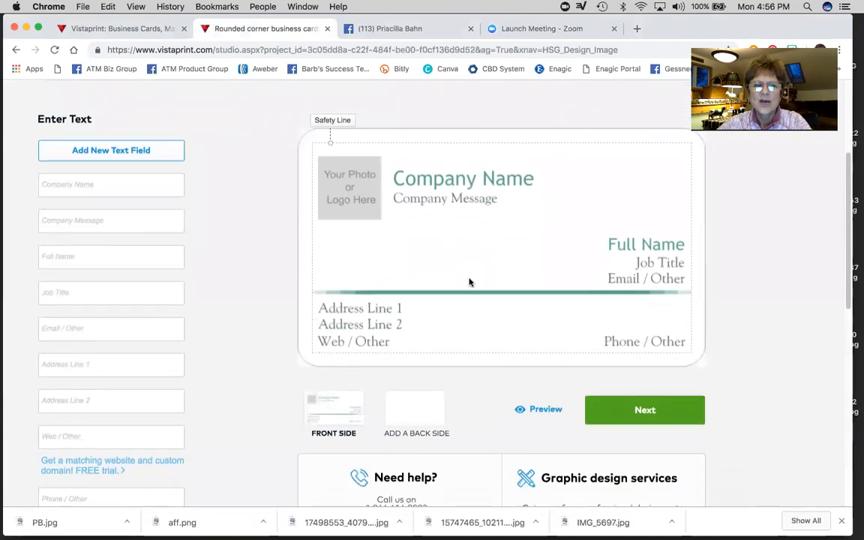
{"action": "scroll", "coordinate": [470, 282], "scroll_direction": "down", "scroll_amount": 1}
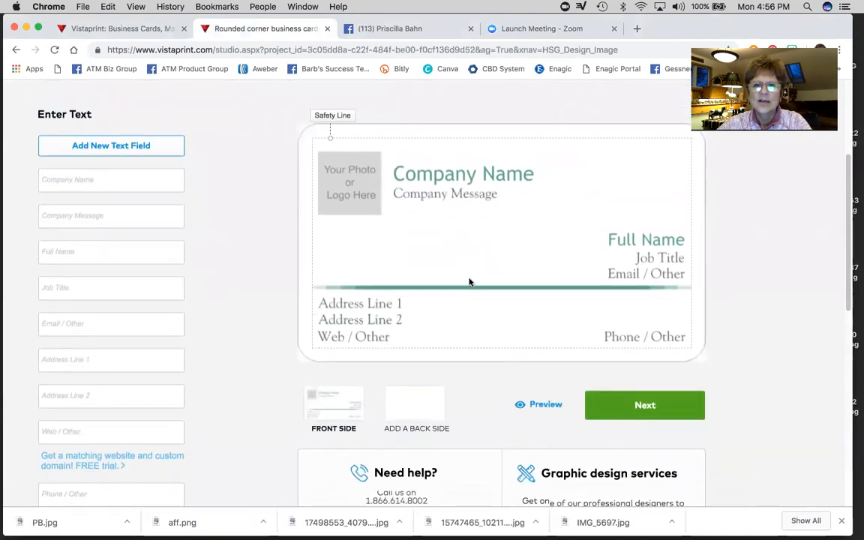
{"action": "left_click", "coordinate": [345, 179]}
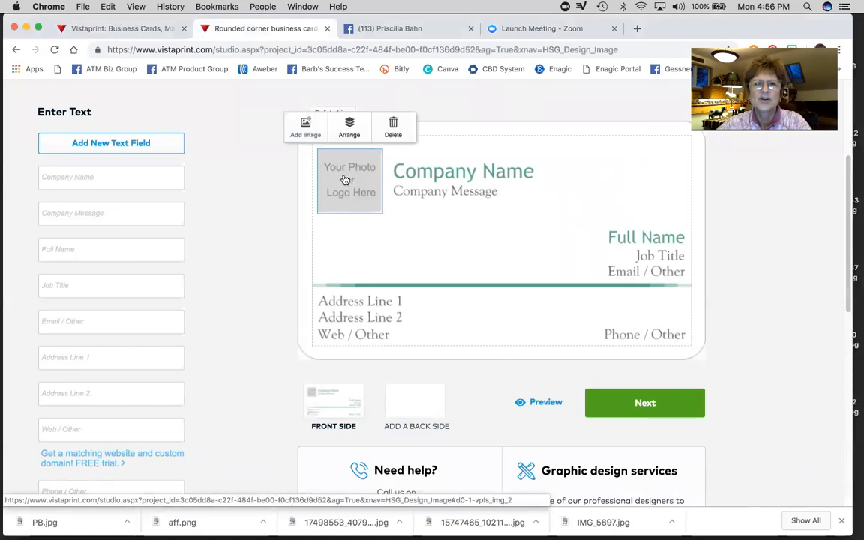
{"action": "left_click", "coordinate": [306, 126]}
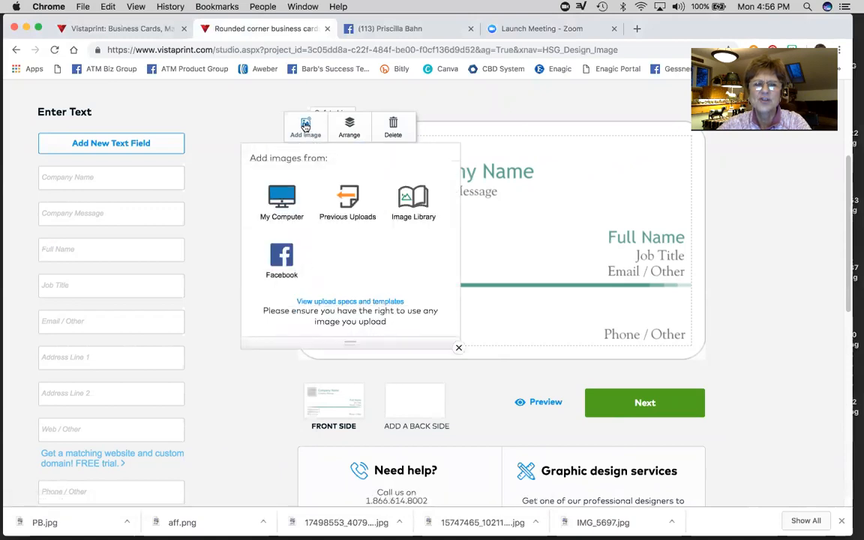
- Upload PB 2.jpg from the Desktop into the card's photo spot
{"action": "left_click", "coordinate": [281, 199]}
{"action": "left_click", "coordinate": [291, 208]}
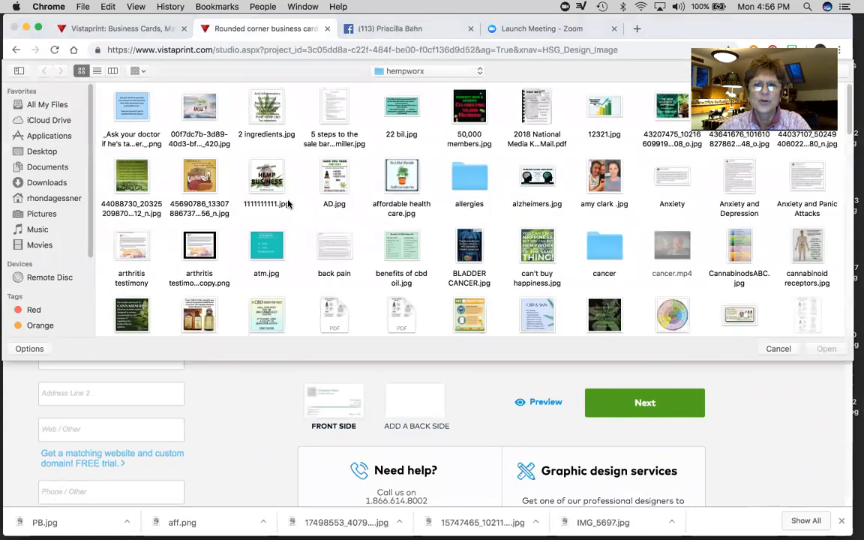
{"action": "left_click", "coordinate": [73, 155]}
{"action": "scroll", "coordinate": [424, 256], "scroll_direction": "down", "scroll_amount": 2}
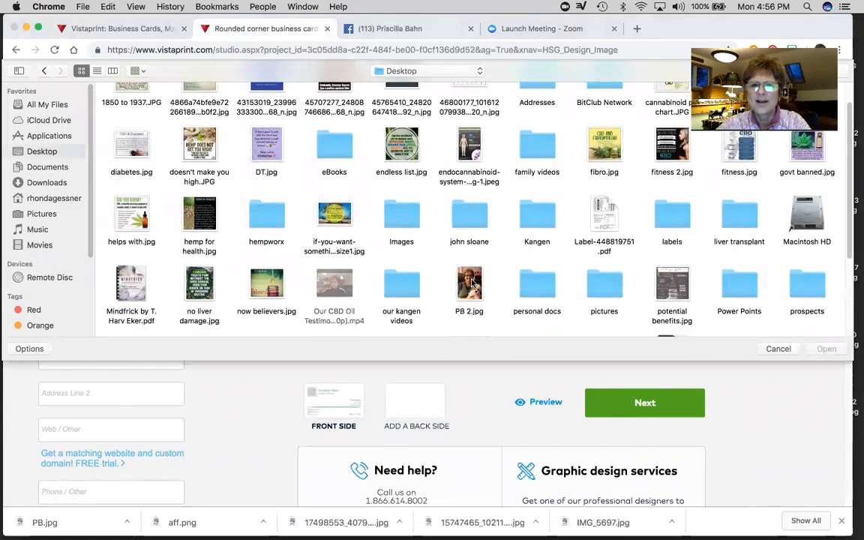
{"action": "double_click", "coordinate": [473, 283]}
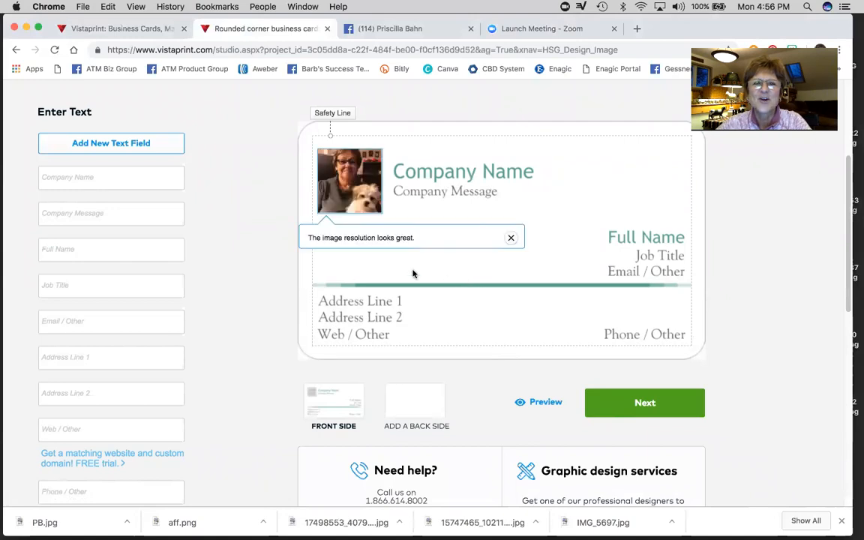
{"action": "left_click", "coordinate": [355, 184]}
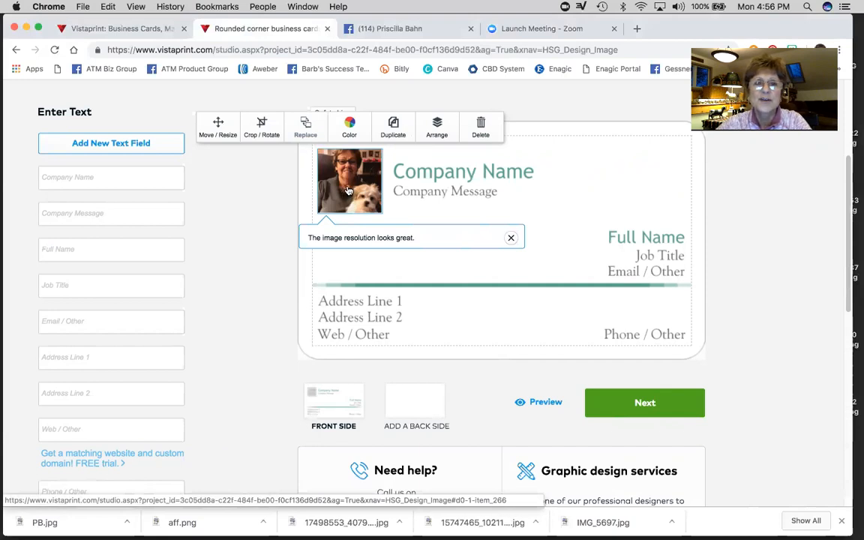
- Switch the card photo to Move/Resize mode and reselect it
{"action": "left_click", "coordinate": [610, 214]}
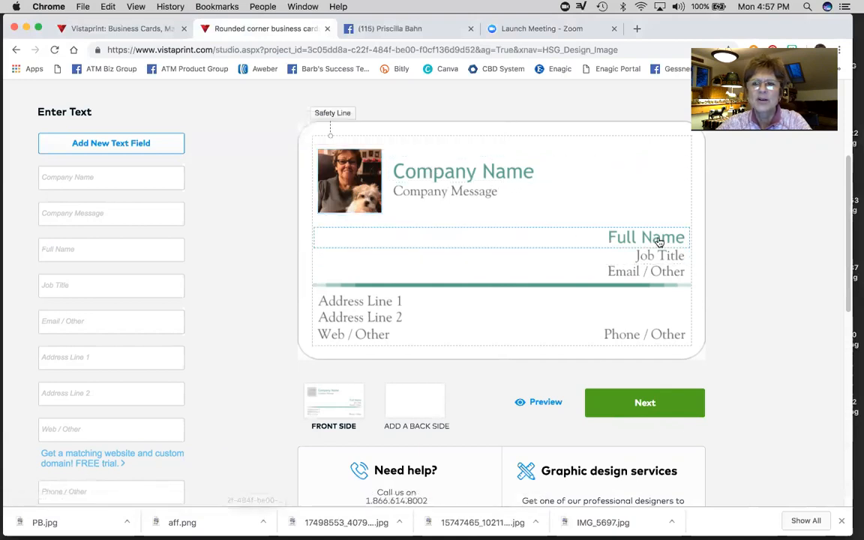
{"action": "left_click", "coordinate": [357, 180]}
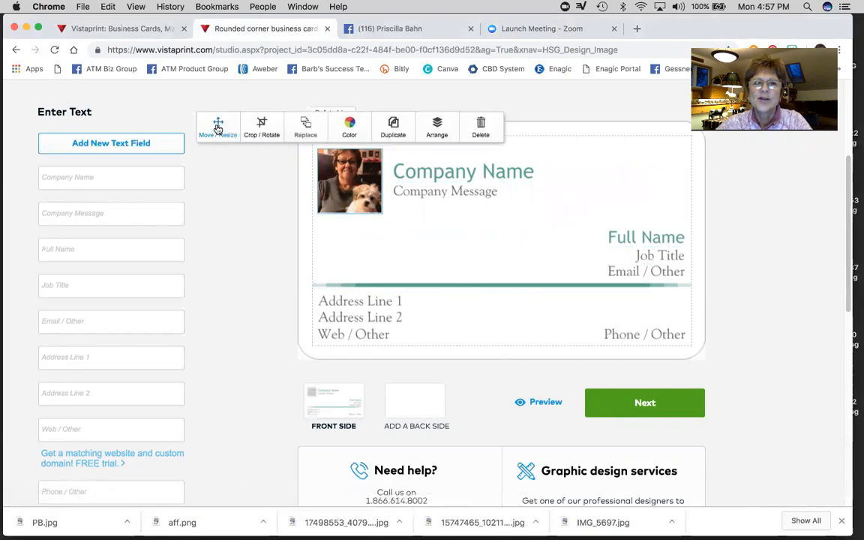
{"action": "left_click", "coordinate": [218, 126]}
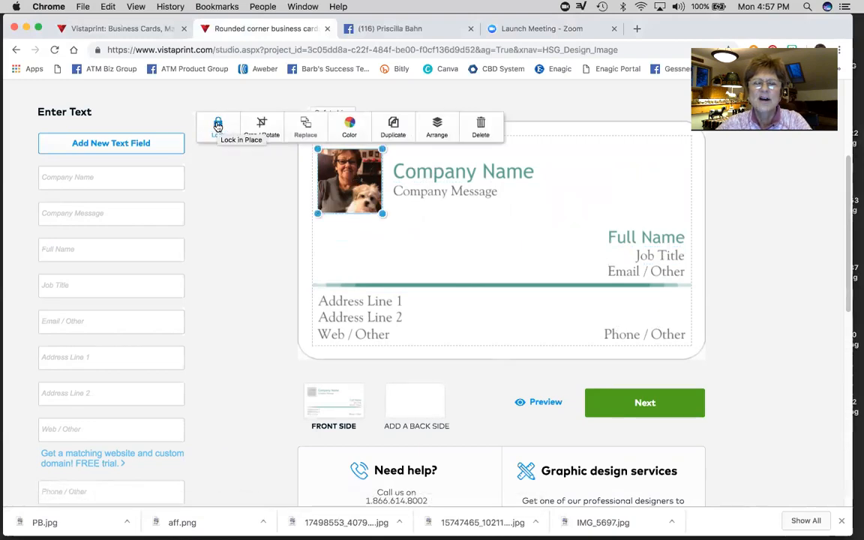
{"action": "left_click", "coordinate": [470, 272]}
{"action": "left_click", "coordinate": [354, 181]}
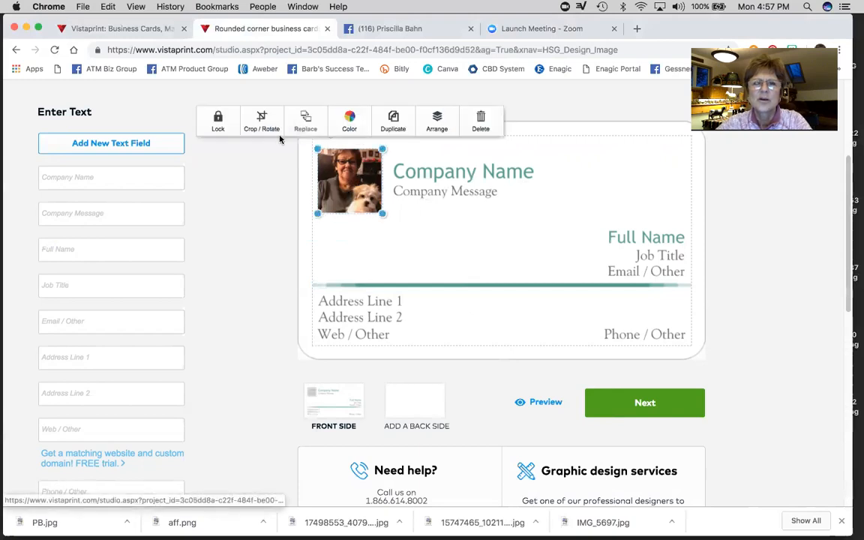
- Enlarge the photo slightly by dragging its corners, then bring up its Crop / Rotate settings
{"action": "left_click_drag", "start_coordinate": [382, 214], "coordinate": [393, 234]}
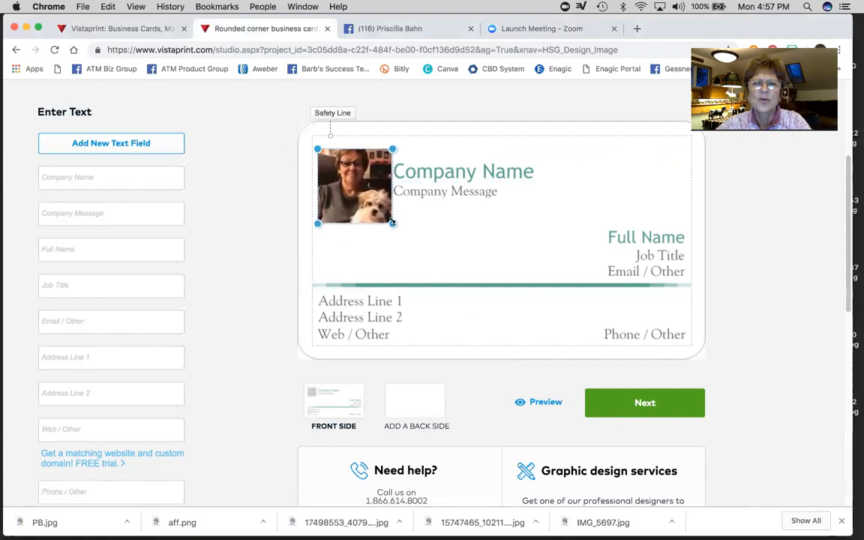
{"action": "left_click_drag", "start_coordinate": [392, 150], "coordinate": [396, 145]}
{"action": "mouse_move", "coordinate": [354, 171]}
{"action": "left_mouse_down"}
{"action": "mouse_move", "coordinate": [355, 178]}
{"action": "mouse_move", "coordinate": [354, 169]}
{"action": "left_mouse_up"}
{"action": "left_click", "coordinate": [355, 169]}
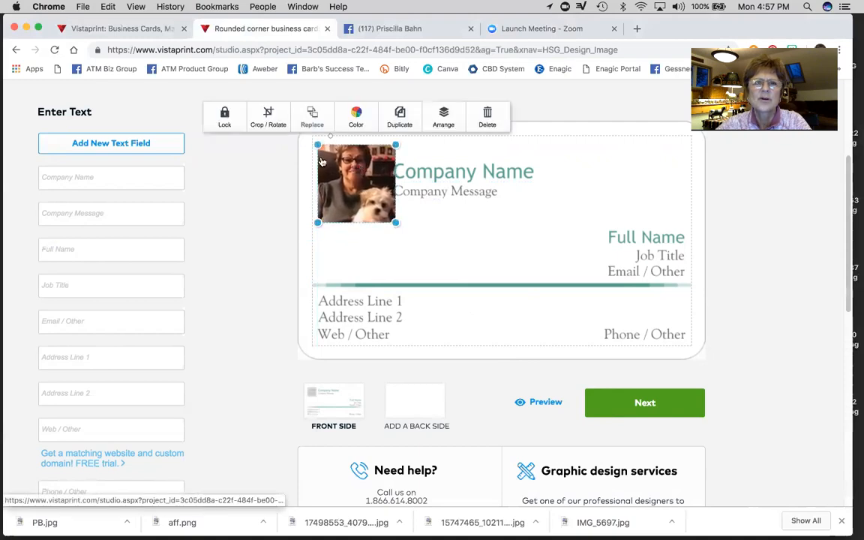
{"action": "left_click", "coordinate": [268, 113]}
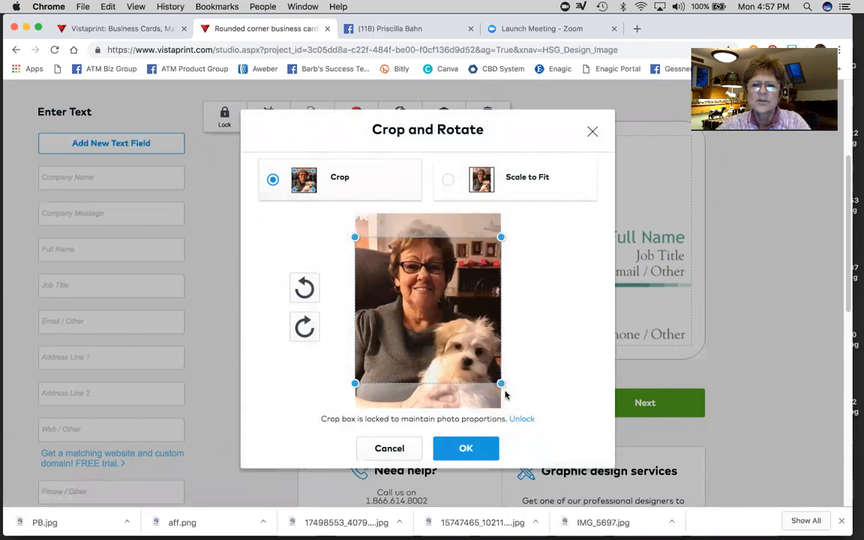
- Set the photo's crop to Scale to Fit and apply it
{"action": "left_click_drag", "start_coordinate": [464, 334], "coordinate": [468, 320]}
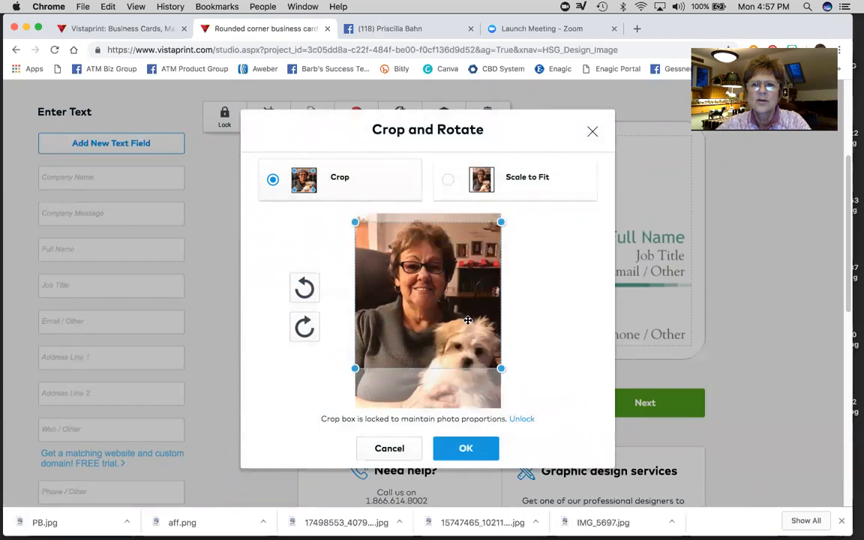
{"action": "left_click", "coordinate": [527, 179]}
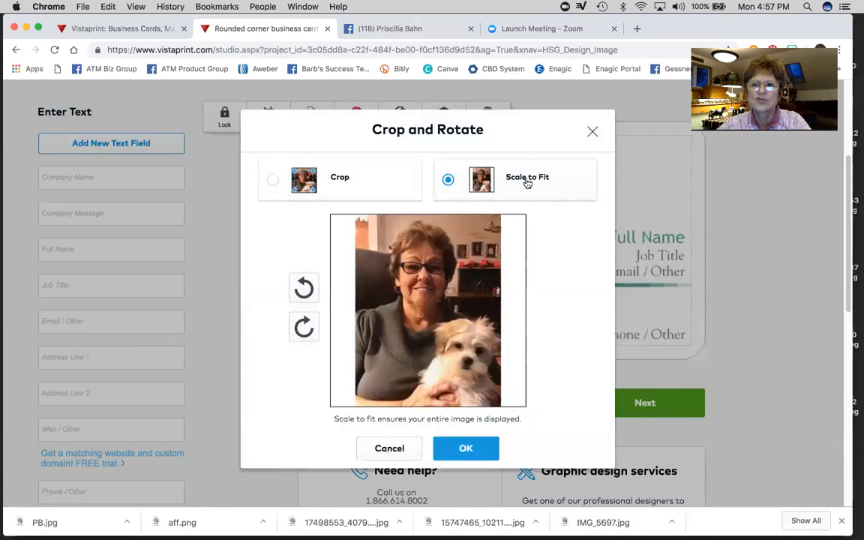
{"action": "left_click", "coordinate": [465, 448]}
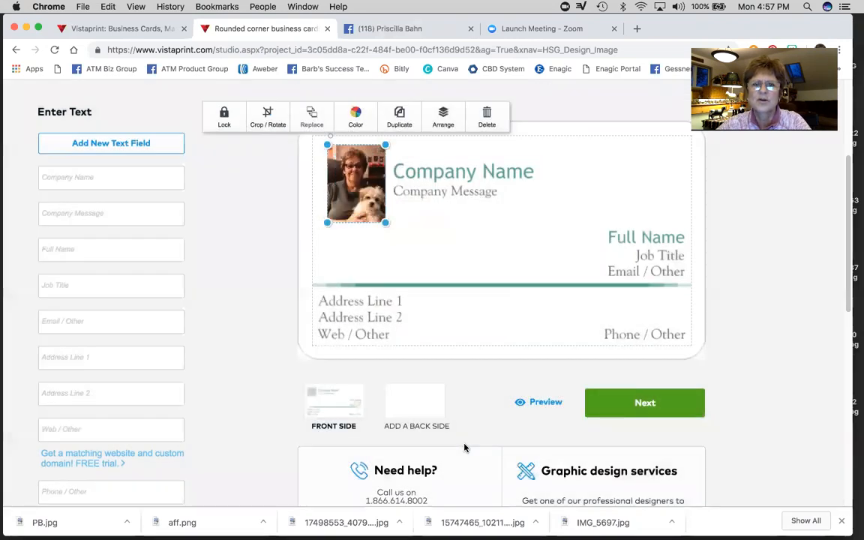
- Enlarge the photo and move it flush to the card's top-left corner
{"action": "mouse_move", "coordinate": [386, 222]}
{"action": "left_mouse_down"}
{"action": "mouse_move", "coordinate": [393, 232]}
{"action": "mouse_move", "coordinate": [372, 215]}
{"action": "mouse_move", "coordinate": [392, 239]}
{"action": "left_mouse_up"}
{"action": "left_click_drag", "start_coordinate": [355, 208], "coordinate": [351, 207]}
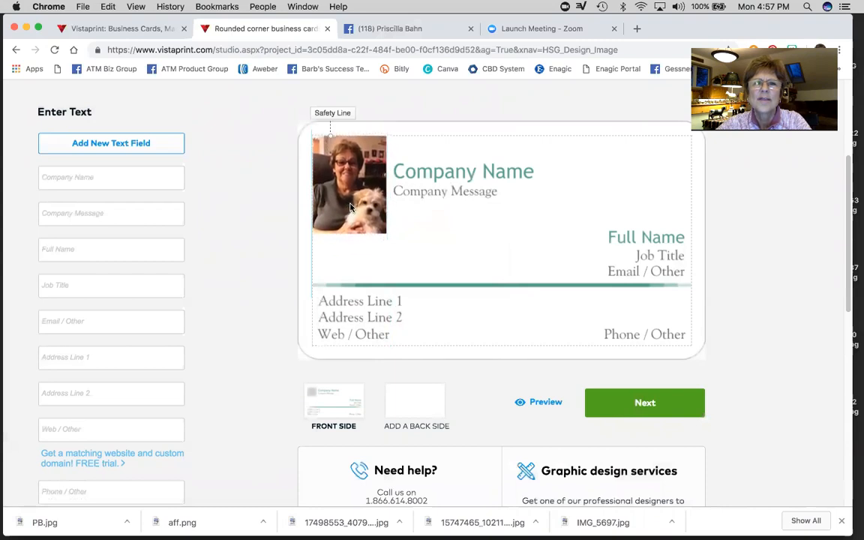
{"action": "left_click", "coordinate": [325, 195]}
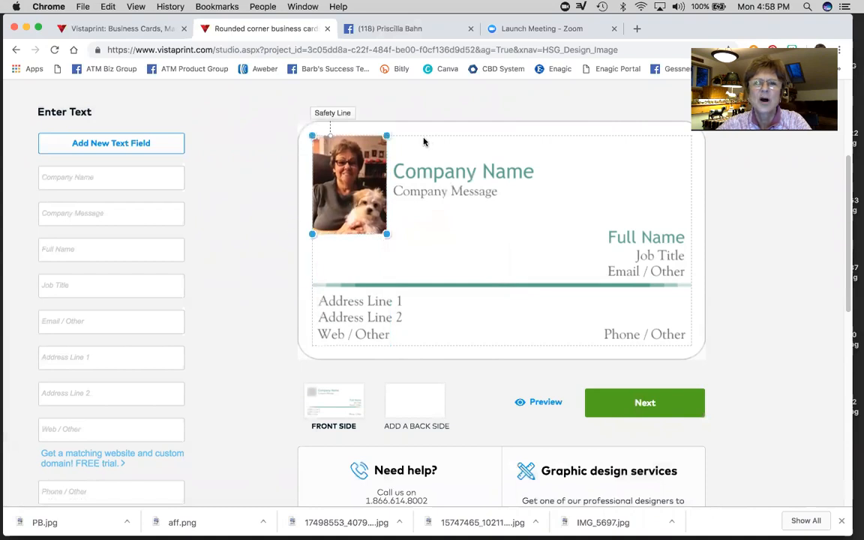
{"action": "left_click_drag", "start_coordinate": [353, 198], "coordinate": [351, 197]}
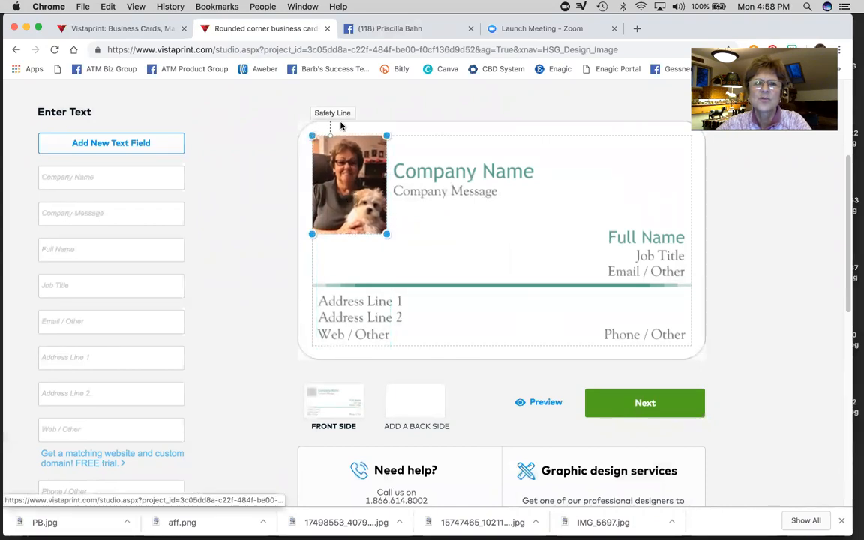
{"action": "left_click", "coordinate": [468, 254]}
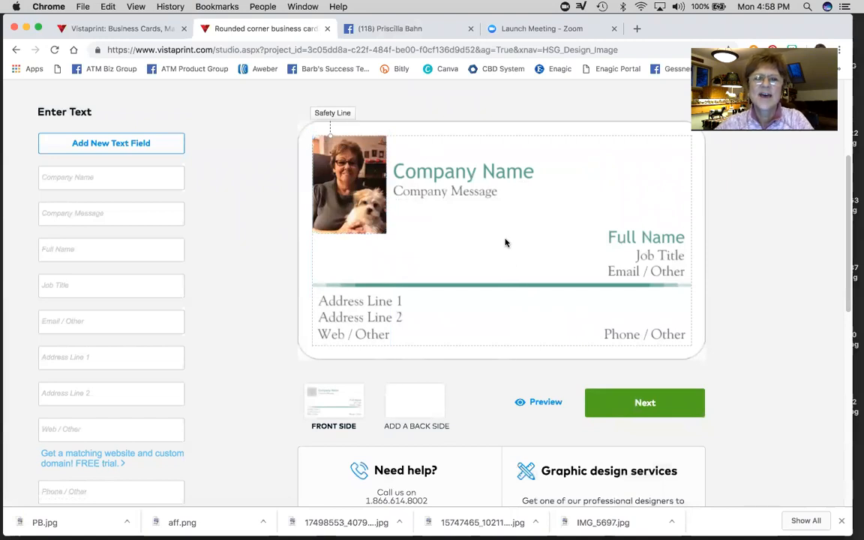
- Select and deselect the card's divider line, then review the front
{"action": "left_click", "coordinate": [480, 285]}
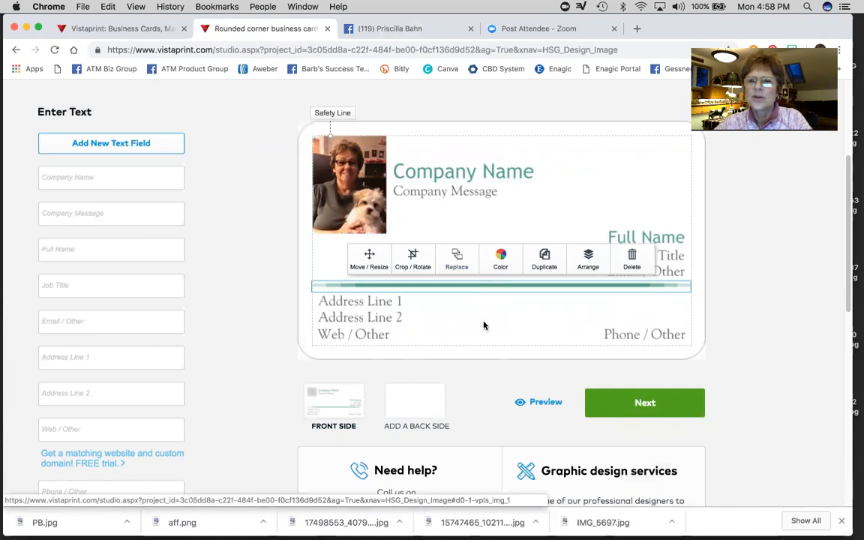
{"action": "left_click", "coordinate": [489, 322]}
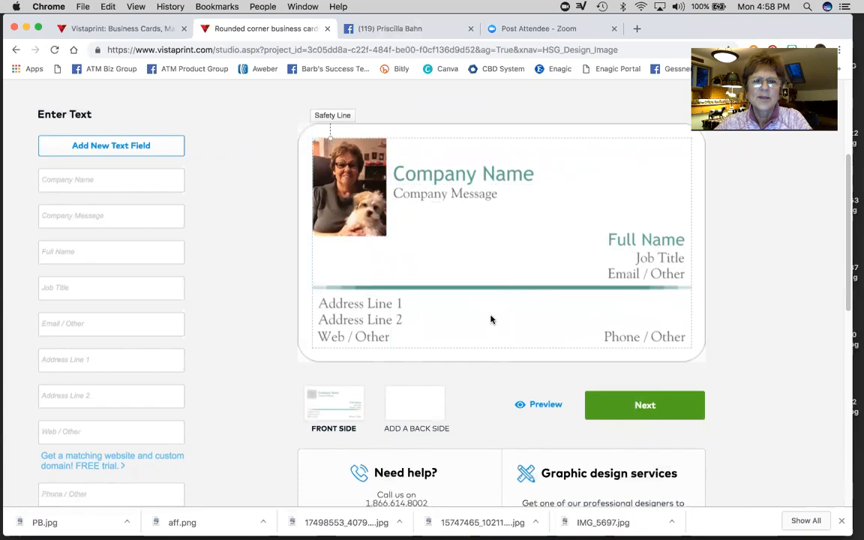
{"action": "scroll", "coordinate": [489, 322], "scroll_direction": "up", "scroll_amount": 5}
{"action": "scroll", "coordinate": [490, 321], "scroll_direction": "down", "scroll_amount": 2}
{"action": "scroll", "coordinate": [490, 321], "scroll_direction": "down", "scroll_amount": 2}
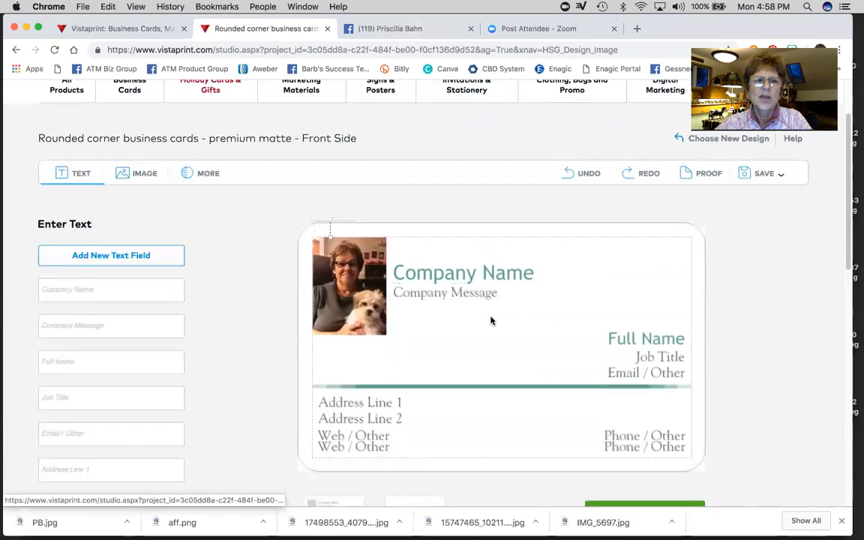
- Show the Images panel listing the woman-and-dog photo under Recent Images
{"action": "left_click", "coordinate": [139, 162]}
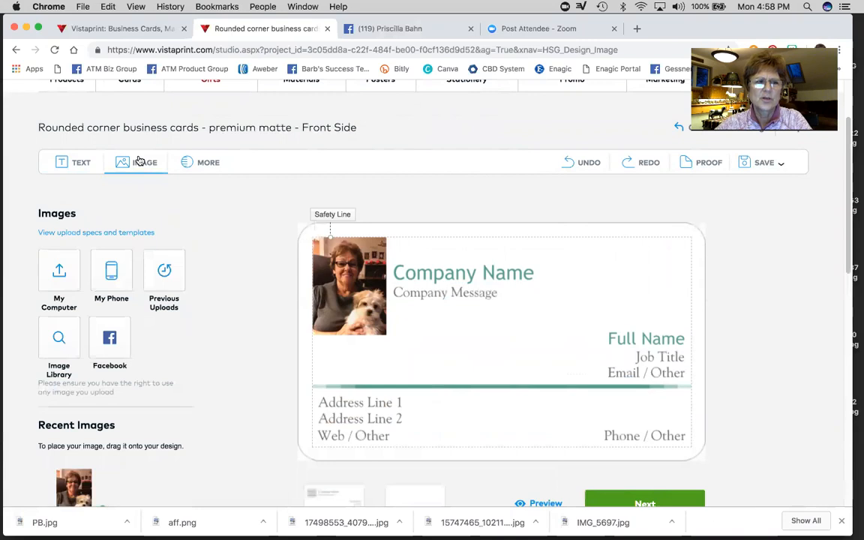
{"action": "scroll", "coordinate": [85, 342], "scroll_direction": "down", "scroll_amount": 1}
{"action": "scroll", "coordinate": [86, 342], "scroll_direction": "down", "scroll_amount": 1}
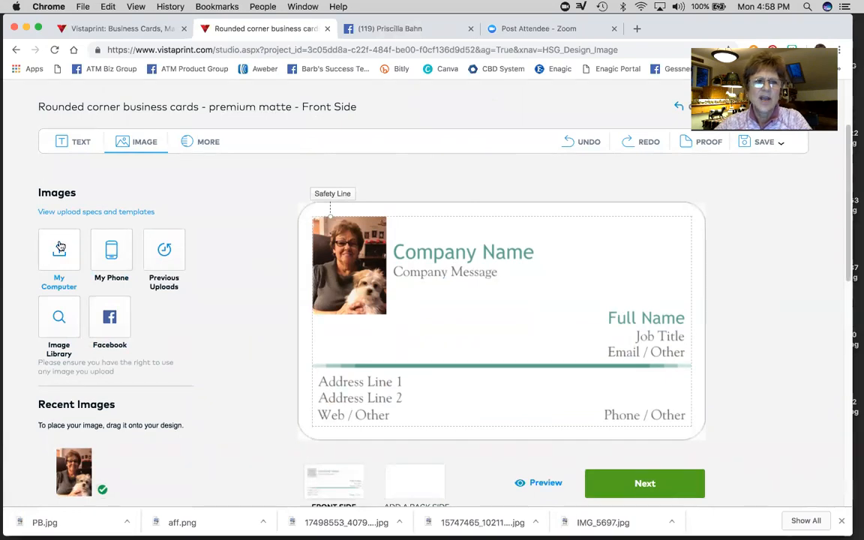
- In a new Chrome tab, search Google Images for 'hemp leaf'
{"action": "left_click", "coordinate": [636, 29]}
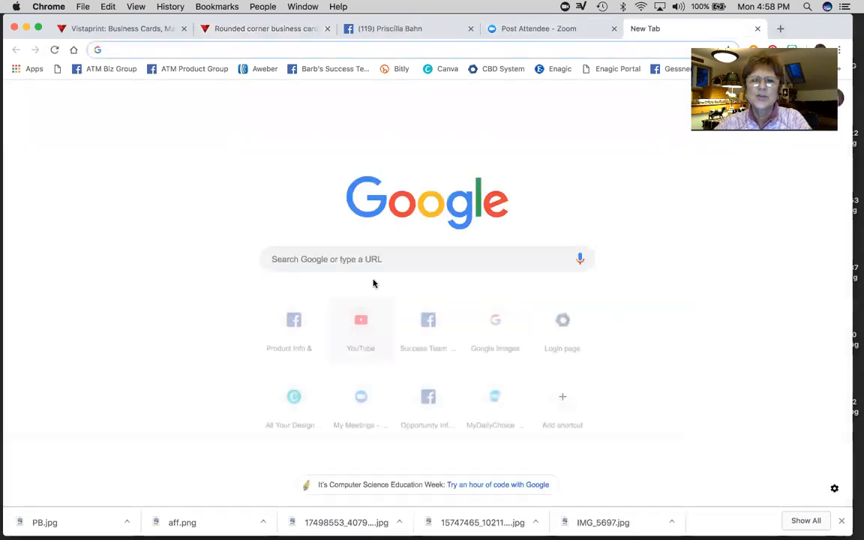
{"action": "left_click", "coordinate": [385, 259]}
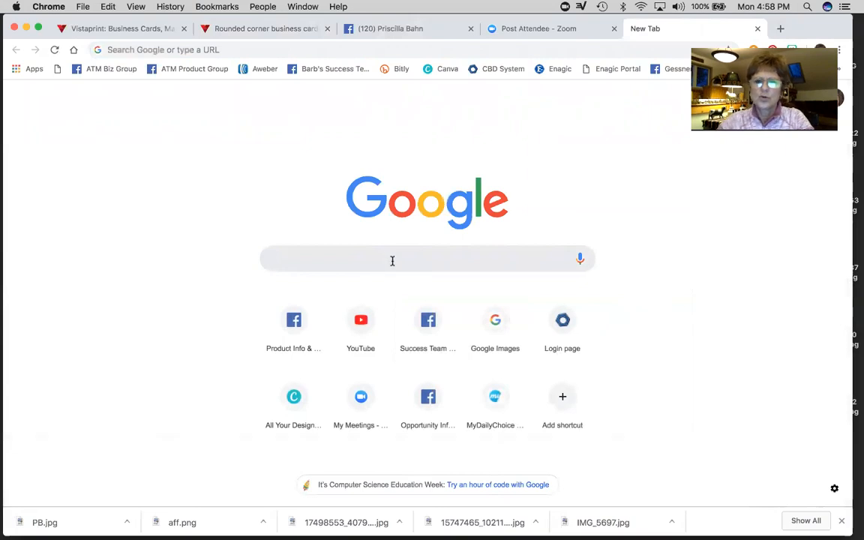
{"action": "left_click", "coordinate": [494, 322]}
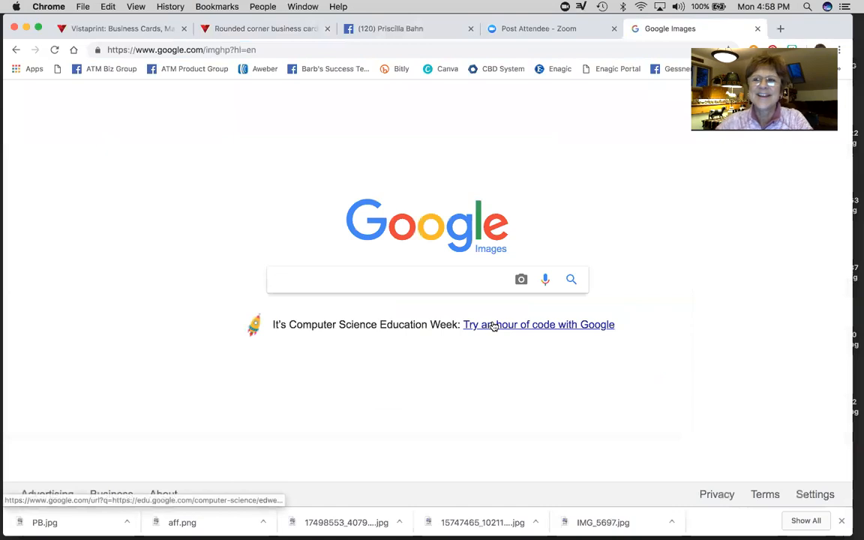
{"action": "left_click", "coordinate": [363, 275]}
{"action": "type", "text": "hemp"}
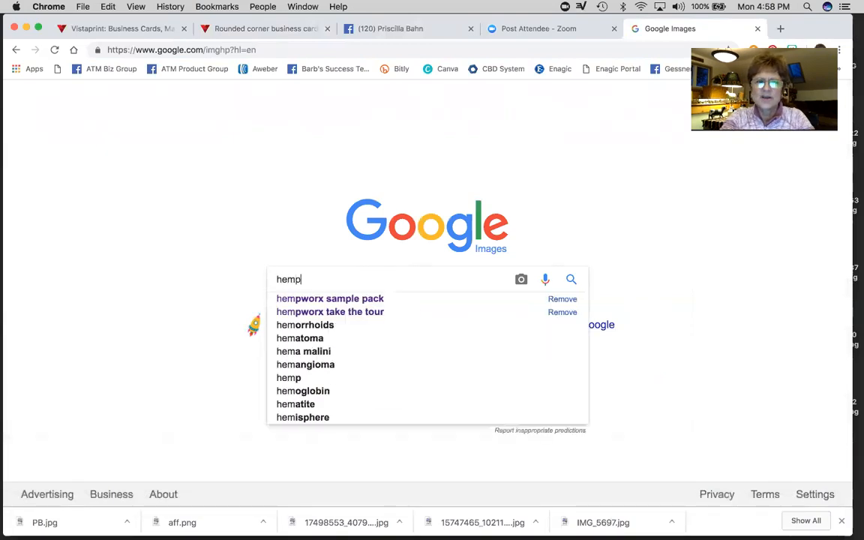
{"action": "type", "text": " leaf"}
{"action": "key", "text": "Return"}
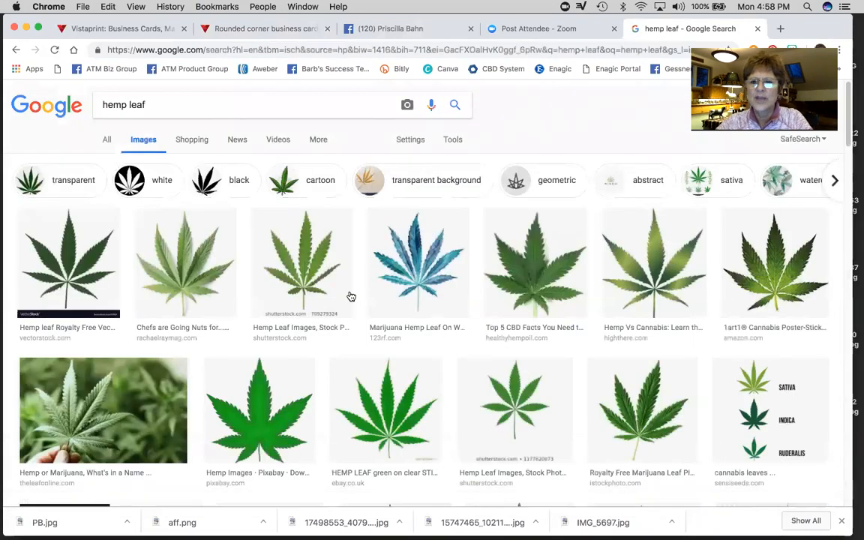
- Save a hemp leaf image from Google Images to the Desktop as cannabidiol-leaf.jpg, then return to Vistaprint
{"action": "scroll", "coordinate": [357, 318], "scroll_direction": "down", "scroll_amount": 10}
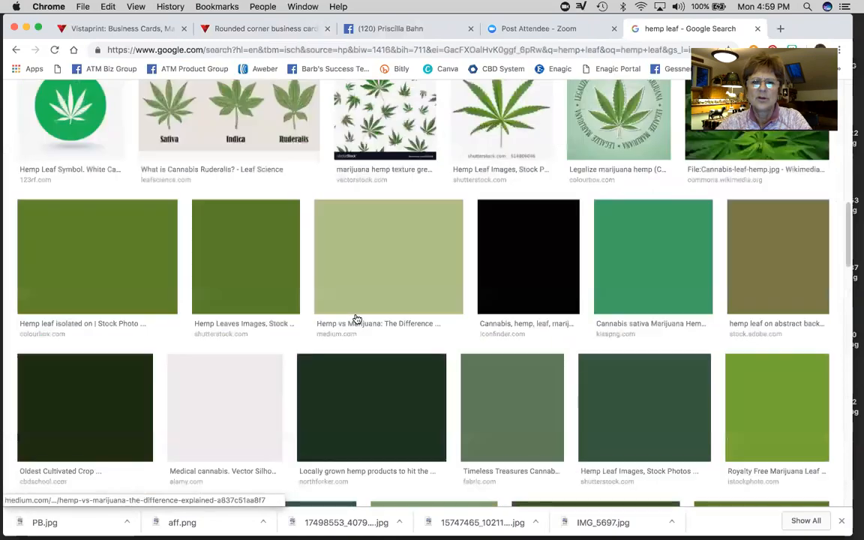
{"action": "scroll", "coordinate": [360, 321], "scroll_direction": "up", "scroll_amount": 10}
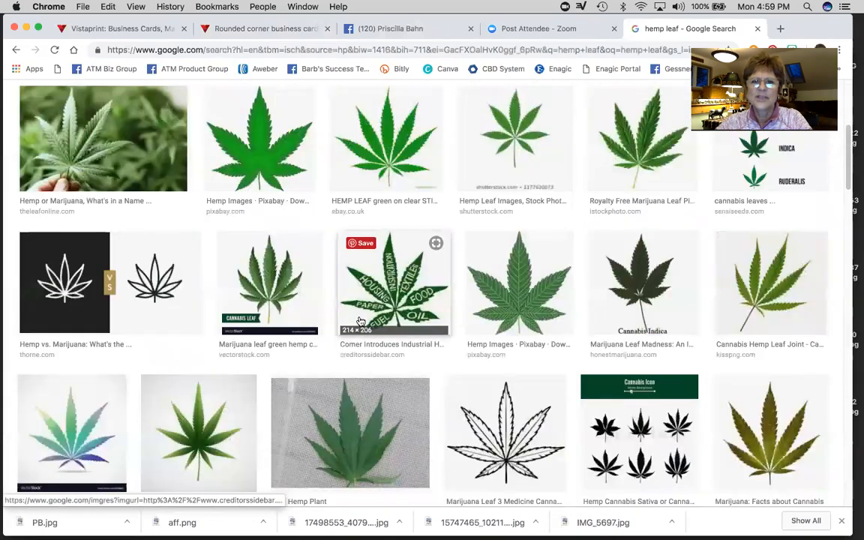
{"action": "scroll", "coordinate": [359, 321], "scroll_direction": "up", "scroll_amount": 5}
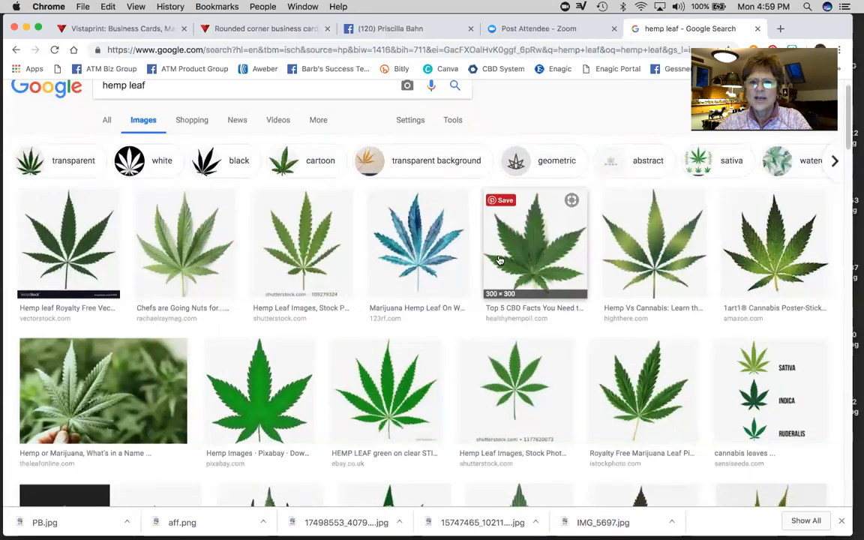
{"action": "left_click", "coordinate": [537, 246]}
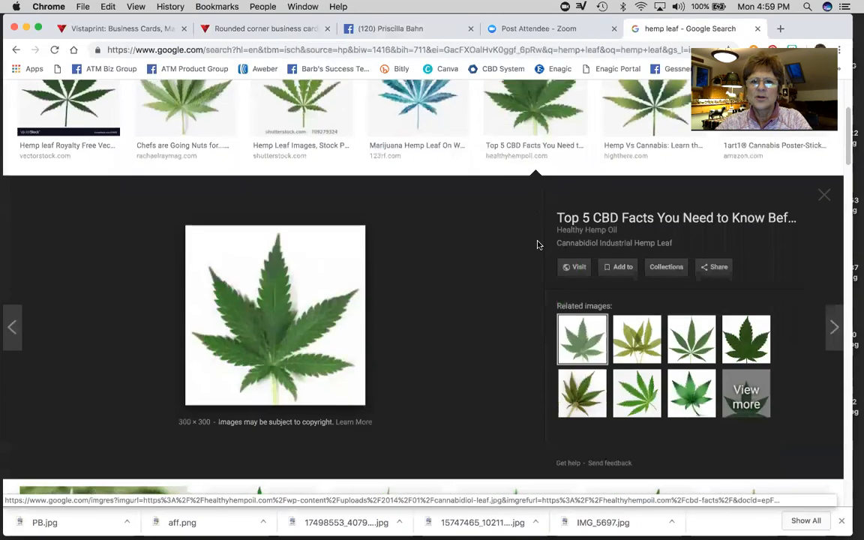
{"action": "right_click", "coordinate": [279, 282]}
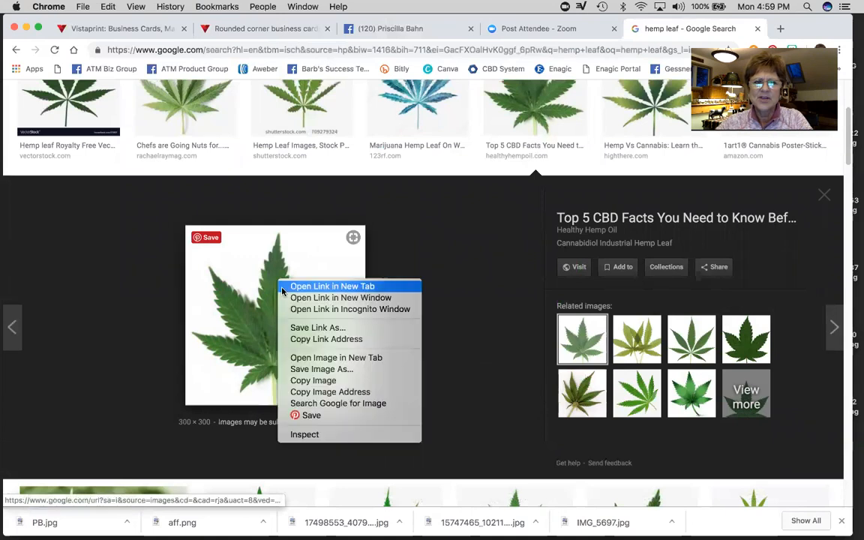
{"action": "left_click", "coordinate": [305, 370]}
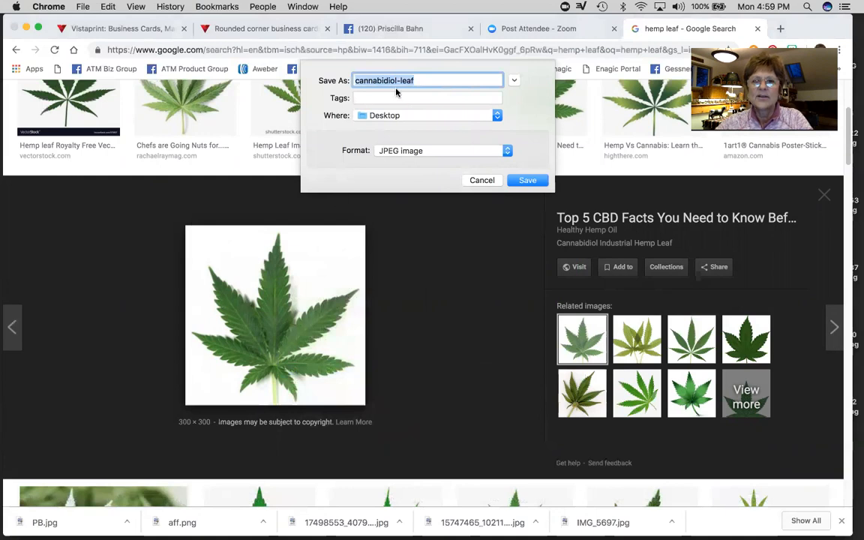
{"action": "left_click", "coordinate": [526, 181]}
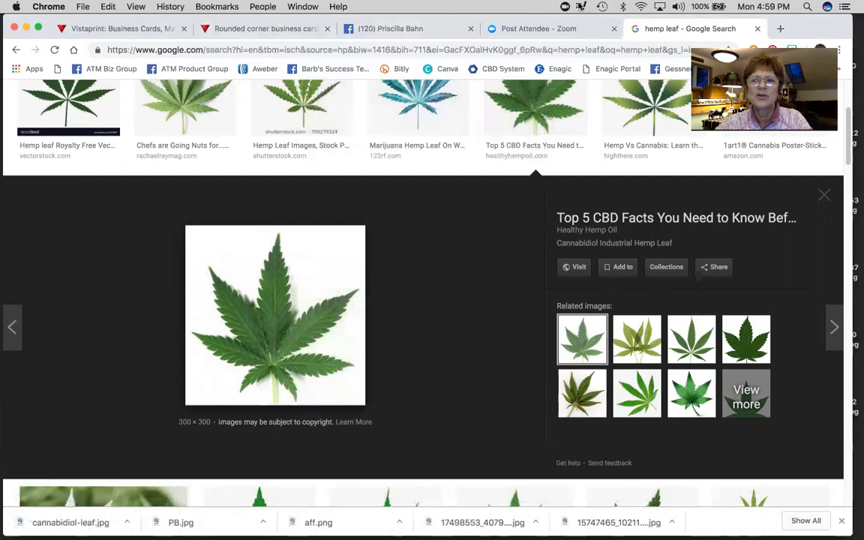
{"action": "left_click", "coordinate": [271, 30]}
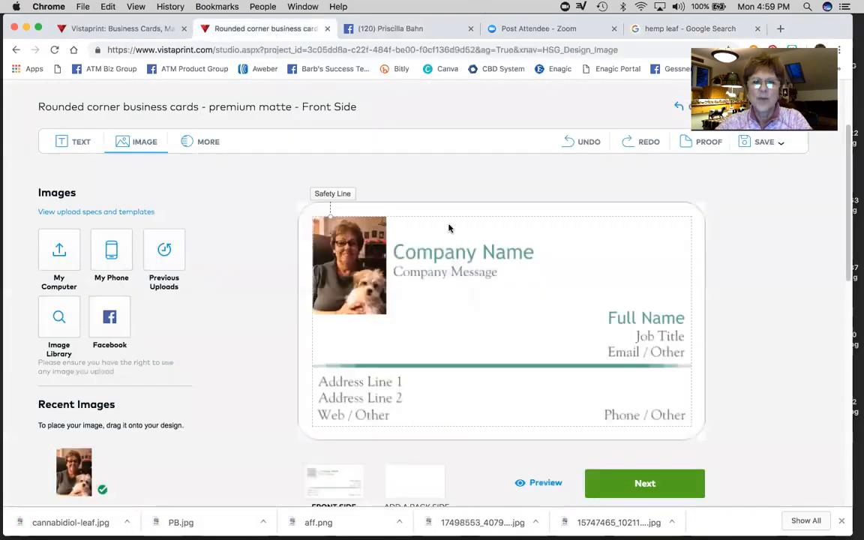
- Upload cannabidiol-leaf.jpg from the Desktop and drag it onto the card front
{"action": "scroll", "coordinate": [261, 342], "scroll_direction": "down", "scroll_amount": 3}
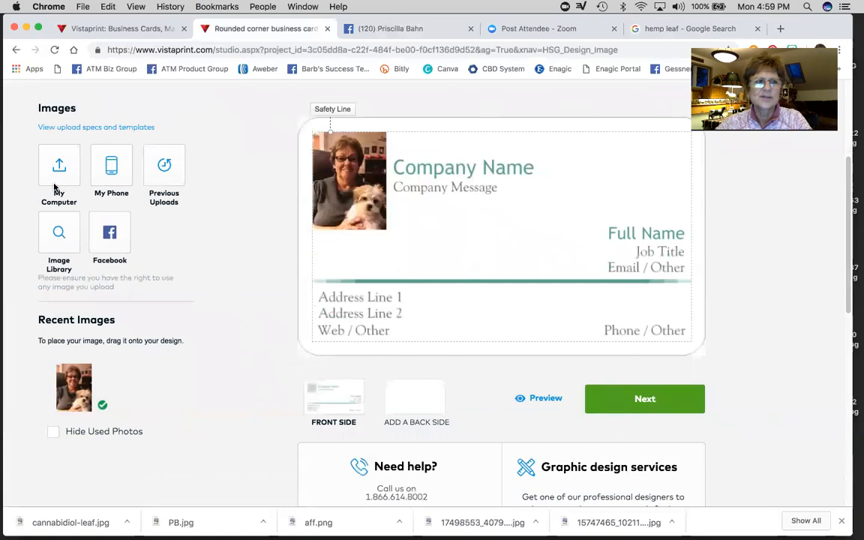
{"action": "left_click", "coordinate": [58, 164]}
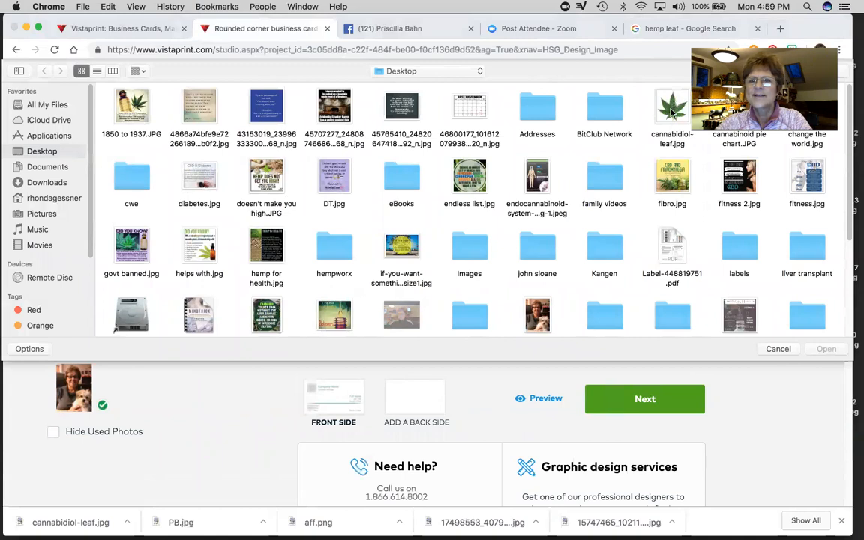
{"action": "double_click", "coordinate": [671, 110]}
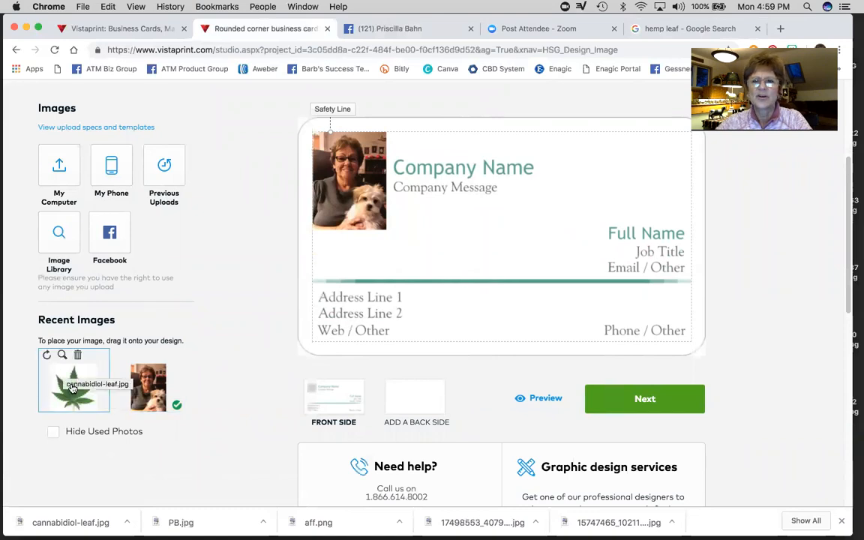
{"action": "left_click_drag", "start_coordinate": [71, 387], "coordinate": [498, 272]}
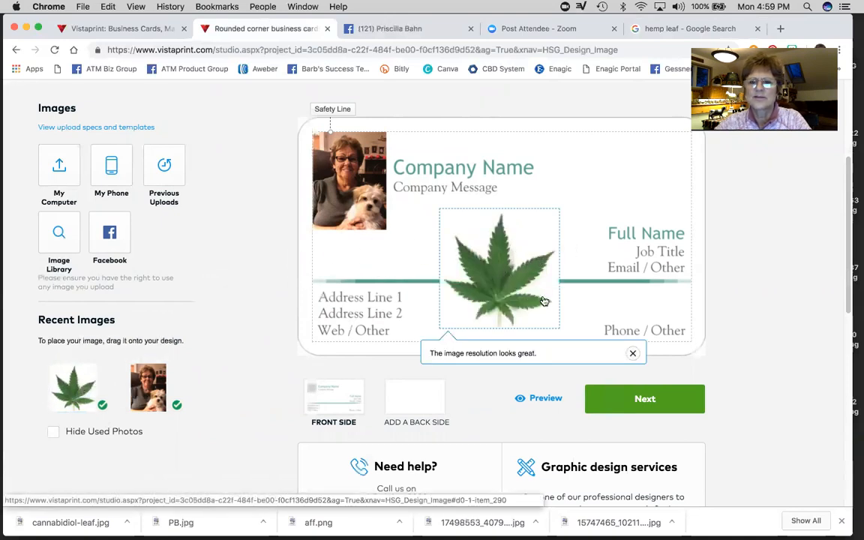
- Enlarge the leaf image on the card front and move it up toward the centre
{"action": "mouse_move", "coordinate": [67, 388]}
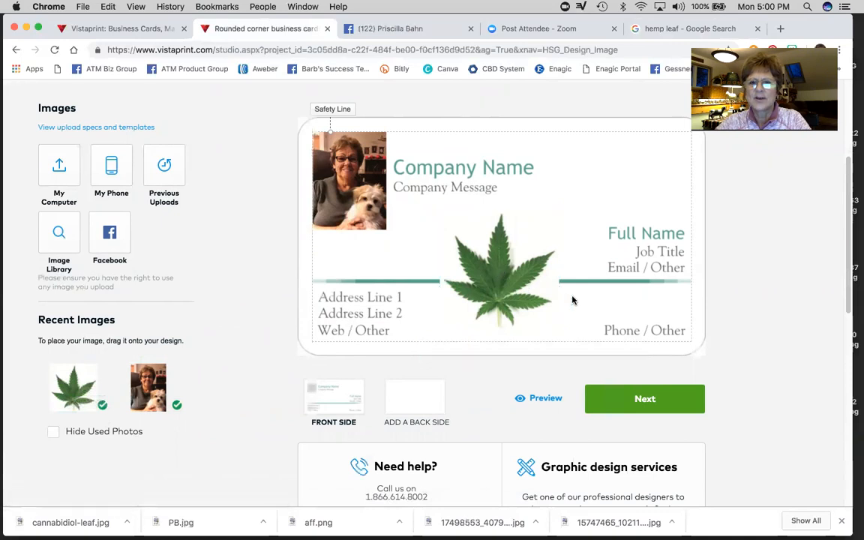
{"action": "left_click", "coordinate": [547, 327]}
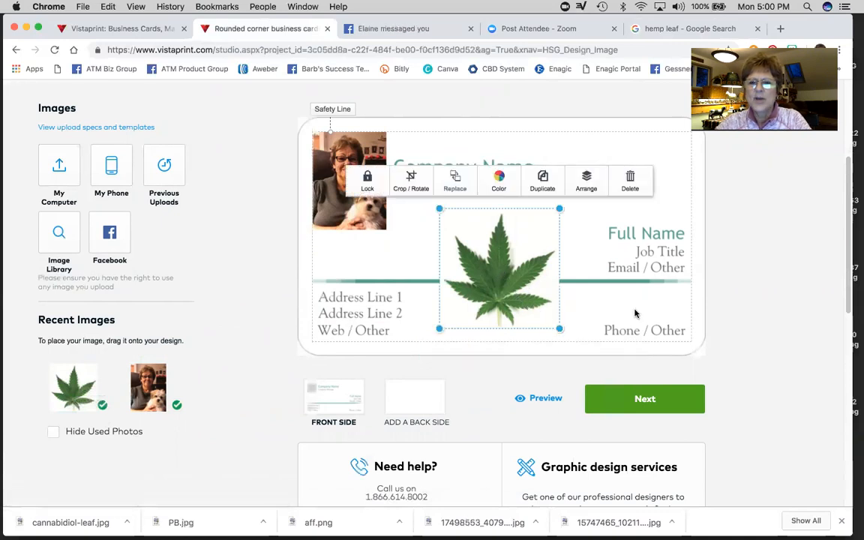
{"action": "left_click", "coordinate": [572, 282]}
{"action": "left_click", "coordinate": [505, 289]}
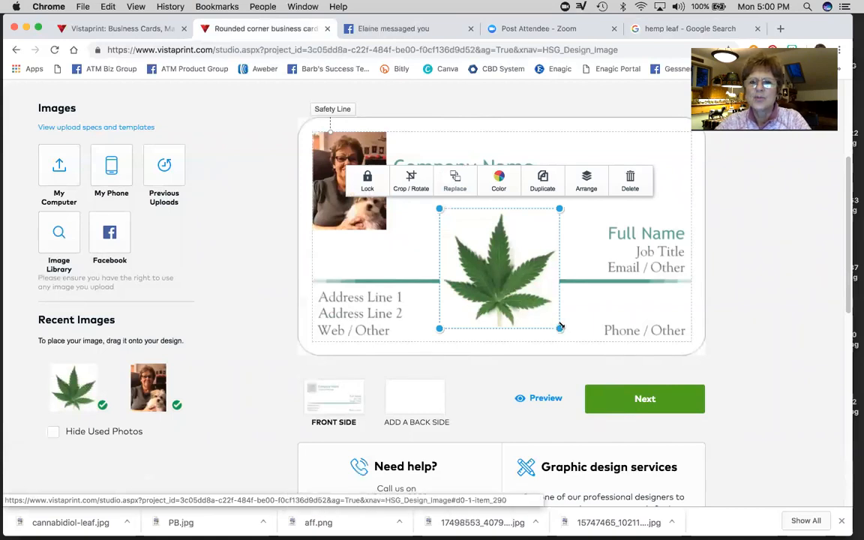
{"action": "left_click_drag", "start_coordinate": [560, 208], "coordinate": [547, 224]}
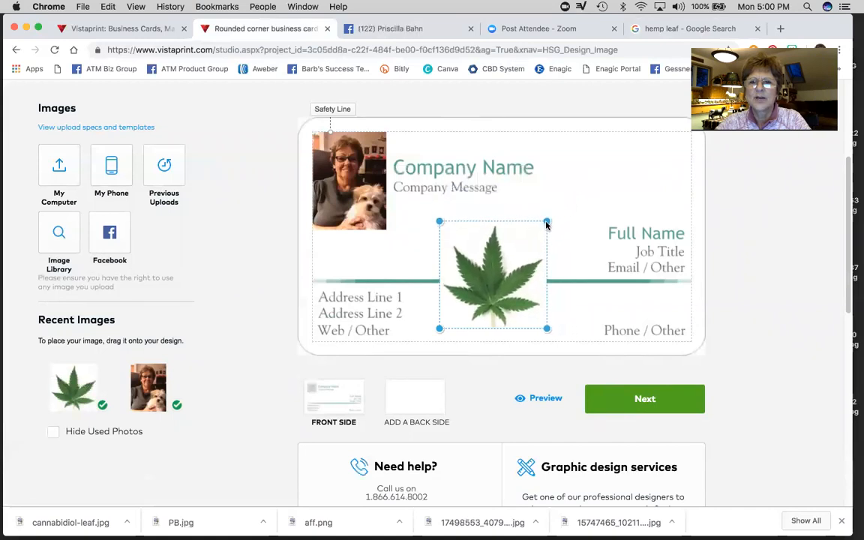
{"action": "left_click", "coordinate": [580, 302]}
{"action": "left_click_drag", "start_coordinate": [513, 299], "coordinate": [516, 286]}
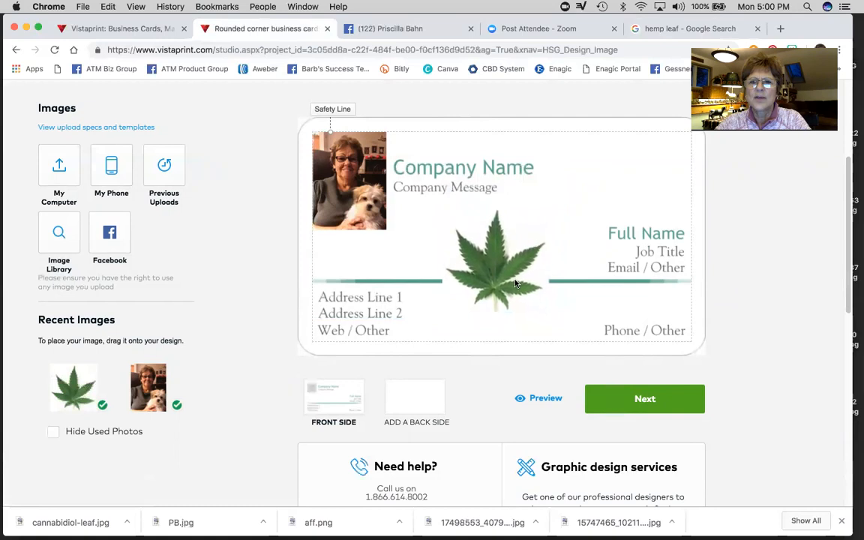
{"action": "left_click_drag", "start_coordinate": [516, 285], "coordinate": [515, 283]}
- Enlarge the leaf slightly more and centre it over the divider line
{"action": "left_click", "coordinate": [592, 316]}
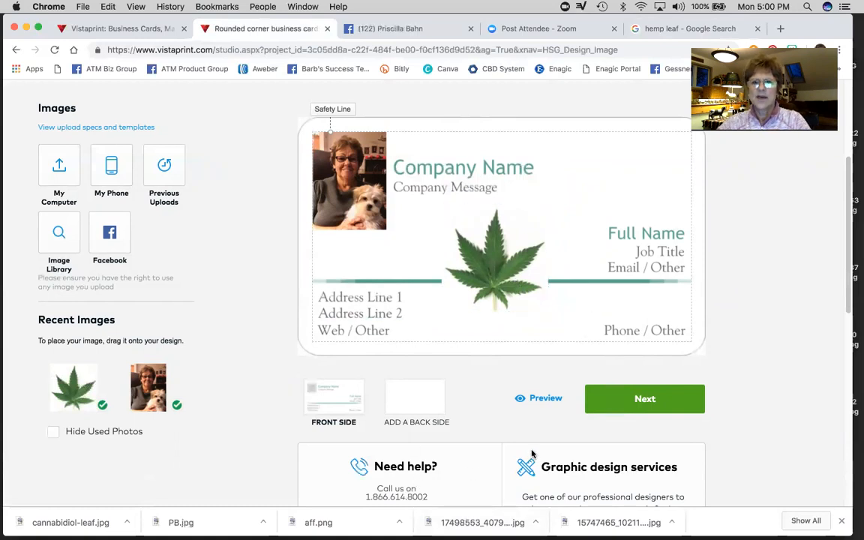
{"action": "left_click", "coordinate": [489, 308]}
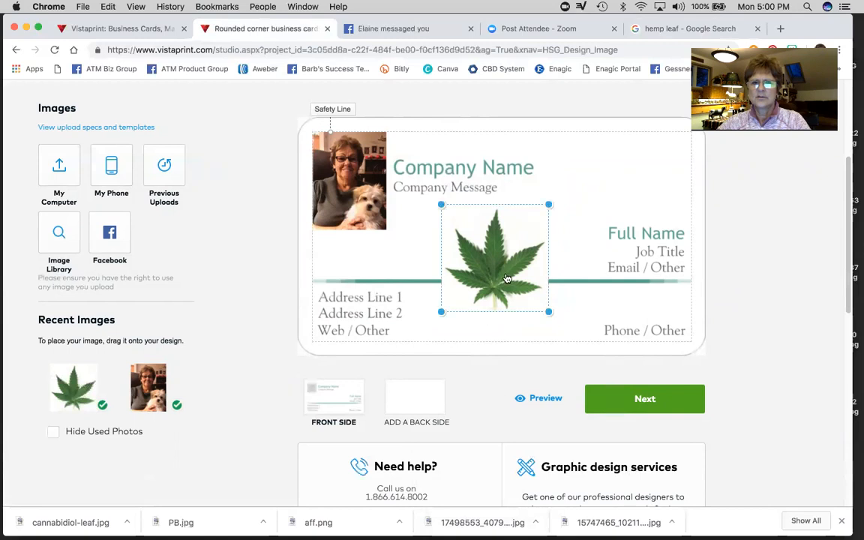
{"action": "left_click_drag", "start_coordinate": [551, 316], "coordinate": [556, 318]}
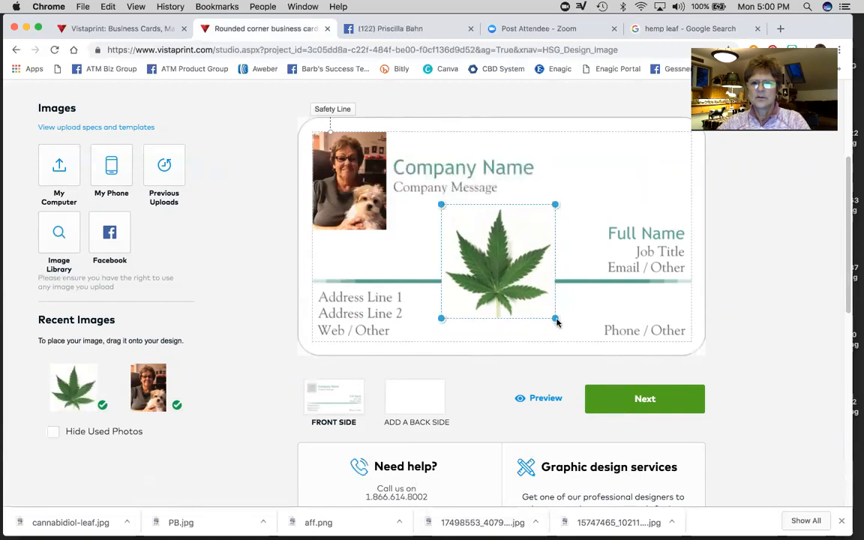
{"action": "left_click", "coordinate": [591, 305]}
{"action": "left_click_drag", "start_coordinate": [520, 291], "coordinate": [520, 291]}
{"action": "left_click", "coordinate": [593, 176]}
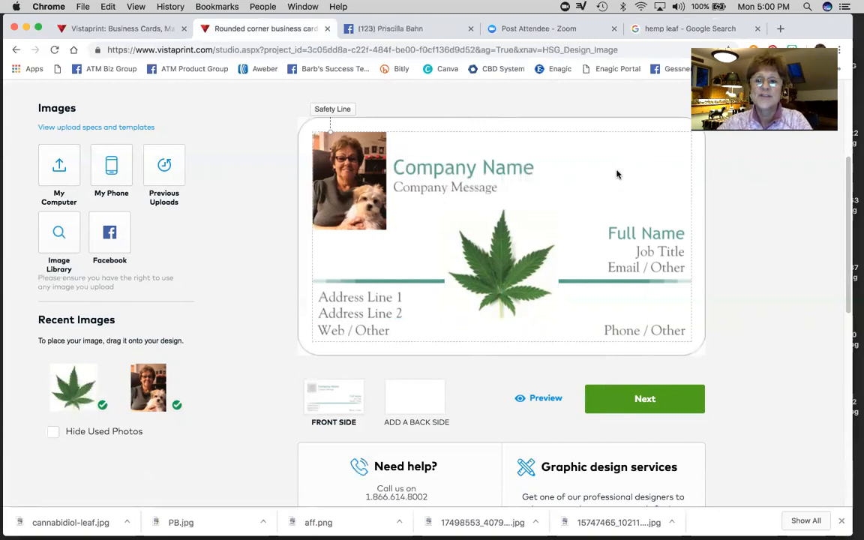
- Replace the Company Name placeholder at the top with the card owner's full name
{"action": "left_click", "coordinate": [454, 168]}
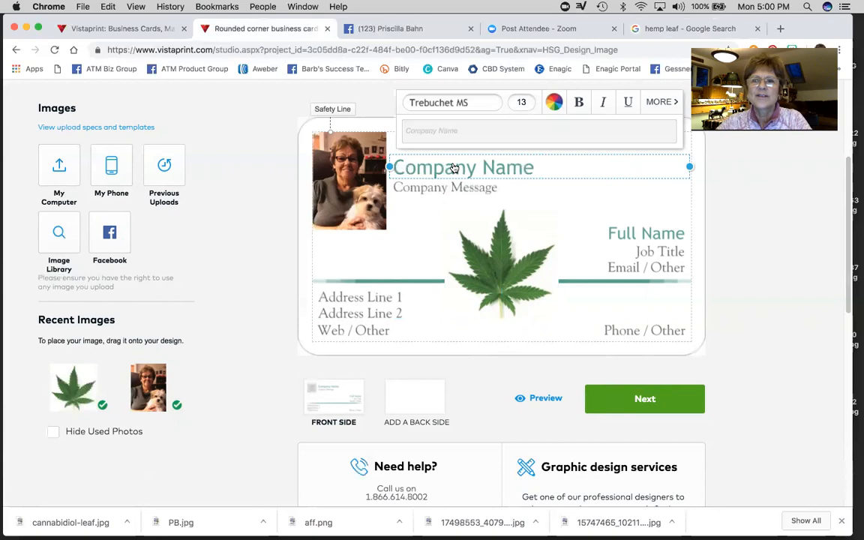
{"action": "left_click", "coordinate": [459, 129]}
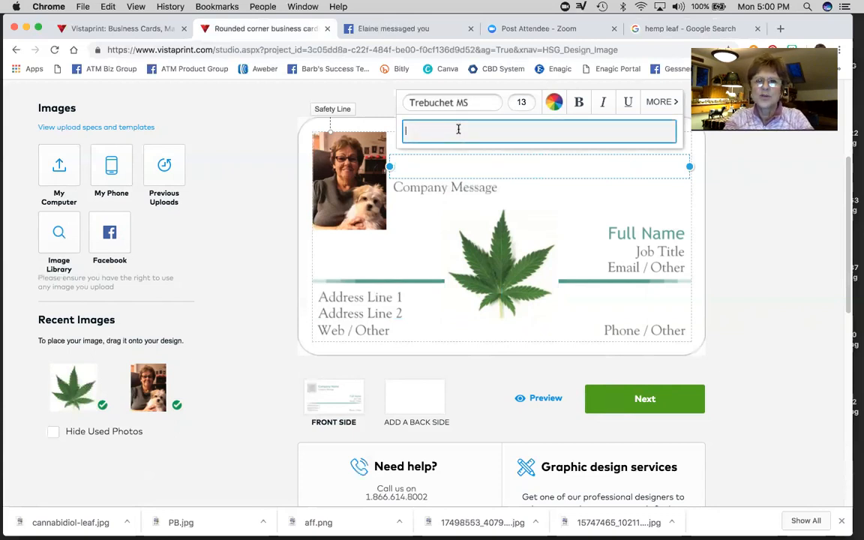
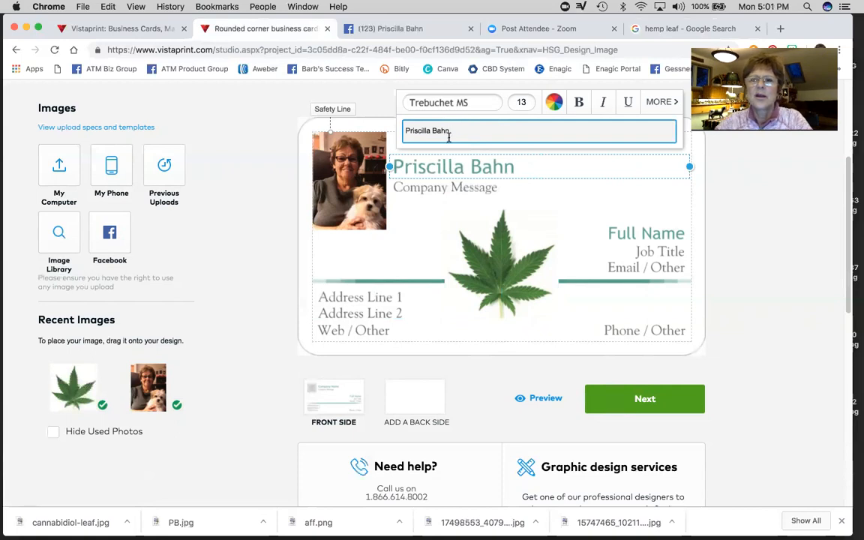
{"action": "left_click", "coordinate": [528, 167]}
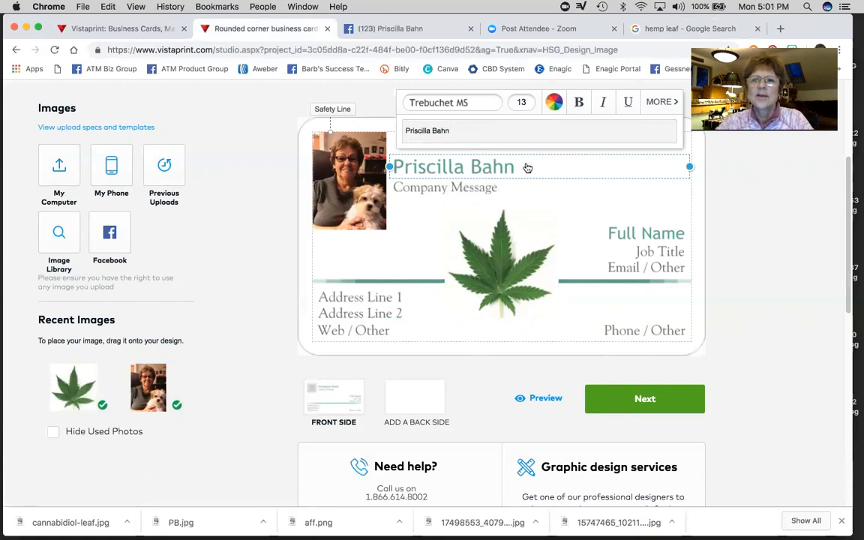
{"action": "left_click", "coordinate": [435, 103]}
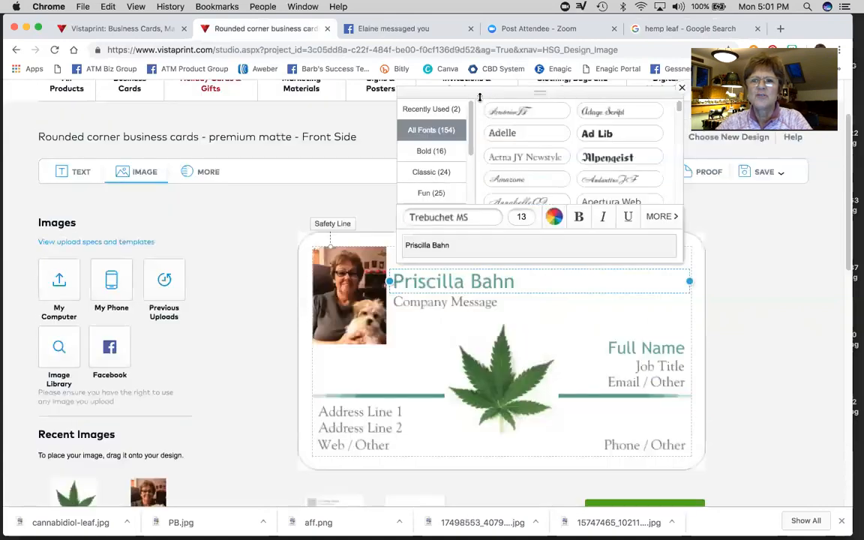
- Set the name in the Balloon font and move it up level with the photo's top
{"action": "scroll", "coordinate": [506, 162], "scroll_direction": "down", "scroll_amount": 4}
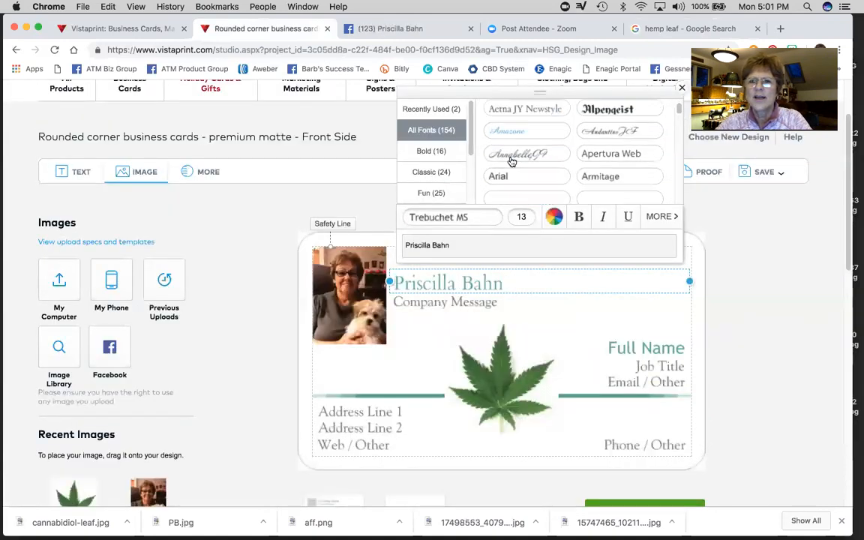
{"action": "scroll", "coordinate": [511, 164], "scroll_direction": "down", "scroll_amount": 5}
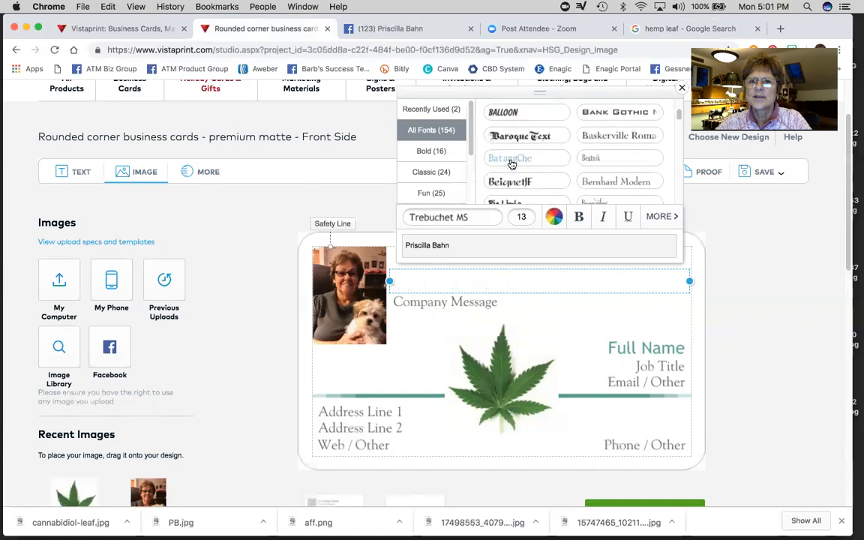
{"action": "scroll", "coordinate": [512, 162], "scroll_direction": "down", "scroll_amount": 8}
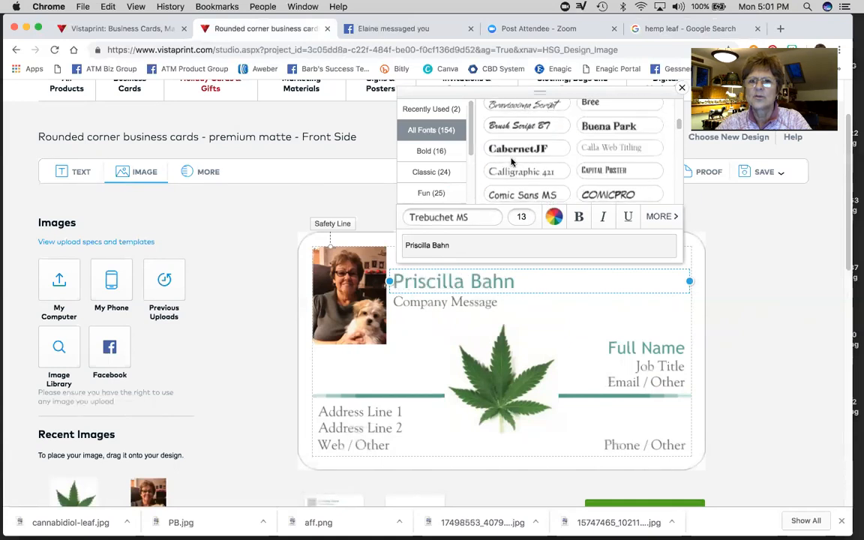
{"action": "scroll", "coordinate": [512, 162], "scroll_direction": "down", "scroll_amount": 4}
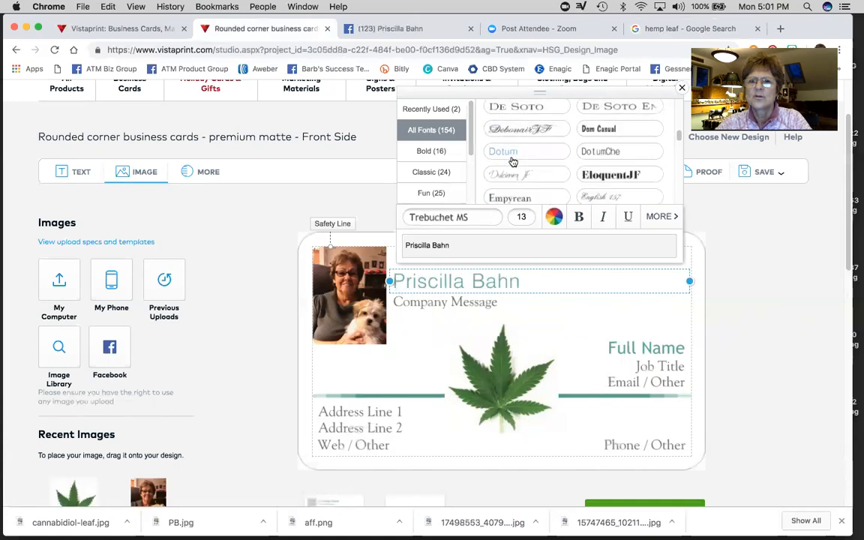
{"action": "scroll", "coordinate": [513, 162], "scroll_direction": "up", "scroll_amount": 5}
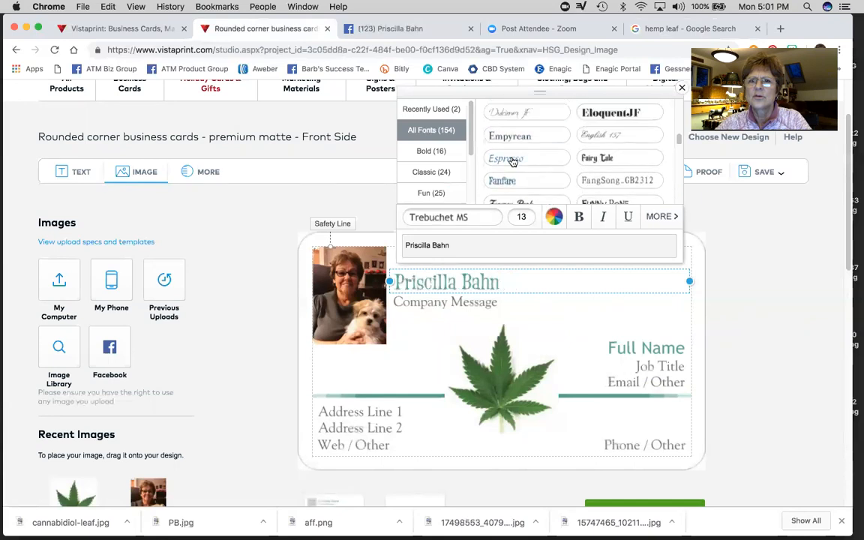
{"action": "scroll", "coordinate": [514, 162], "scroll_direction": "up", "scroll_amount": 5}
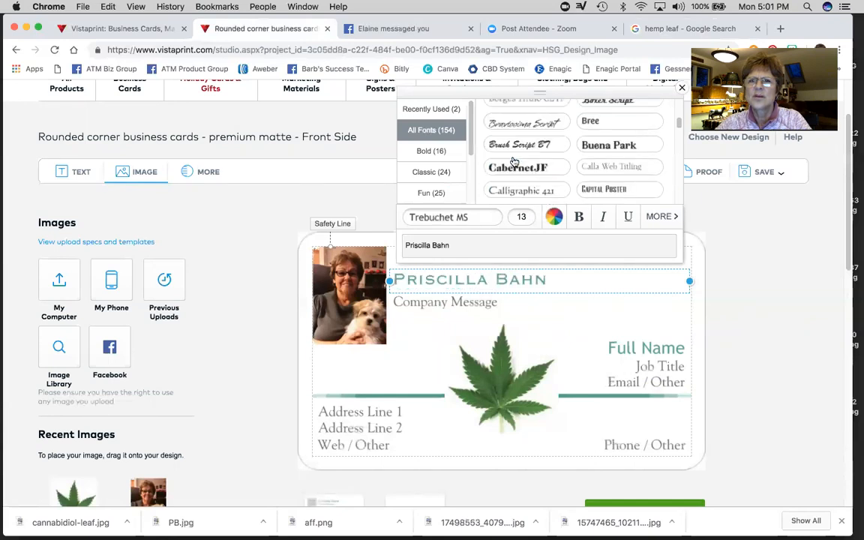
{"action": "scroll", "coordinate": [514, 162], "scroll_direction": "up", "scroll_amount": 3}
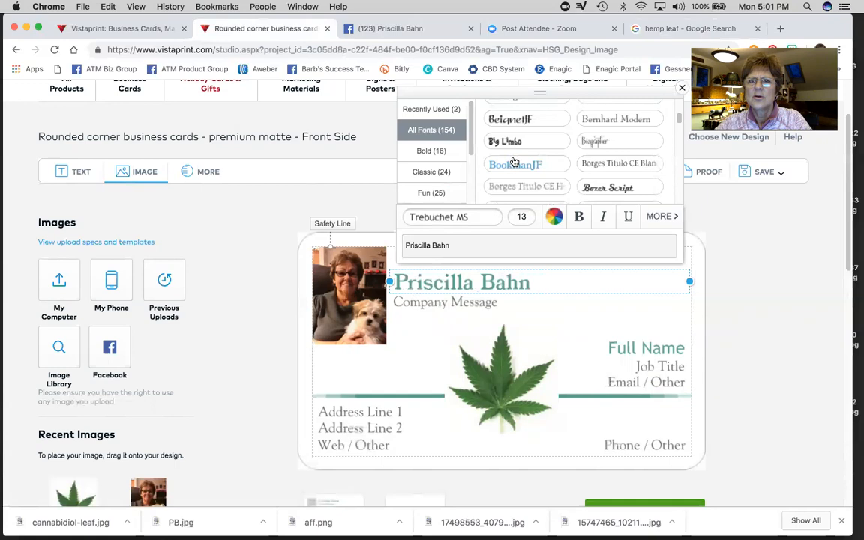
{"action": "scroll", "coordinate": [514, 160], "scroll_direction": "up", "scroll_amount": 1}
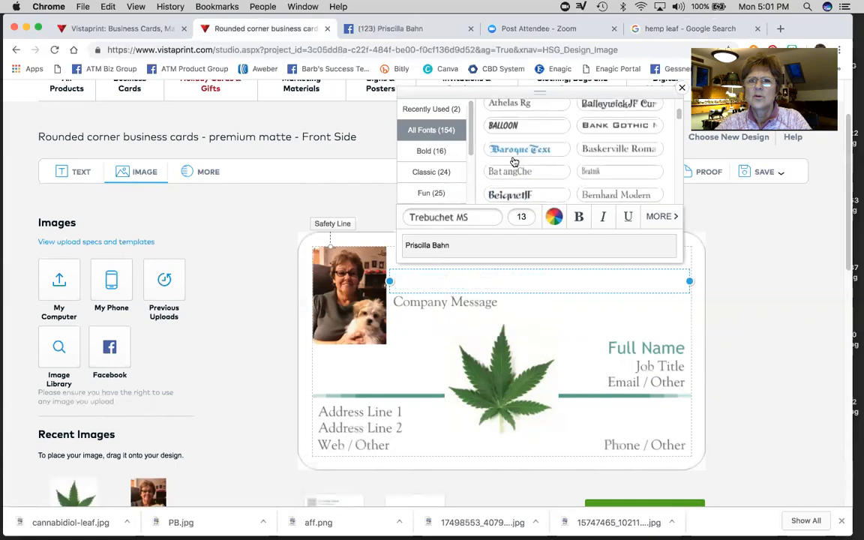
{"action": "left_click", "coordinate": [510, 127]}
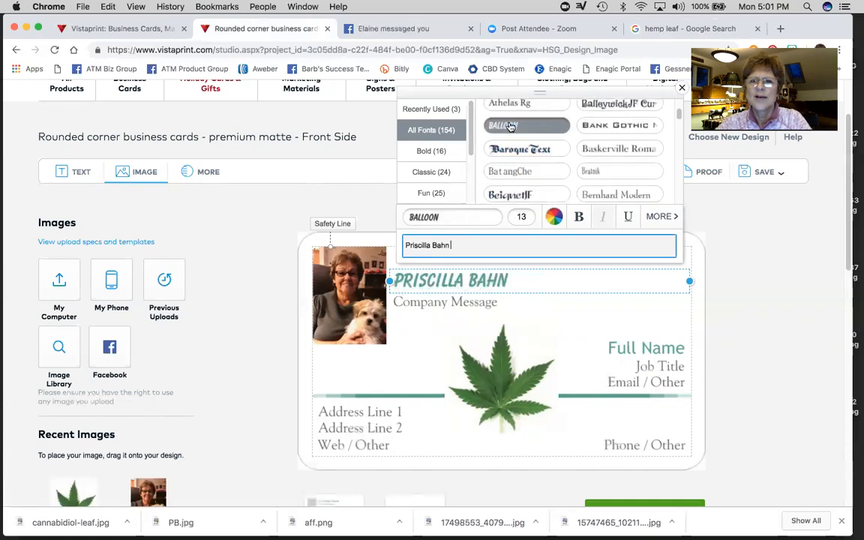
{"action": "left_click", "coordinate": [580, 279]}
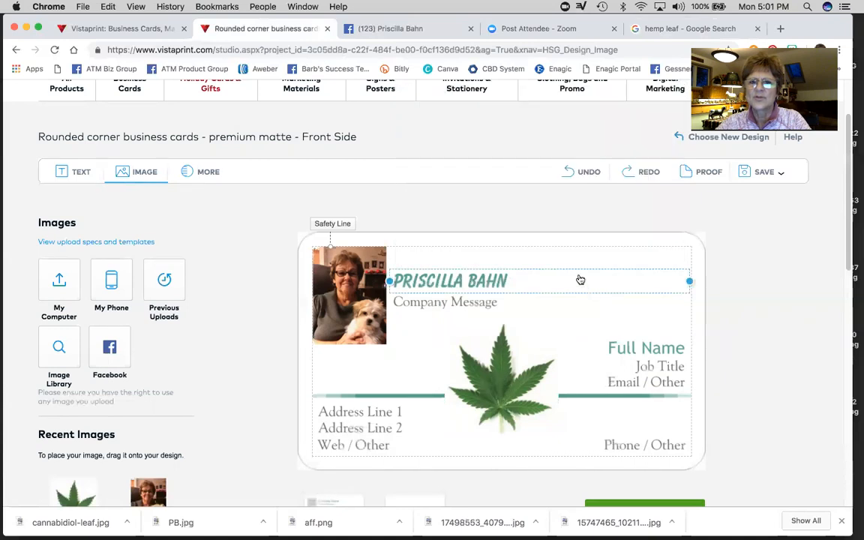
{"action": "mouse_move", "coordinate": [552, 278]}
{"action": "left_mouse_down"}
{"action": "mouse_move", "coordinate": [554, 257]}
{"action": "mouse_move", "coordinate": [549, 264]}
{"action": "left_mouse_up"}
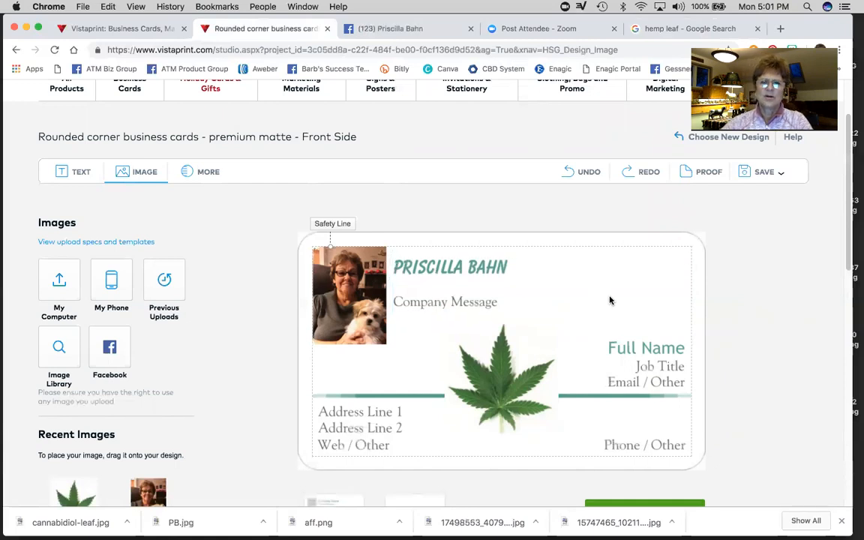
{"action": "left_click", "coordinate": [506, 269]}
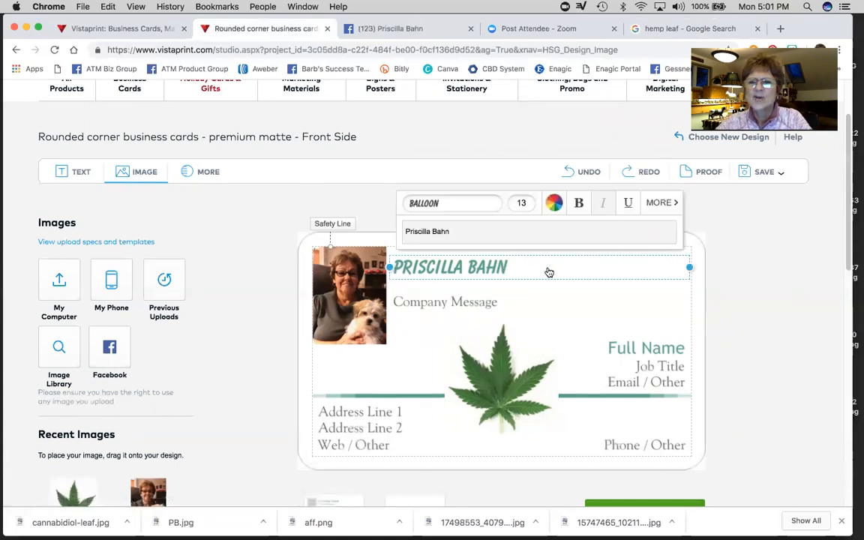
- Change the name's colour from teal to a dark green swatch from All Colors
{"action": "left_click", "coordinate": [556, 207]}
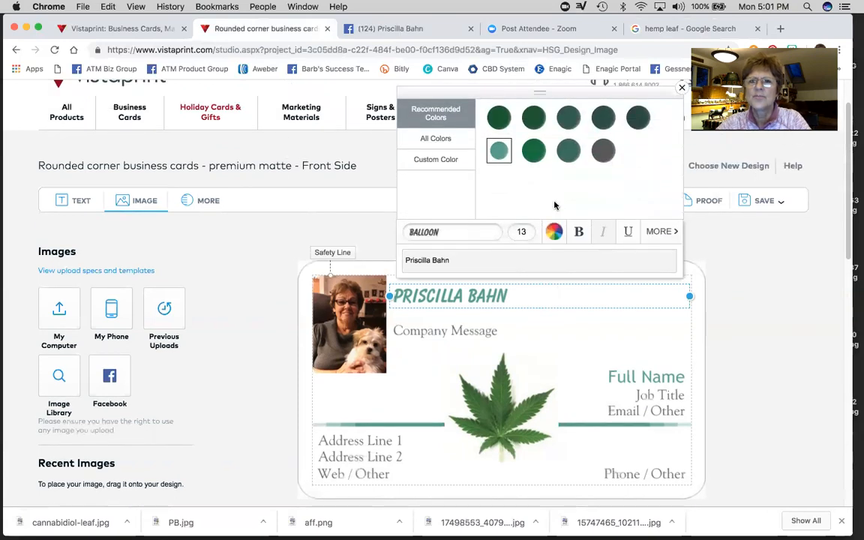
{"action": "left_click", "coordinate": [436, 160]}
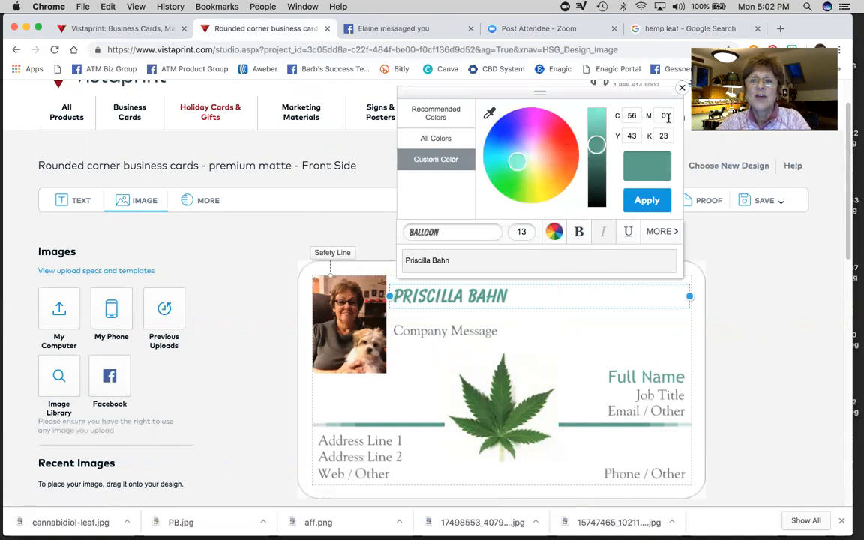
{"action": "left_click", "coordinate": [599, 138]}
{"action": "left_click_drag", "start_coordinate": [599, 137], "coordinate": [600, 170]}
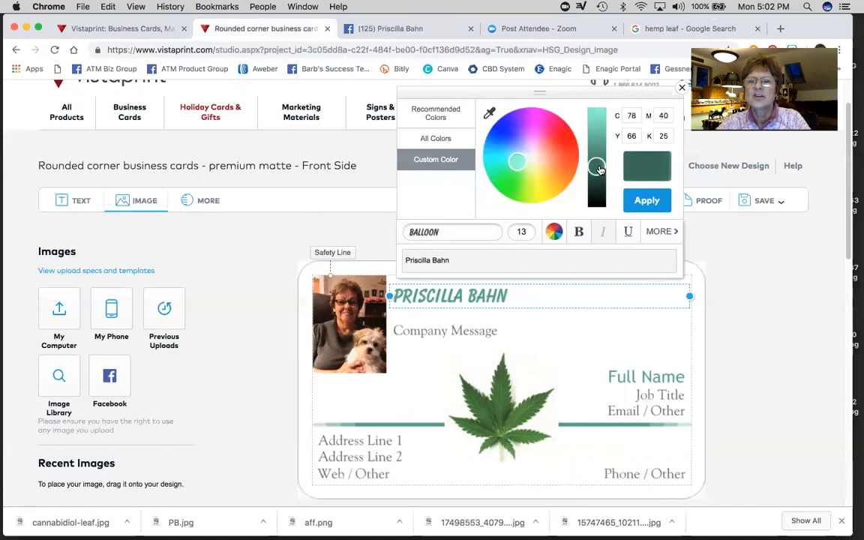
{"action": "left_click", "coordinate": [431, 139]}
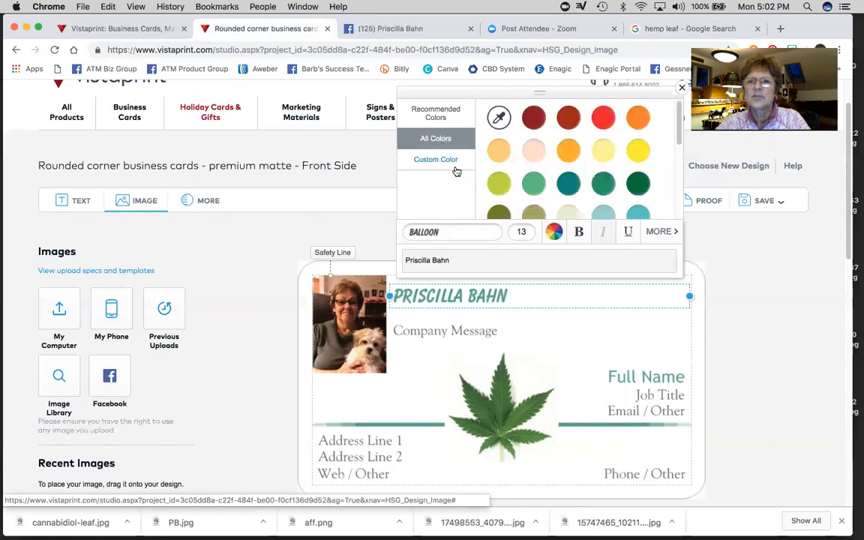
{"action": "scroll", "coordinate": [559, 181], "scroll_direction": "down", "scroll_amount": 1}
{"action": "scroll", "coordinate": [559, 182], "scroll_direction": "down", "scroll_amount": 1}
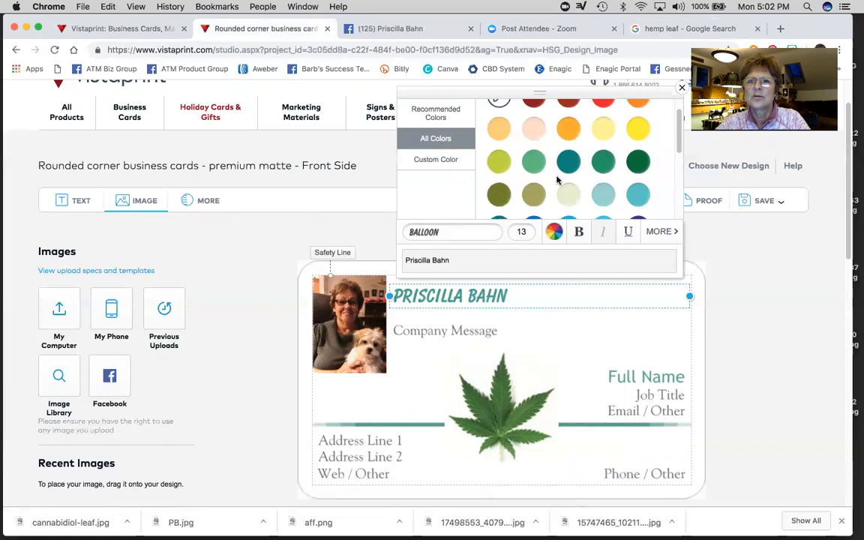
{"action": "scroll", "coordinate": [559, 181], "scroll_direction": "down", "scroll_amount": 1}
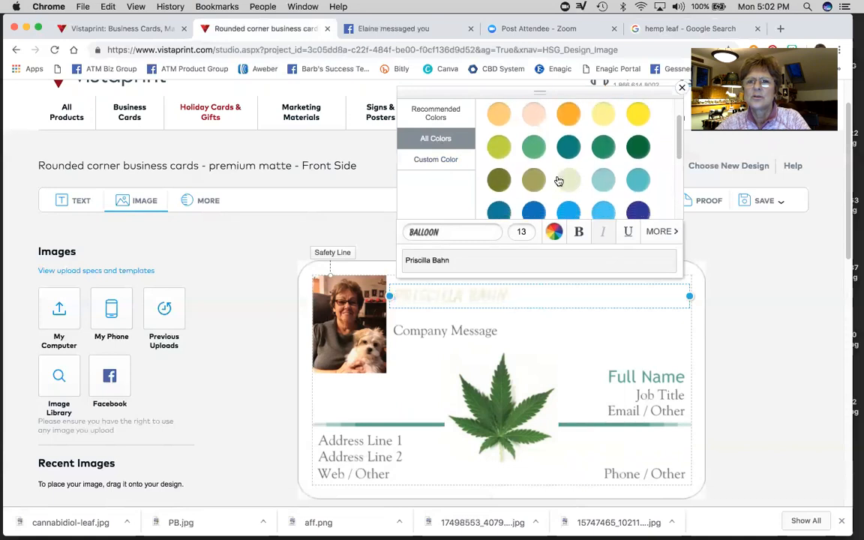
{"action": "left_click", "coordinate": [639, 147]}
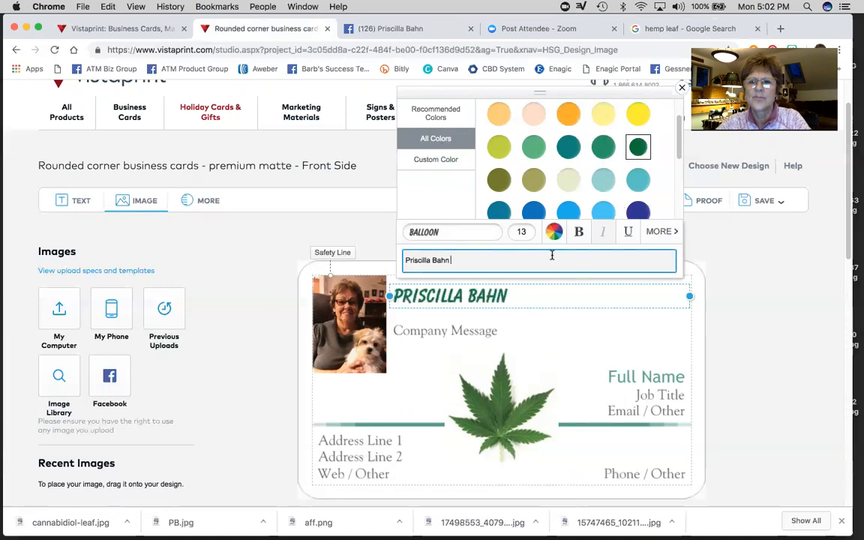
{"action": "left_click", "coordinate": [525, 233]}
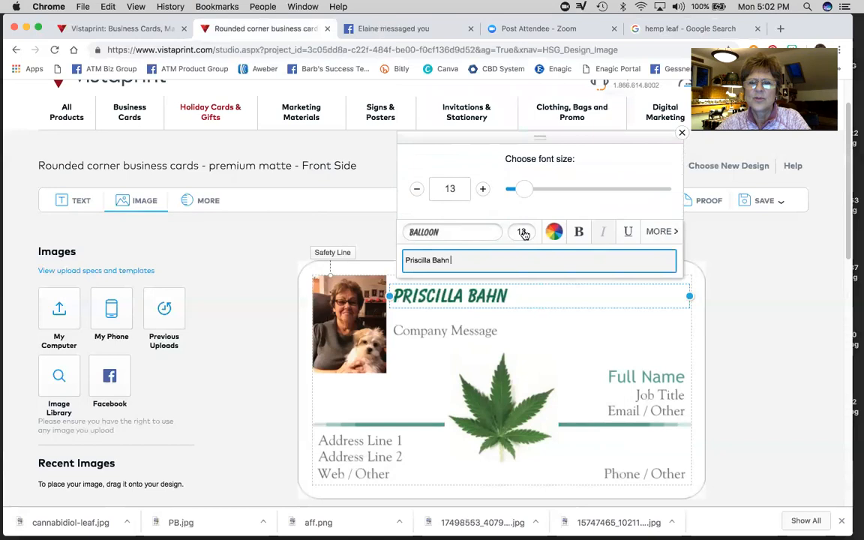
- Increase the name's font size to 15 and nudge it slightly right and up
{"action": "left_click", "coordinate": [483, 189]}
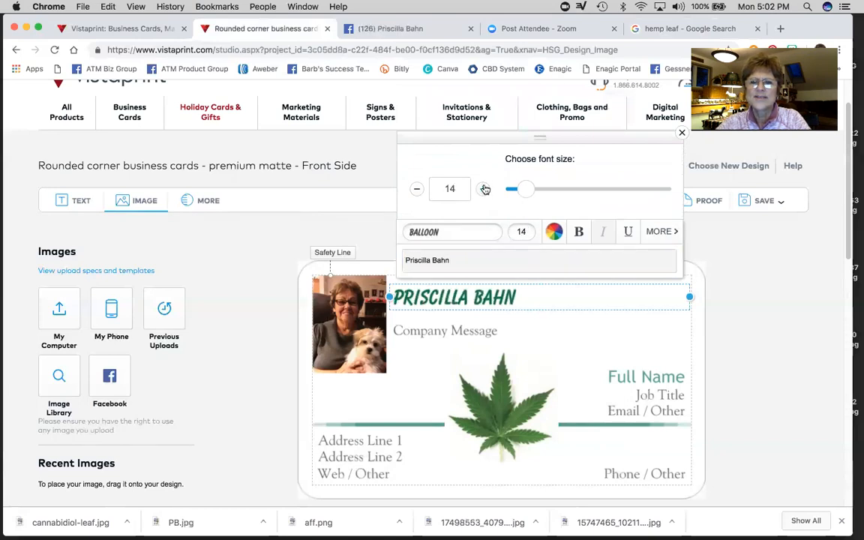
{"action": "left_click", "coordinate": [486, 189]}
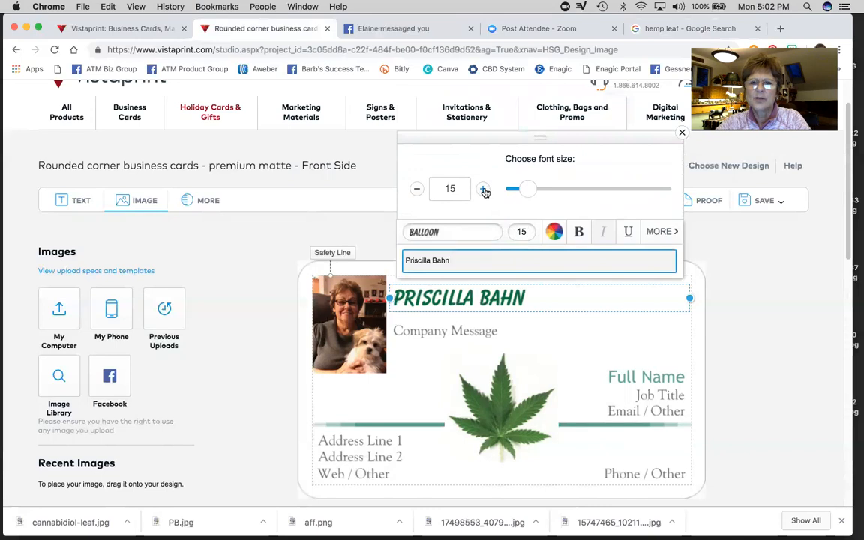
{"action": "left_click", "coordinate": [565, 345]}
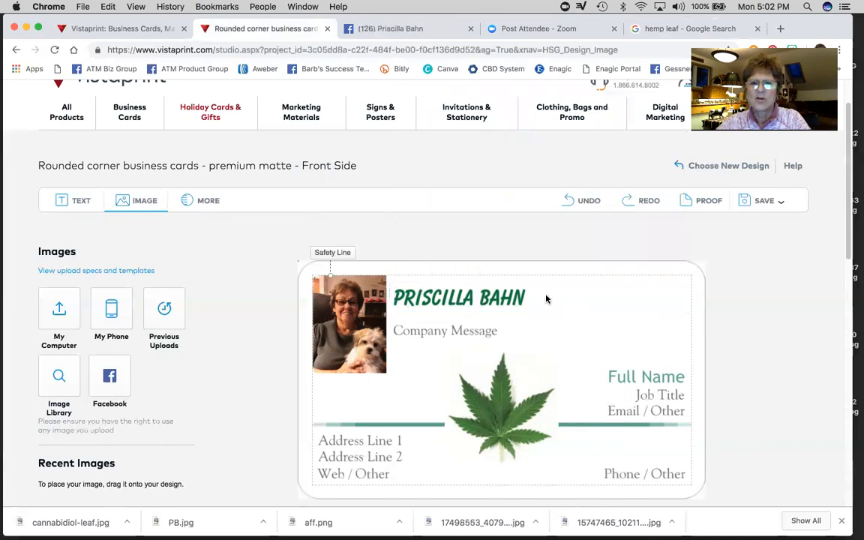
{"action": "left_click_drag", "start_coordinate": [503, 298], "coordinate": [508, 297]}
{"action": "left_click", "coordinate": [591, 329]}
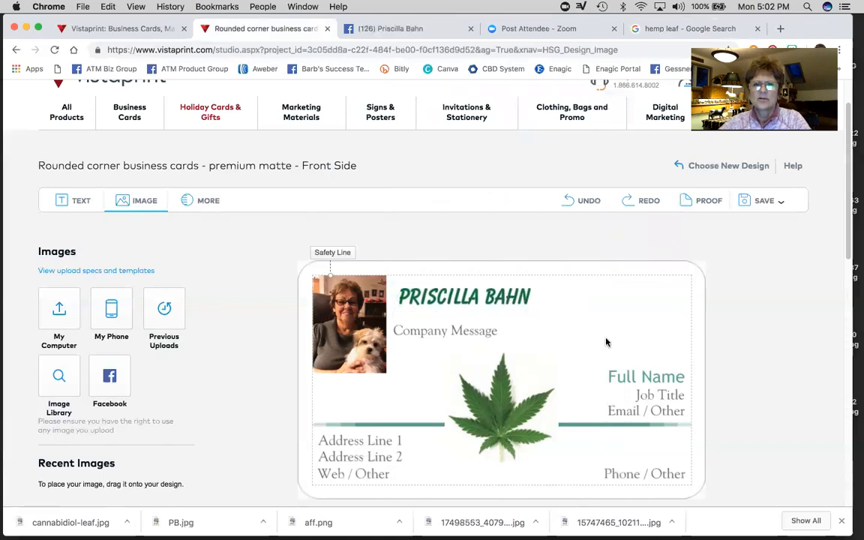
{"action": "left_click", "coordinate": [473, 335]}
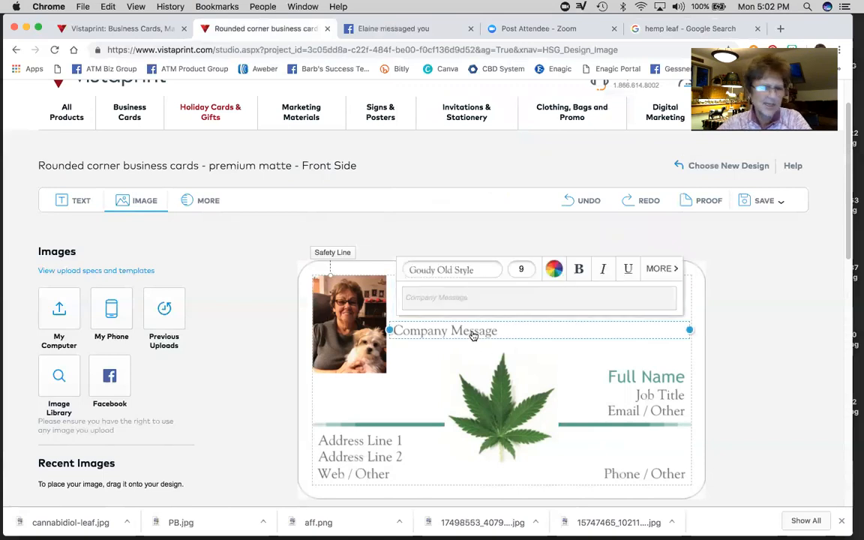
- Replace Company Message with the bold tagline 'Full Specturum Hemp CBD Oil'
{"action": "left_click", "coordinate": [438, 303]}
{"action": "type", "text": "Full Sp"}
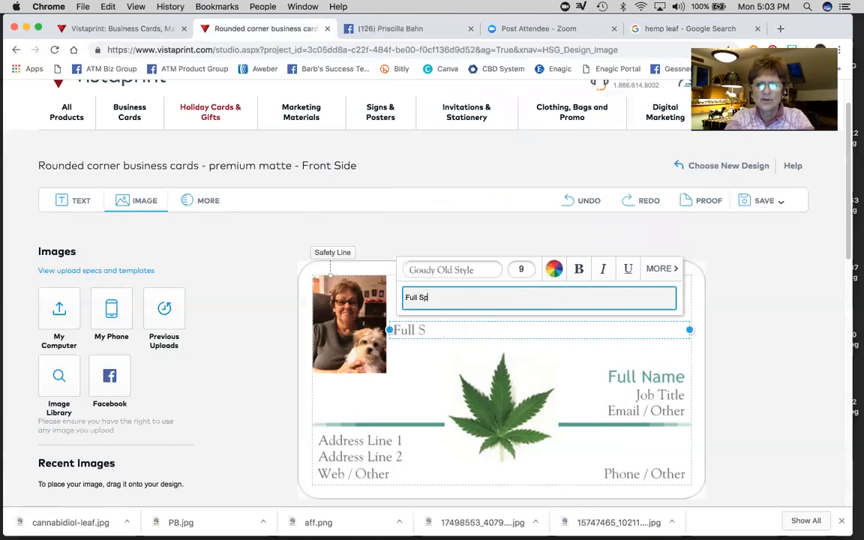
{"action": "type", "text": "ecturum Hemp CBD Oil"}
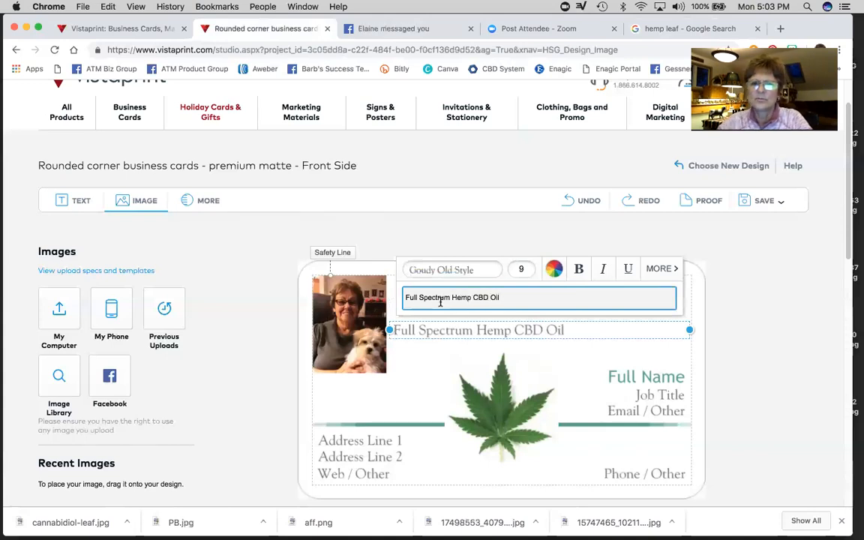
{"action": "left_click", "coordinate": [579, 269]}
{"action": "left_click", "coordinate": [574, 359]}
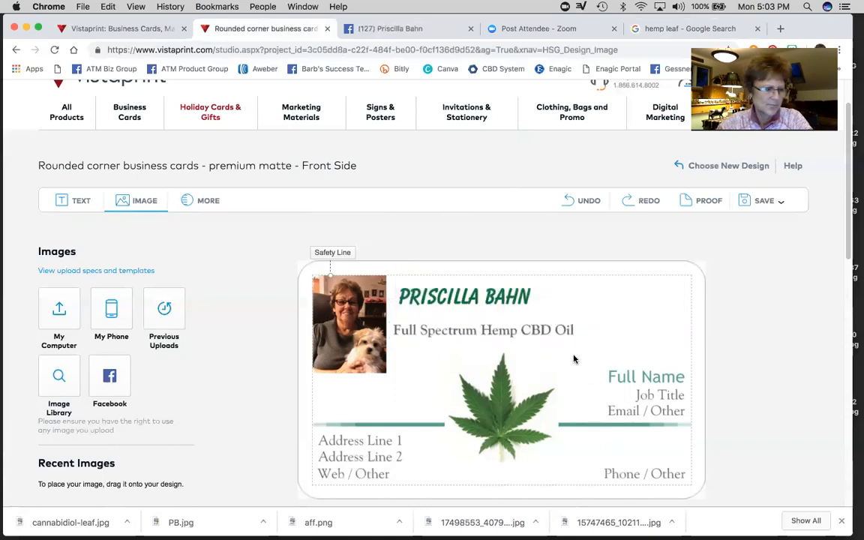
- Nudge the tagline and name upward so the tagline sits just under the name
{"action": "mouse_move", "coordinate": [546, 328]}
{"action": "left_mouse_down"}
{"action": "mouse_move", "coordinate": [548, 316]}
{"action": "mouse_move", "coordinate": [555, 339]}
{"action": "mouse_move", "coordinate": [550, 324]}
{"action": "left_mouse_up"}
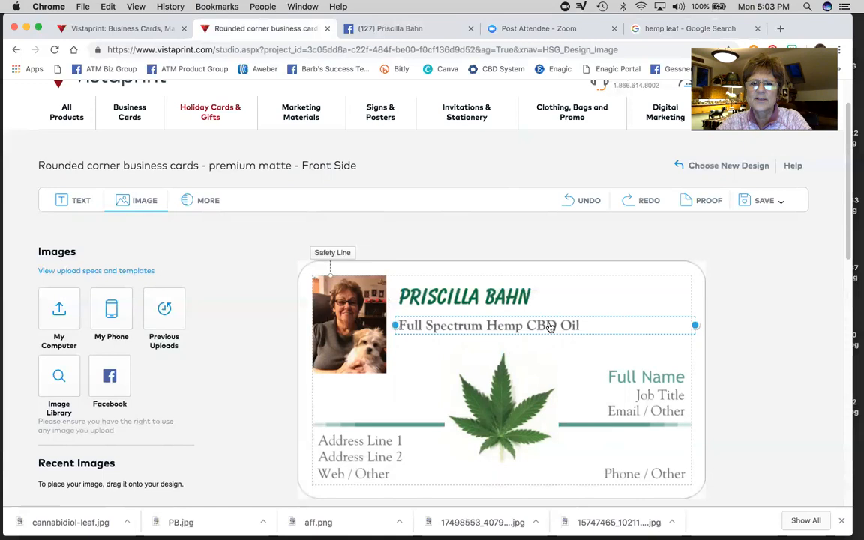
{"action": "left_click", "coordinate": [630, 354]}
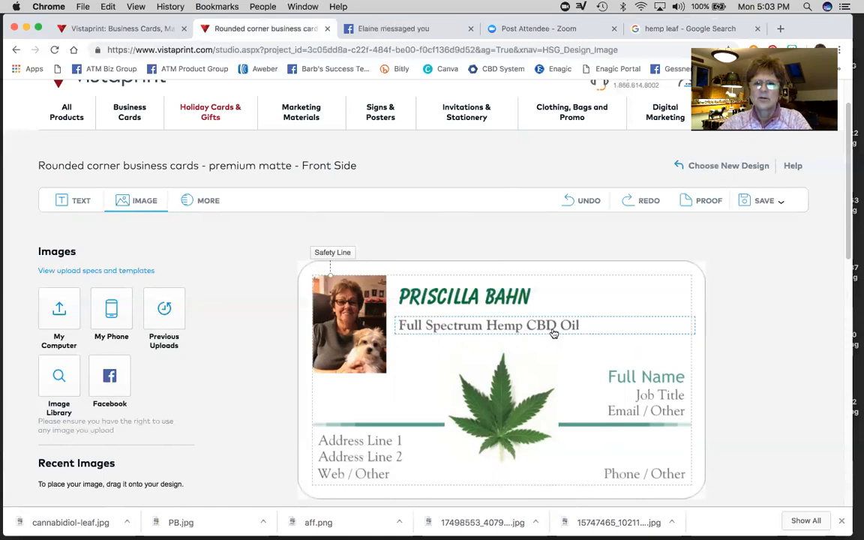
{"action": "left_click_drag", "start_coordinate": [545, 325], "coordinate": [542, 319]}
{"action": "left_click", "coordinate": [644, 347]}
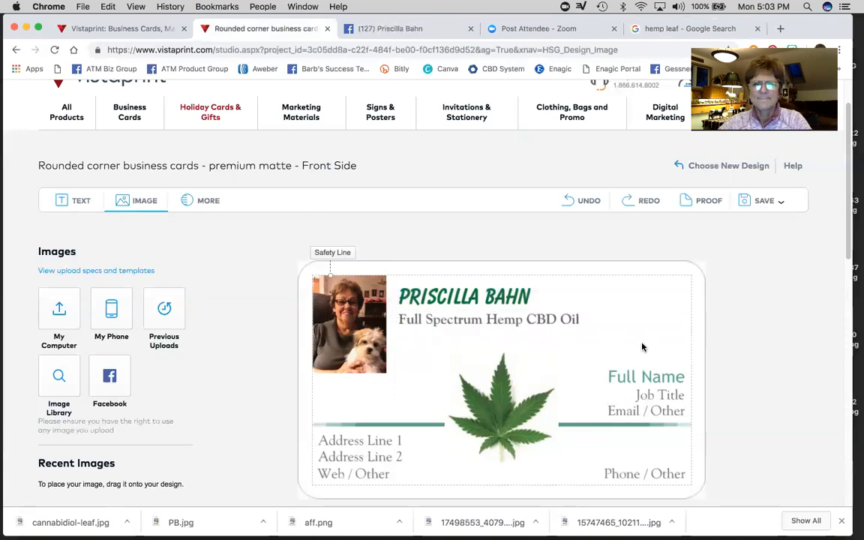
{"action": "left_click", "coordinate": [441, 298]}
{"action": "left_click_drag", "start_coordinate": [441, 298], "coordinate": [438, 294]}
{"action": "left_click", "coordinate": [605, 356]}
{"action": "left_click", "coordinate": [535, 322]}
{"action": "left_click_drag", "start_coordinate": [534, 321], "coordinate": [533, 318]}
{"action": "left_click", "coordinate": [636, 344]}
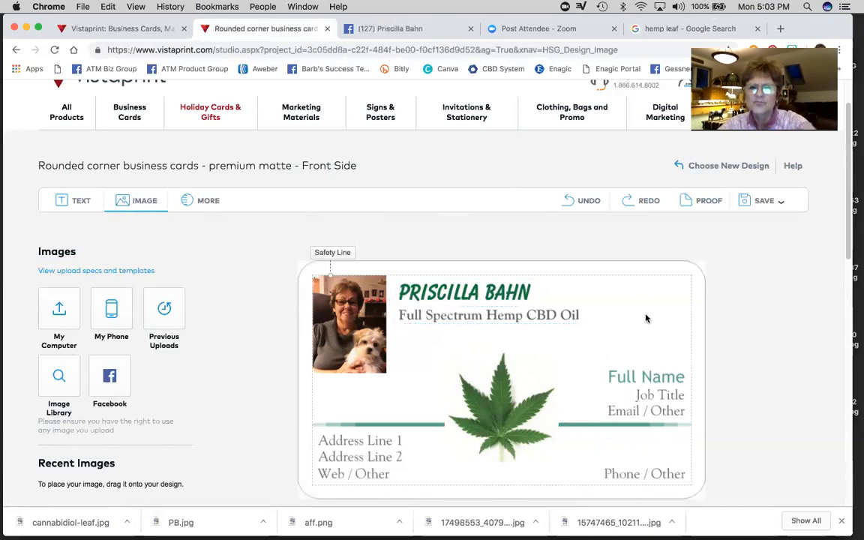
- Replace the Full Name placeholder with 'Organic'
{"action": "scroll", "coordinate": [632, 325], "scroll_direction": "down", "scroll_amount": 1}
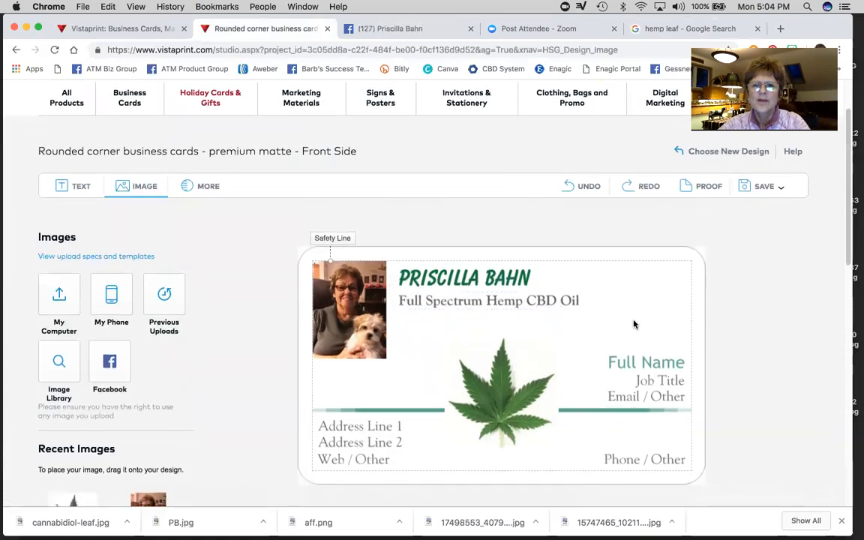
{"action": "scroll", "coordinate": [634, 324], "scroll_direction": "down", "scroll_amount": 1}
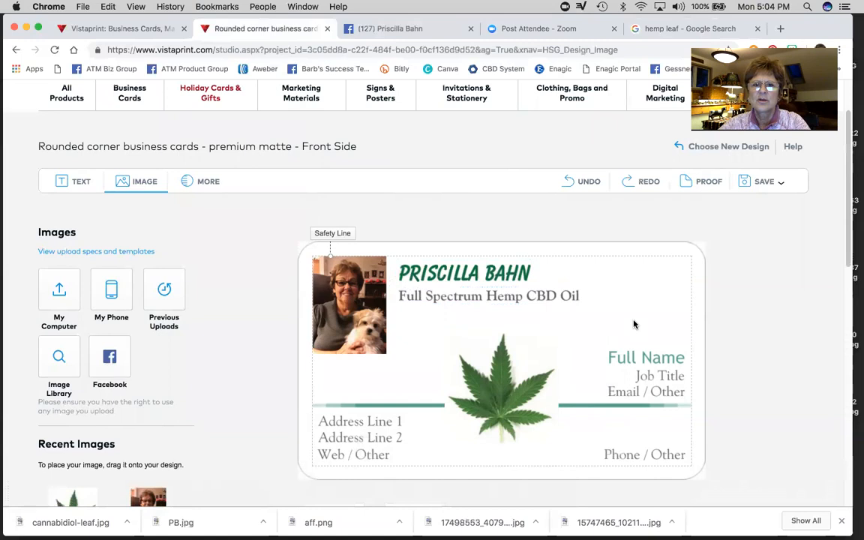
{"action": "scroll", "coordinate": [634, 324], "scroll_direction": "down", "scroll_amount": 1}
{"action": "scroll", "coordinate": [634, 324], "scroll_direction": "down", "scroll_amount": 1}
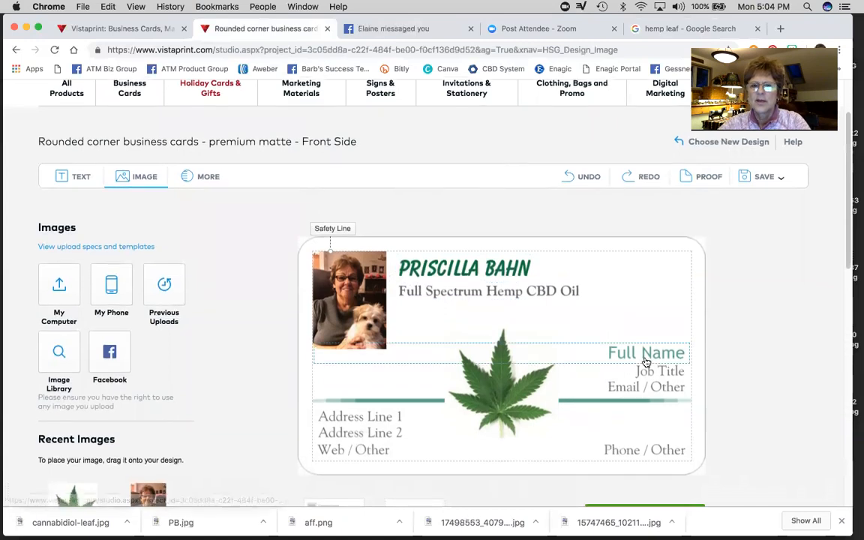
{"action": "left_click", "coordinate": [652, 353]}
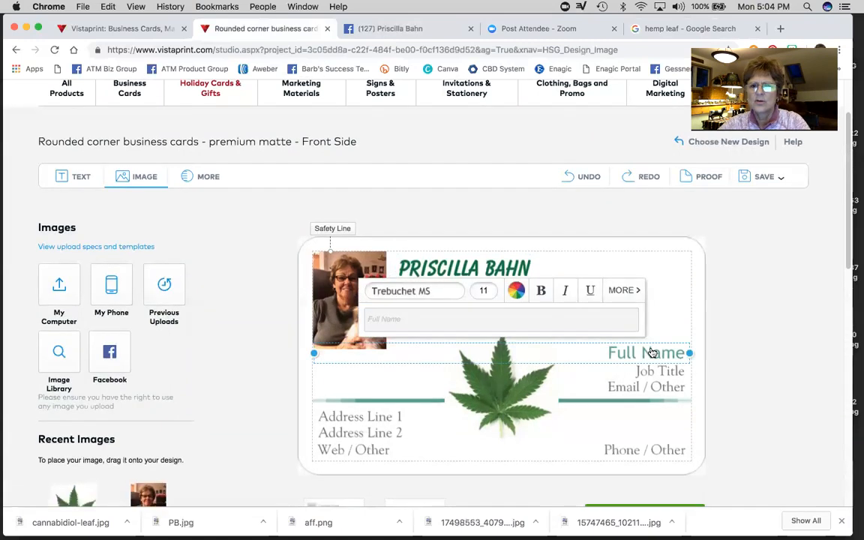
{"action": "left_click", "coordinate": [396, 319]}
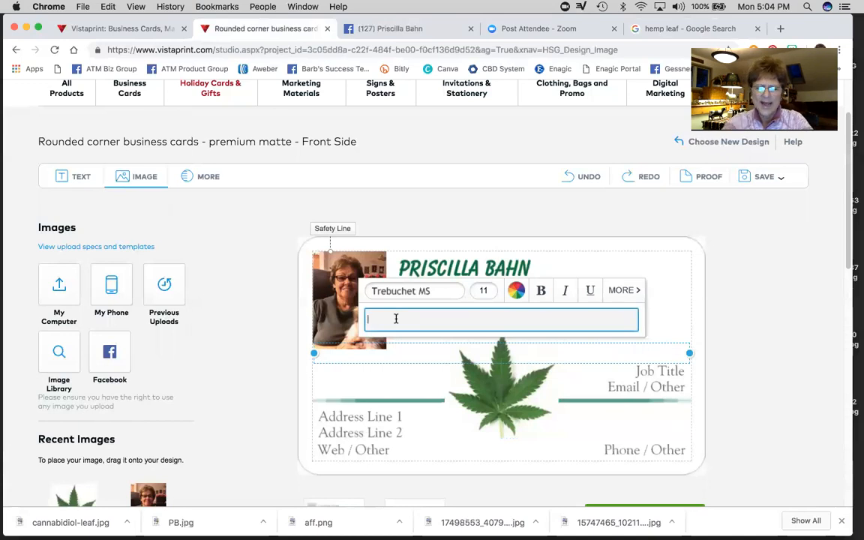
{"action": "type", "text": "rg"}
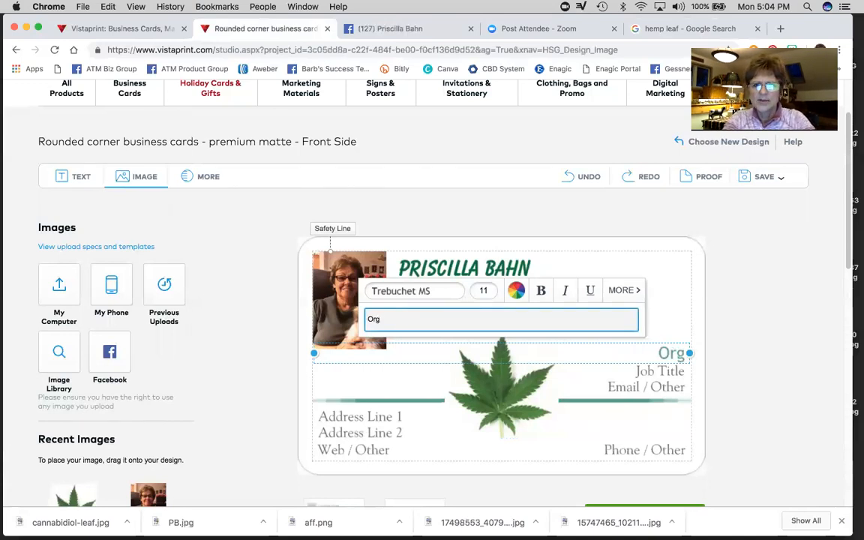
{"action": "type", "text": "anic"}
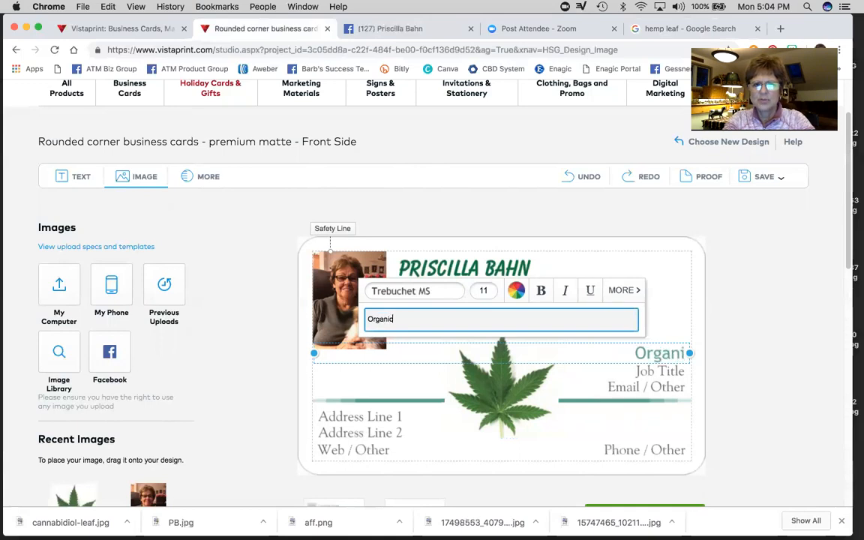
- Change the Job Title line to 'Non GMO' and clear the Email / Other line
{"action": "left_click", "coordinate": [586, 358]}
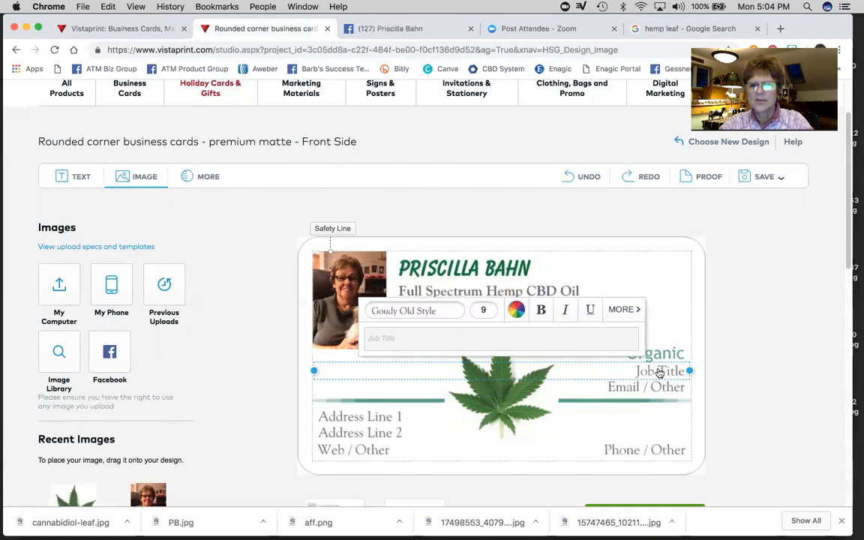
{"action": "left_click", "coordinate": [383, 336]}
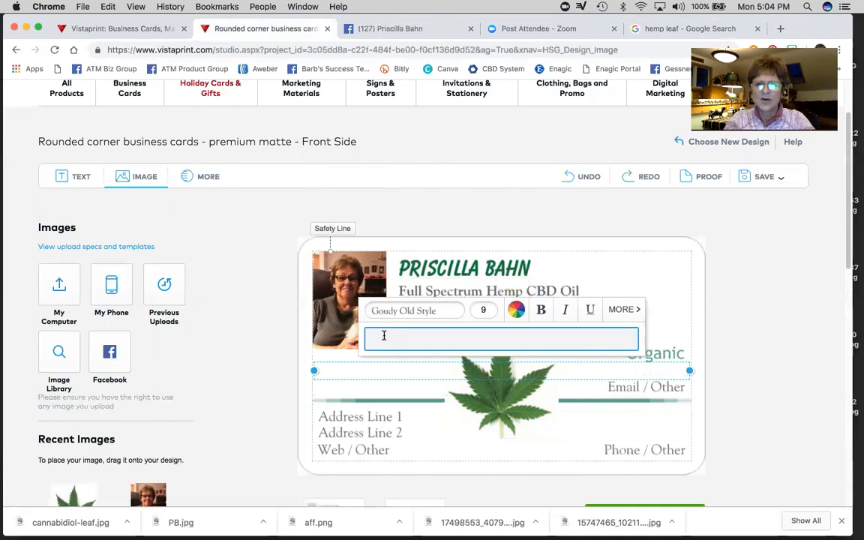
{"action": "type", "text": "Non GMO"}
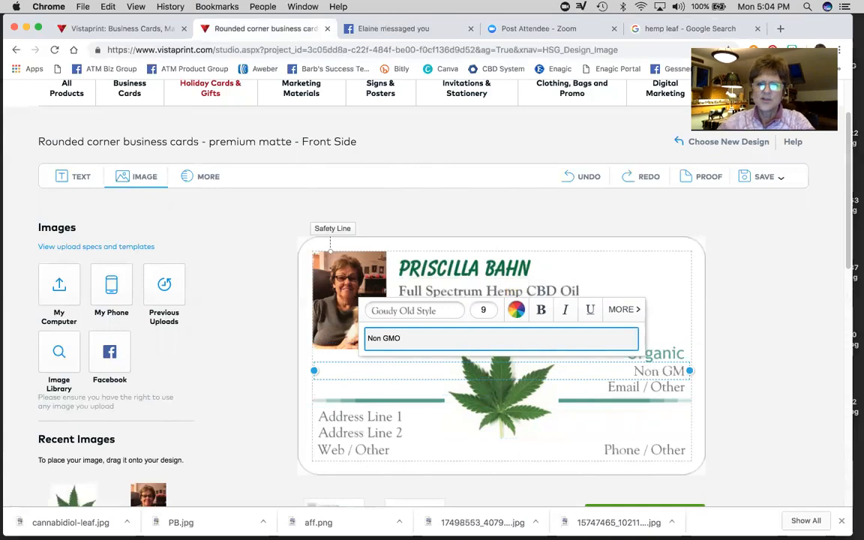
{"action": "left_click", "coordinate": [656, 387]}
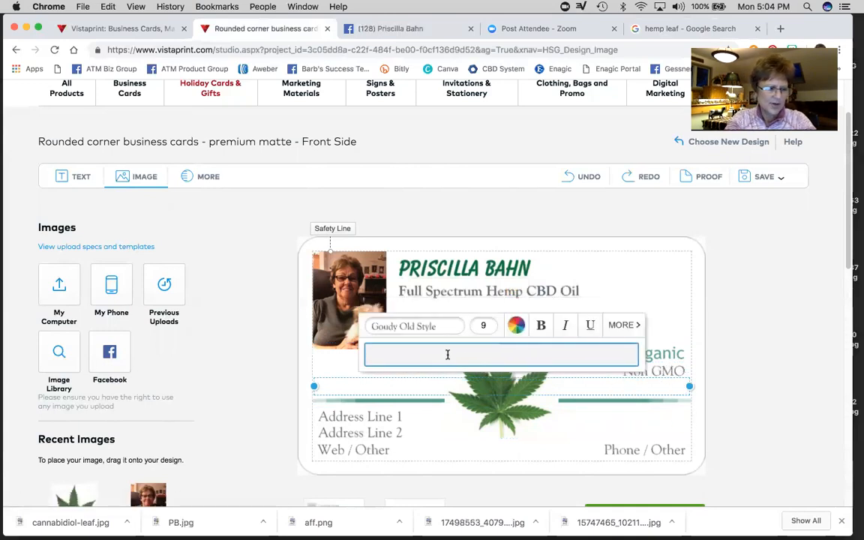
- Enter 'Grown in USA' on the last line and make it and Non GMO bold
{"action": "key", "text": "BackSpace"}
{"action": "key", "text": "BackSpace"}
{"action": "type", "text": "r"}
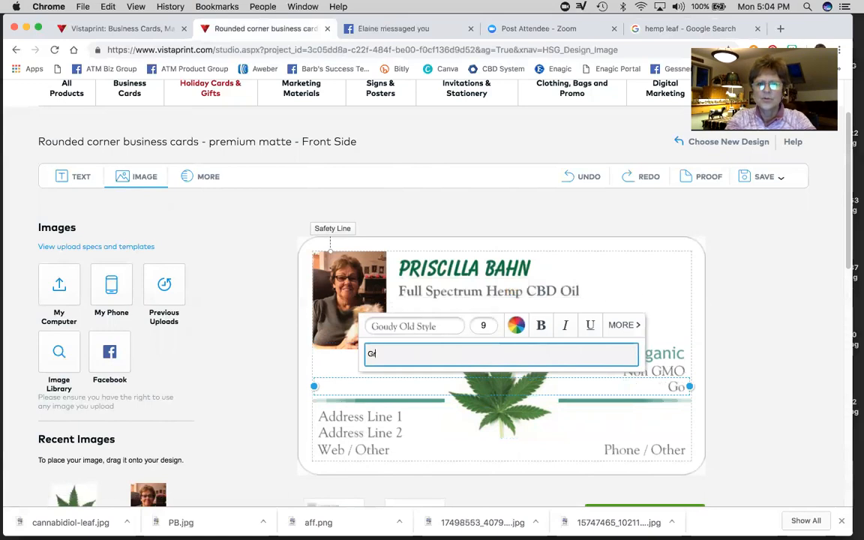
{"action": "type", "text": "own in USA"}
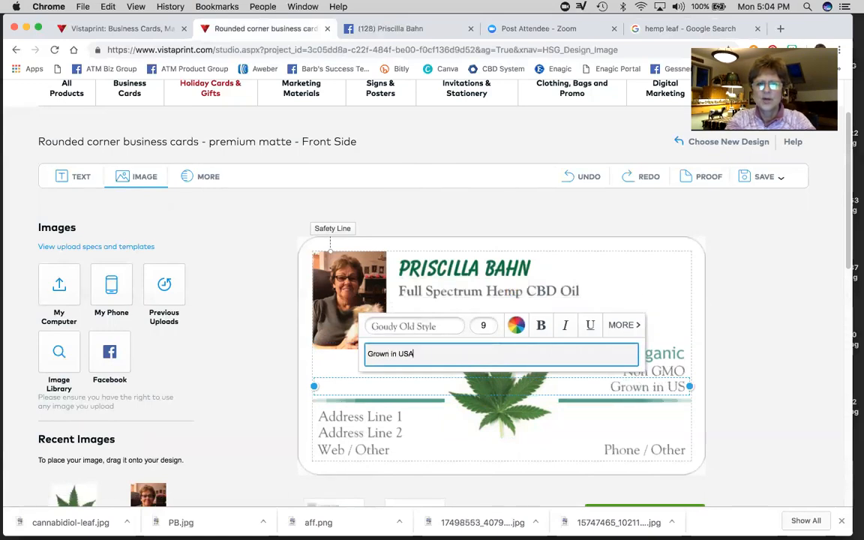
{"action": "left_click", "coordinate": [648, 387]}
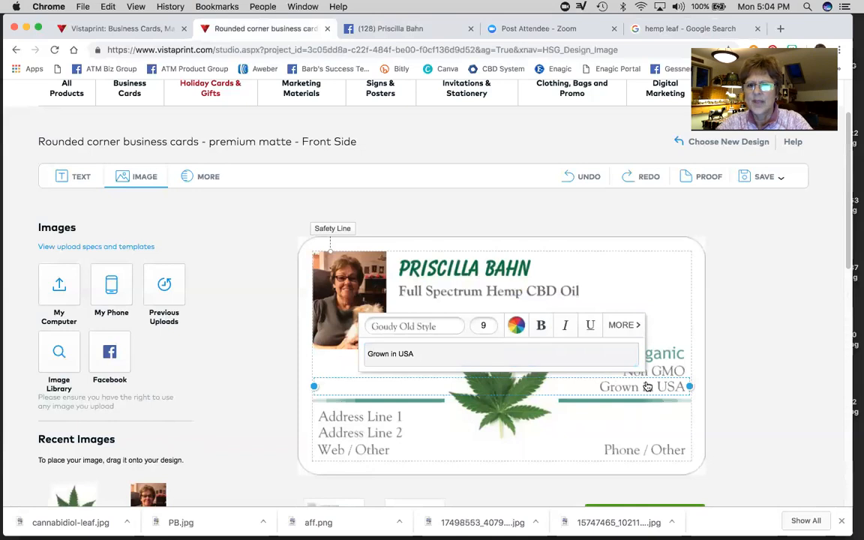
{"action": "left_click", "coordinate": [541, 325]}
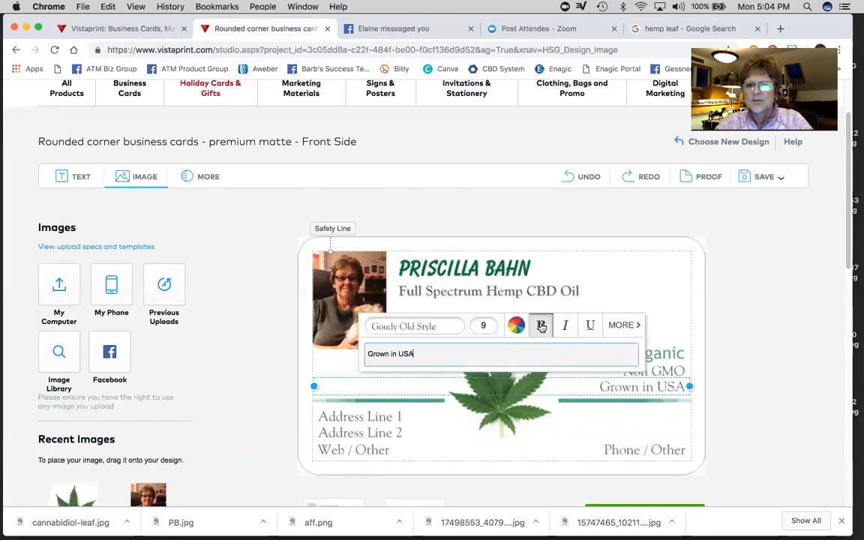
{"action": "left_click", "coordinate": [659, 371]}
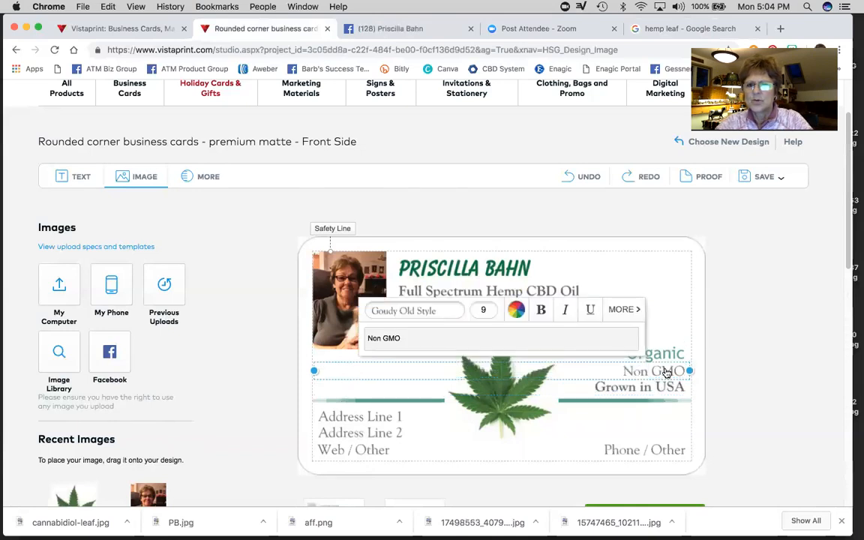
{"action": "left_click", "coordinate": [541, 312]}
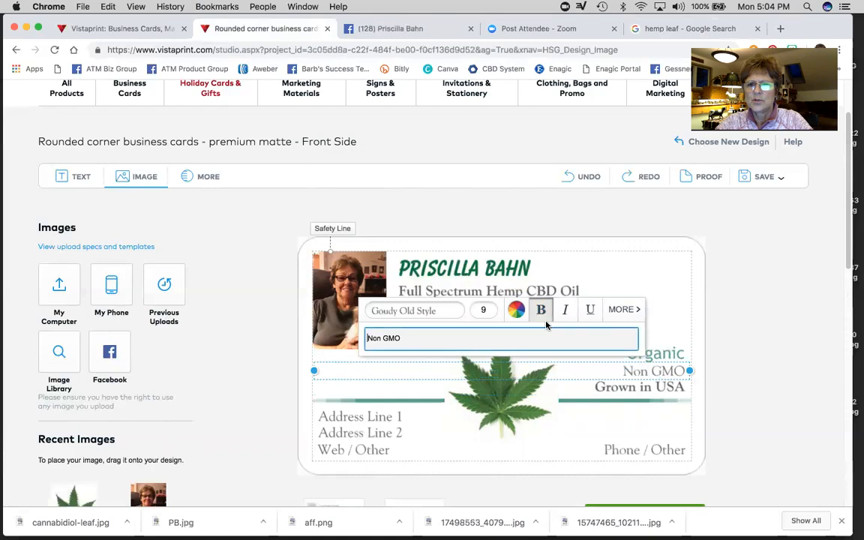
- Colour the Grown in USA line grey from the palette
{"action": "left_click", "coordinate": [630, 388]}
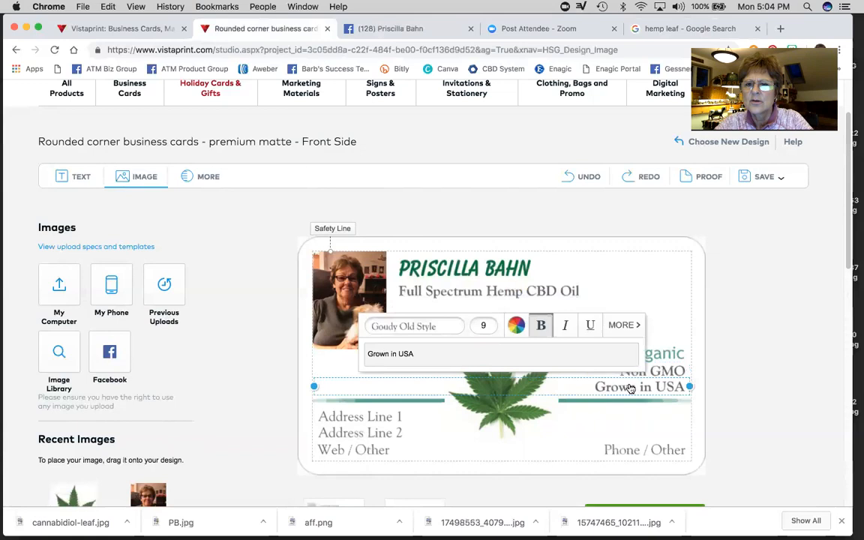
{"action": "left_click", "coordinate": [516, 326]}
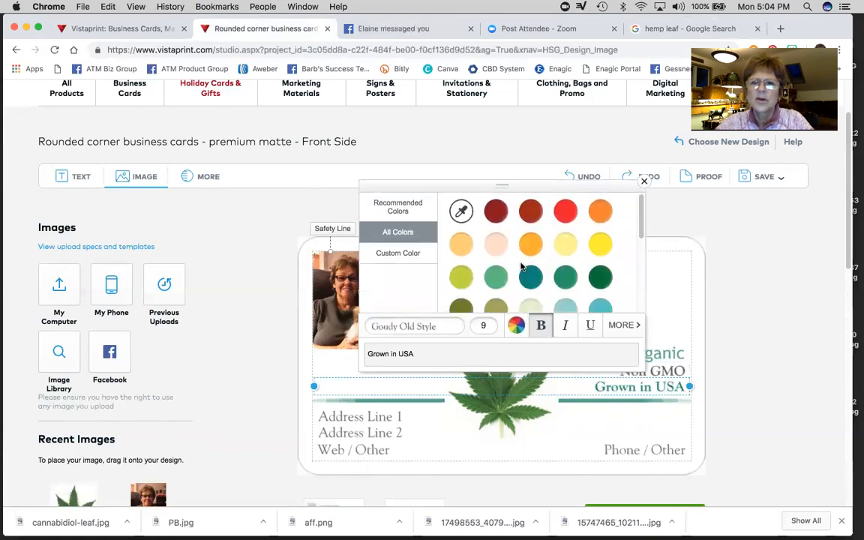
{"action": "scroll", "coordinate": [528, 269], "scroll_direction": "down", "scroll_amount": 2}
{"action": "scroll", "coordinate": [528, 269], "scroll_direction": "down", "scroll_amount": 3}
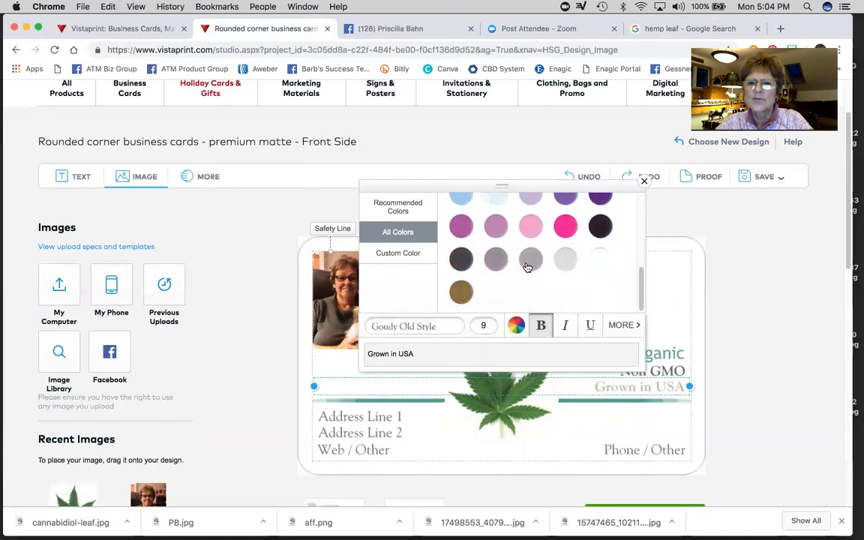
{"action": "left_click", "coordinate": [497, 259]}
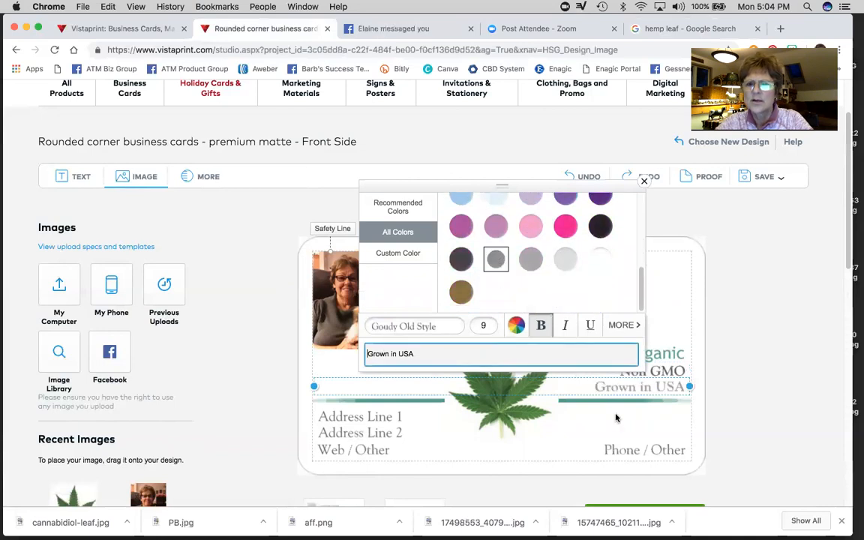
{"action": "left_click", "coordinate": [629, 386]}
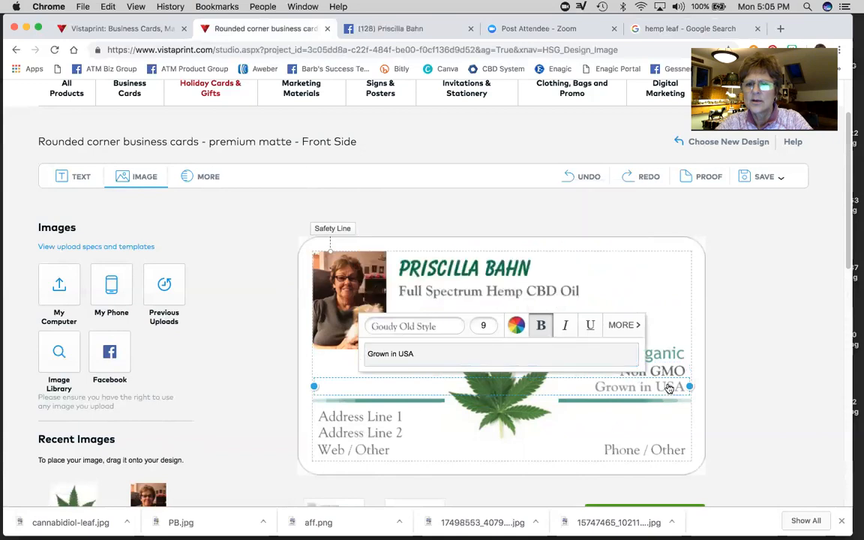
{"action": "left_click", "coordinate": [674, 312]}
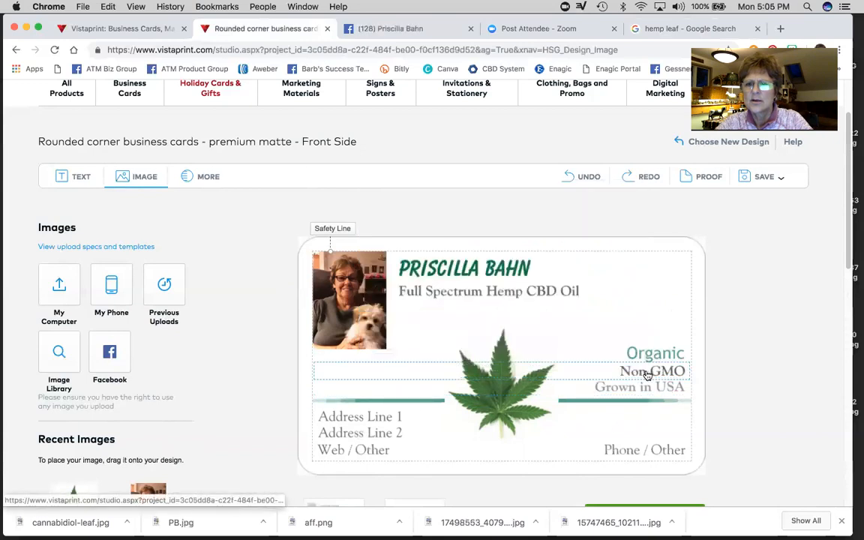
- Switch Grown in USA to a darker grey
{"action": "left_click", "coordinate": [647, 390]}
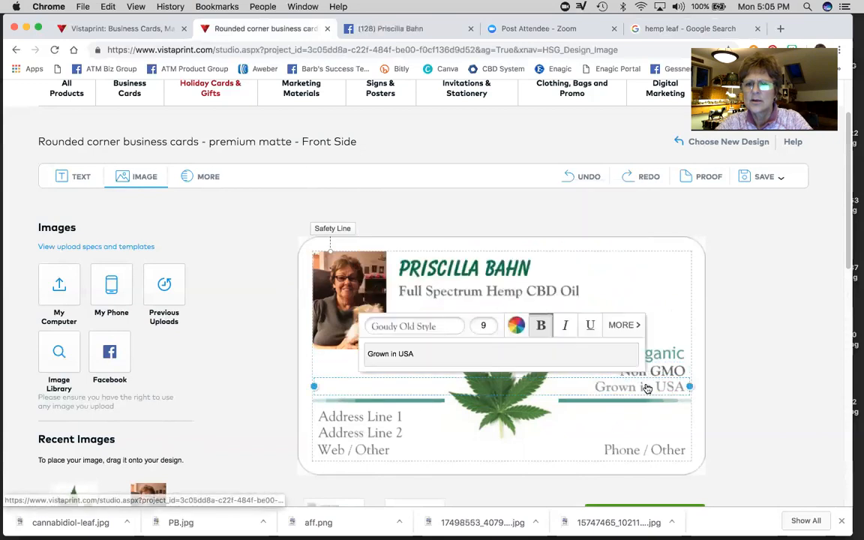
{"action": "left_click", "coordinate": [517, 326]}
{"action": "scroll", "coordinate": [543, 293], "scroll_direction": "down", "scroll_amount": 5}
{"action": "left_click", "coordinate": [495, 259]}
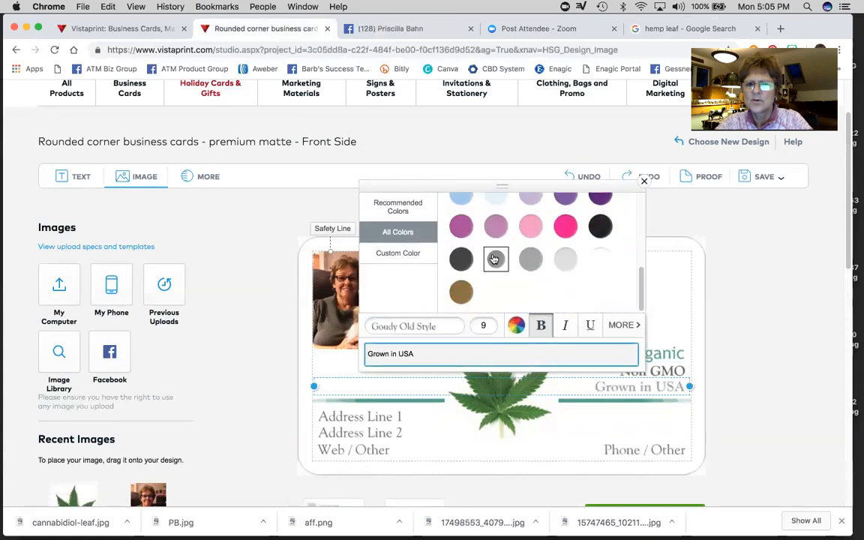
{"action": "left_click", "coordinate": [624, 389]}
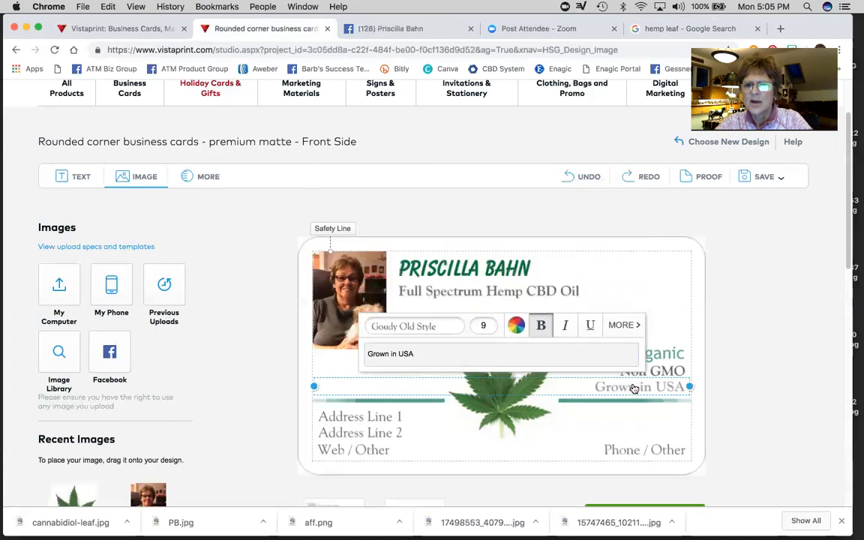
{"action": "left_click", "coordinate": [679, 371]}
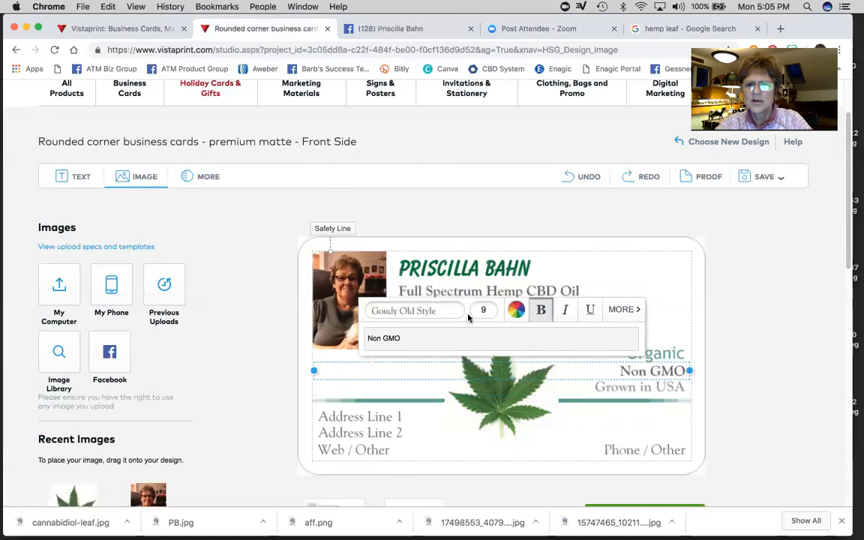
{"action": "left_click", "coordinate": [609, 385]}
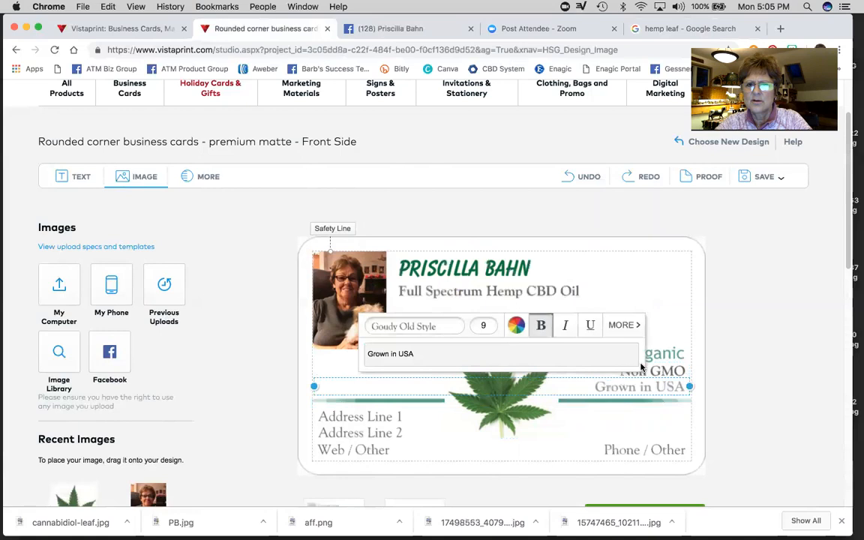
{"action": "left_click", "coordinate": [672, 353]}
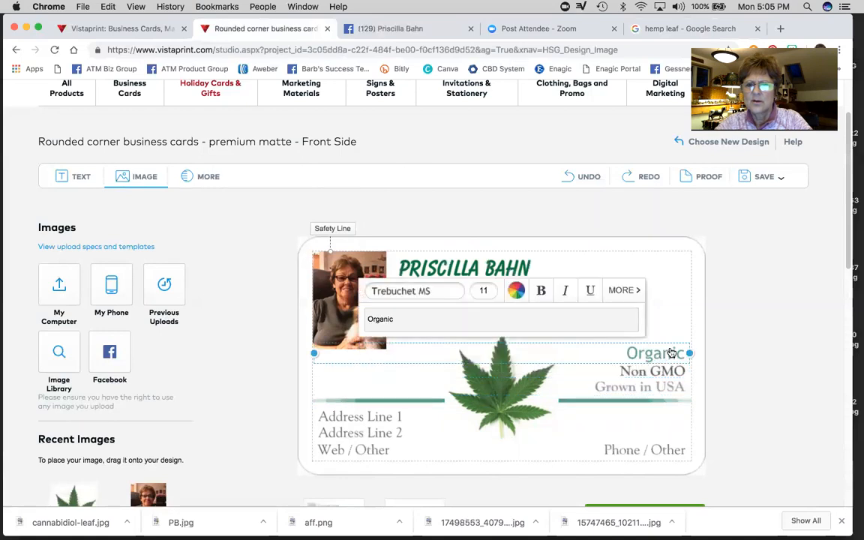
- Reduce the Organic line's font size from 11 to 9 points
{"action": "left_click", "coordinate": [487, 292]}
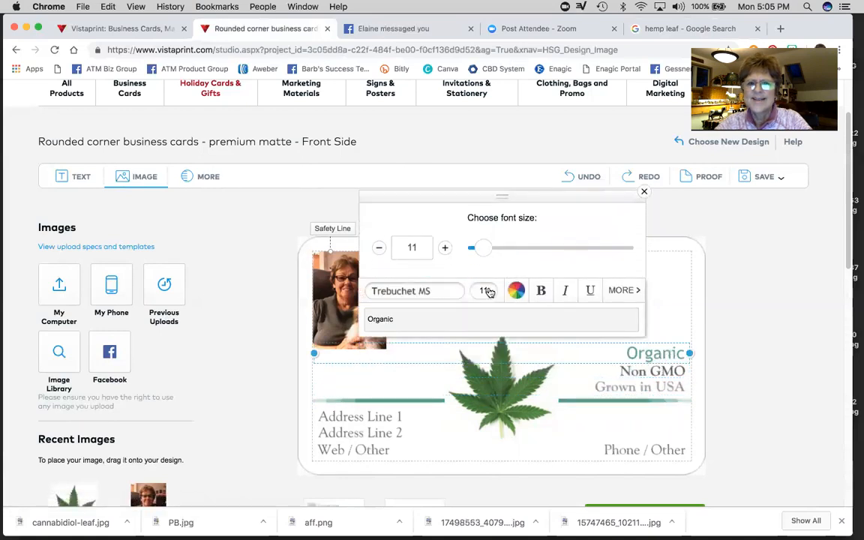
{"action": "left_click", "coordinate": [379, 250]}
{"action": "left_click", "coordinate": [379, 250]}
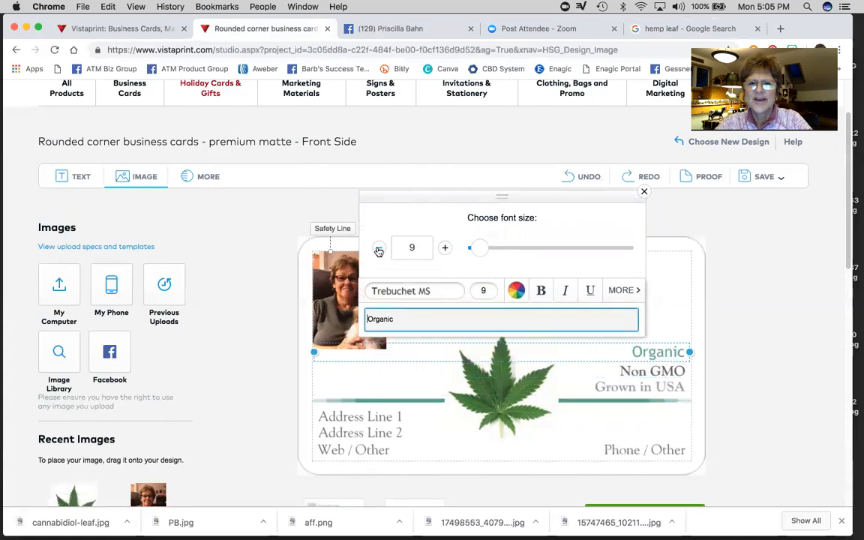
- Change the Organic line's font from Trebuchet MS to Goudy Old Style
{"action": "left_click", "coordinate": [433, 291]}
{"action": "scroll", "coordinate": [570, 249], "scroll_direction": "down", "scroll_amount": 1}
{"action": "scroll", "coordinate": [573, 252], "scroll_direction": "down", "scroll_amount": 8}
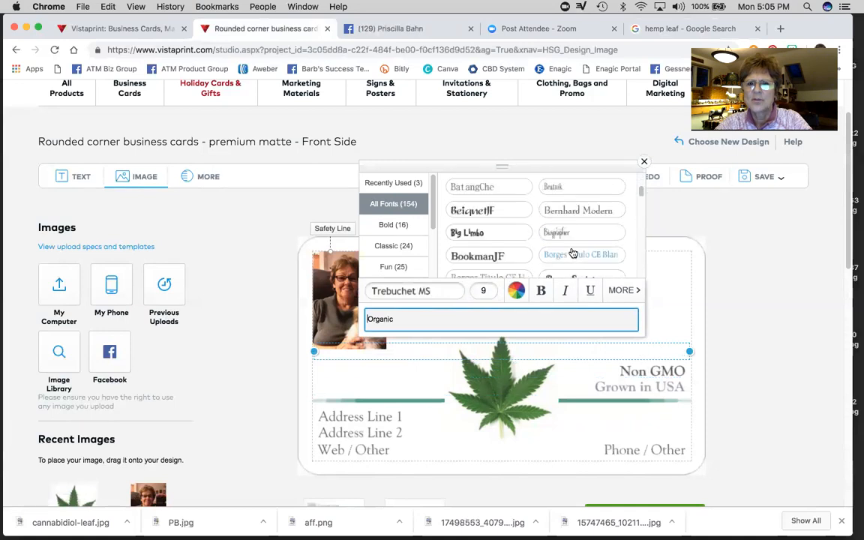
{"action": "scroll", "coordinate": [573, 253], "scroll_direction": "down", "scroll_amount": 10}
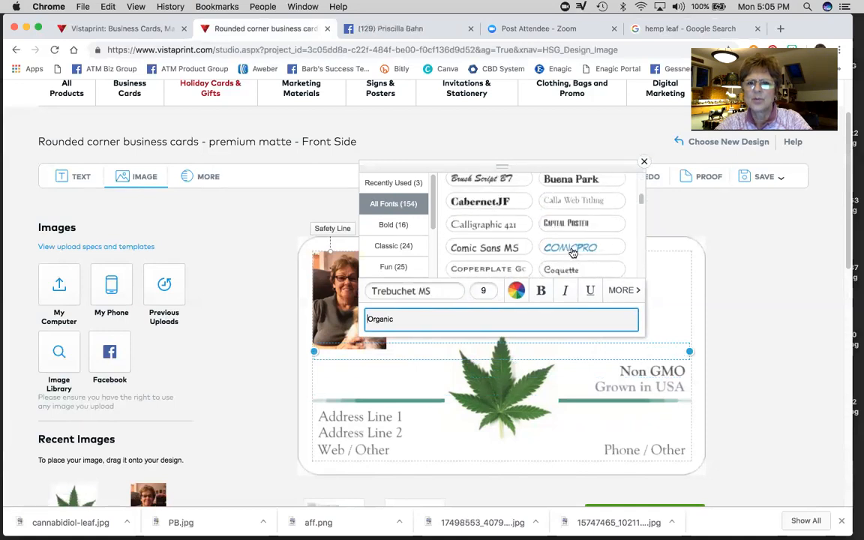
{"action": "scroll", "coordinate": [573, 253], "scroll_direction": "down", "scroll_amount": 8}
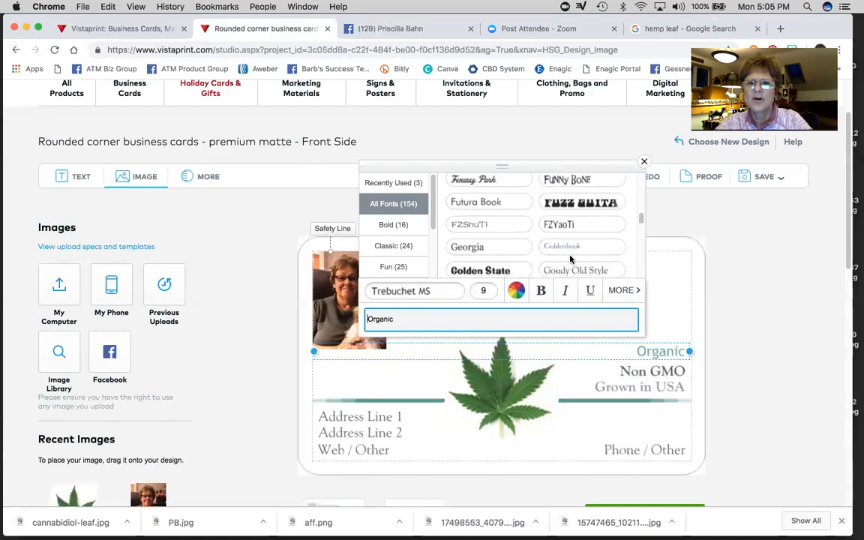
{"action": "scroll", "coordinate": [573, 257], "scroll_direction": "down", "scroll_amount": 1}
{"action": "left_click", "coordinate": [571, 260]}
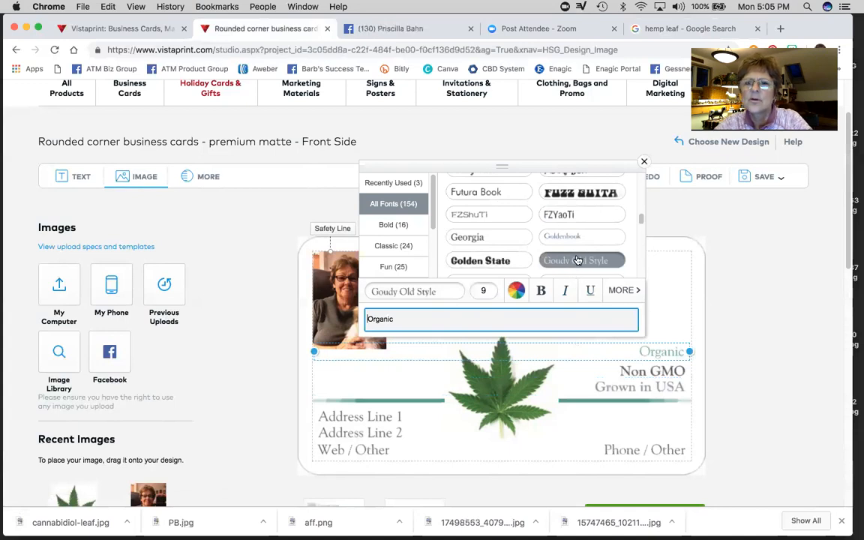
{"action": "left_click", "coordinate": [628, 353]}
{"action": "left_click", "coordinate": [677, 312]}
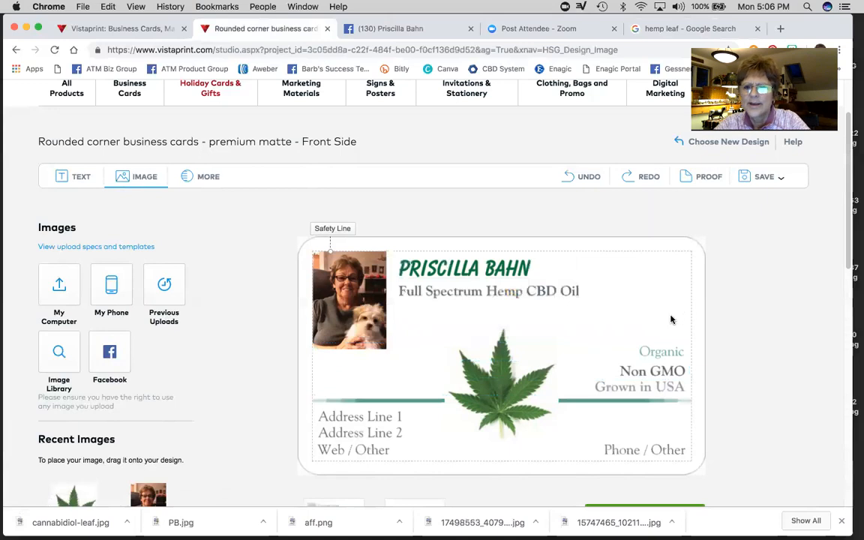
{"action": "left_click", "coordinate": [648, 353]}
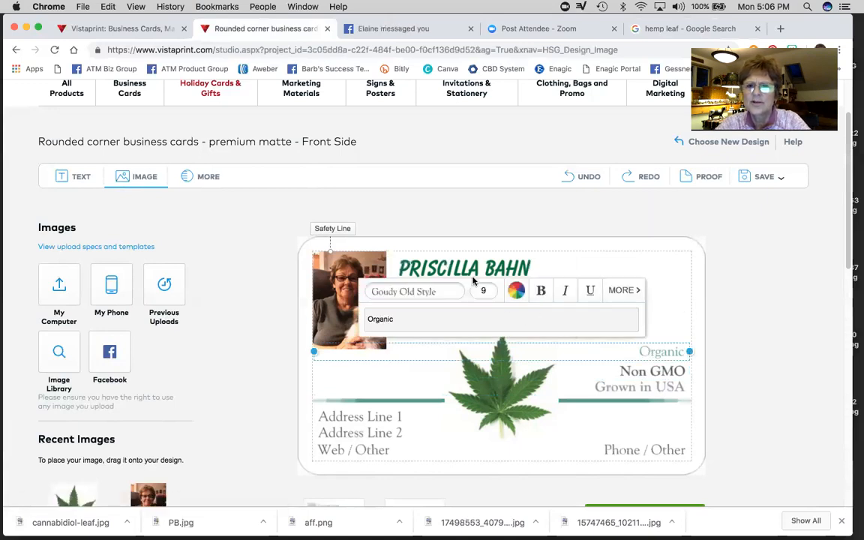
- Make the Organic line grey and bold
{"action": "left_click", "coordinate": [517, 291]}
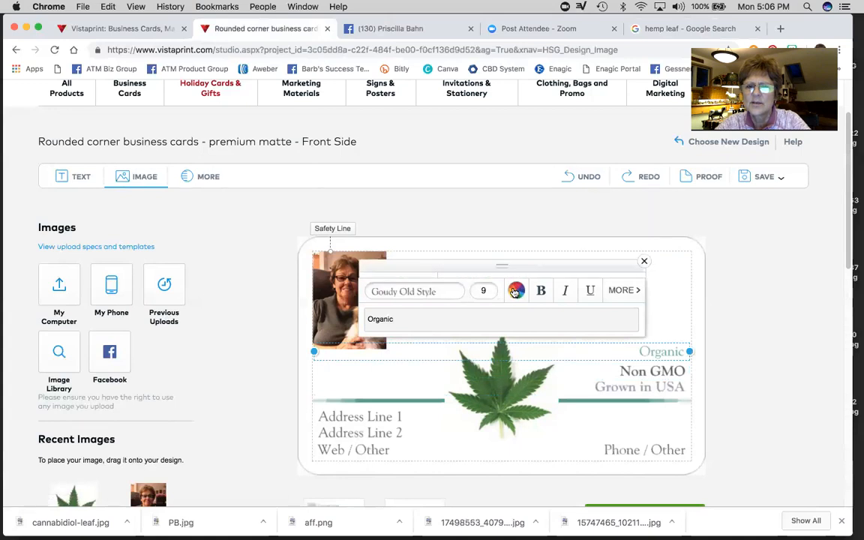
{"action": "scroll", "coordinate": [537, 235], "scroll_direction": "down", "scroll_amount": 5}
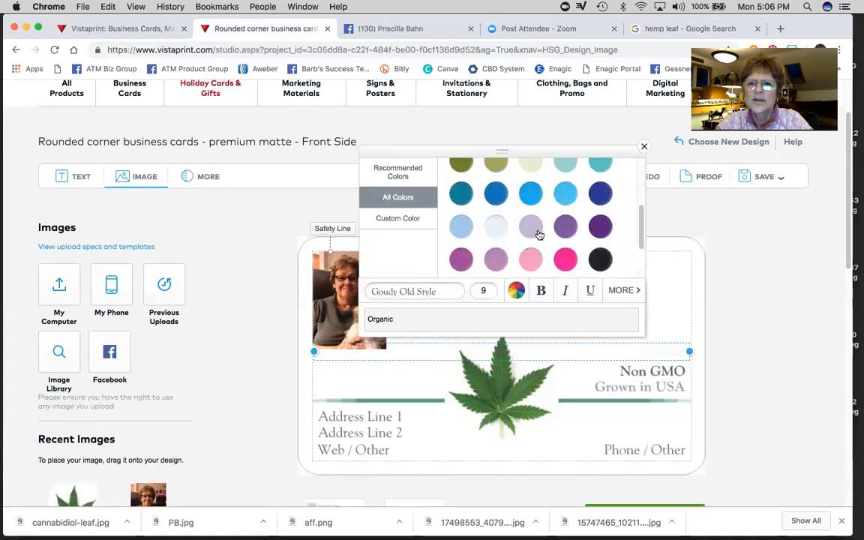
{"action": "left_click", "coordinate": [494, 222]}
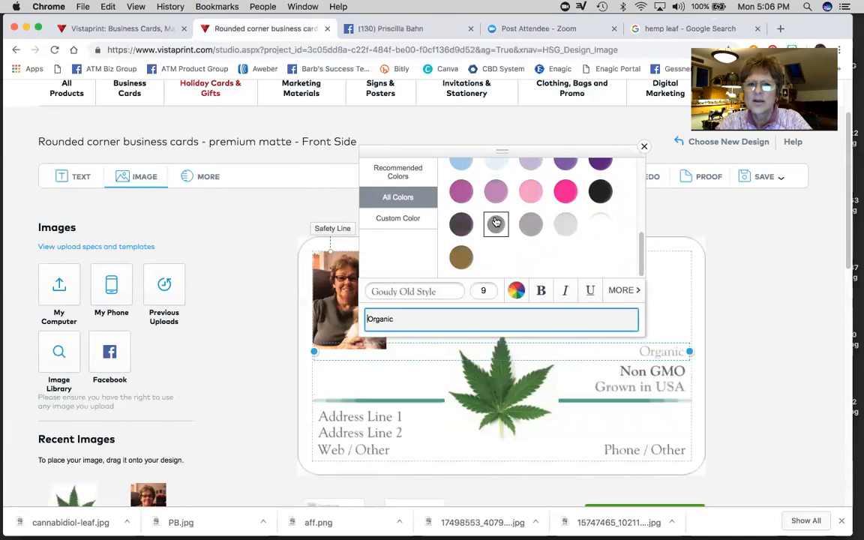
{"action": "left_click", "coordinate": [543, 291]}
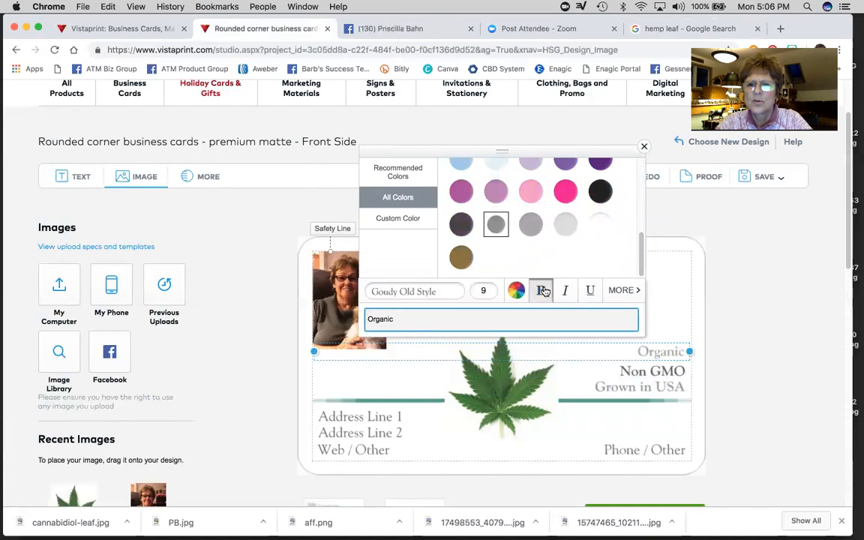
- Nudge the Non GMO line slightly upward on the card
{"action": "left_click", "coordinate": [644, 373]}
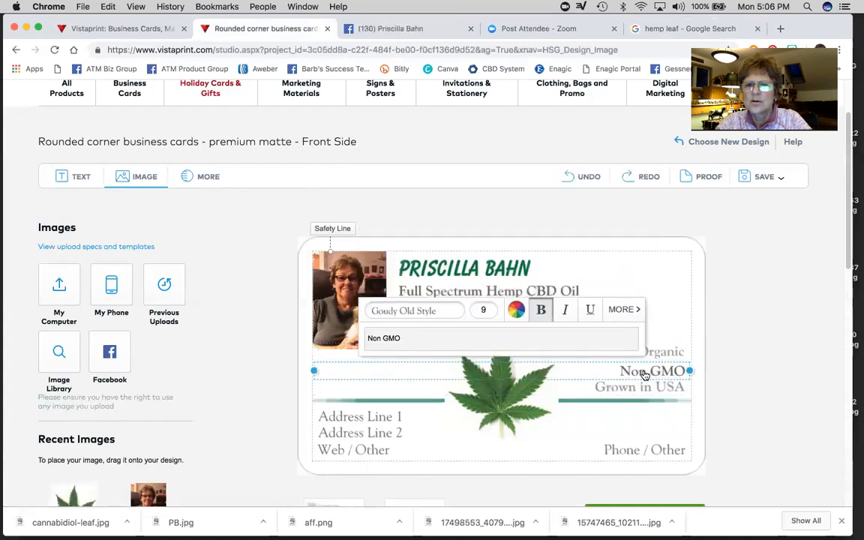
{"action": "left_click", "coordinate": [638, 386]}
{"action": "left_click", "coordinate": [671, 290]}
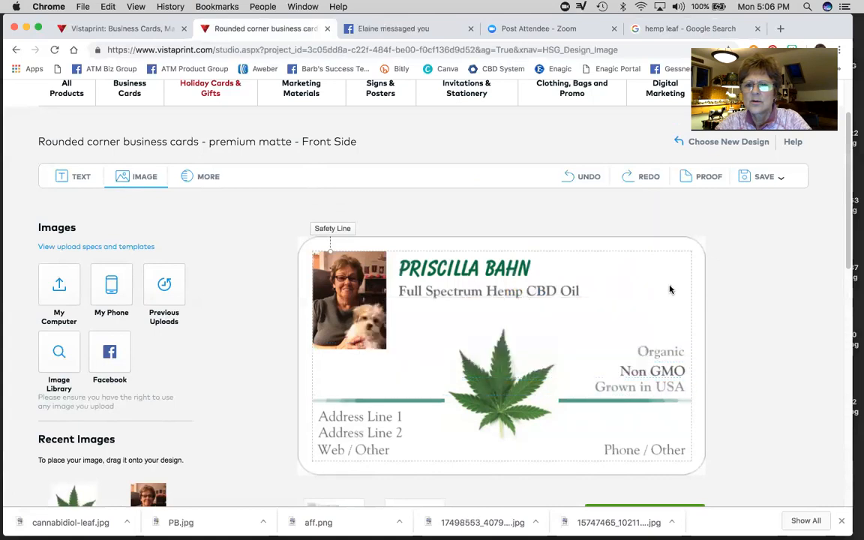
{"action": "left_click_drag", "start_coordinate": [640, 370], "coordinate": [644, 369]}
{"action": "left_click", "coordinate": [645, 371]}
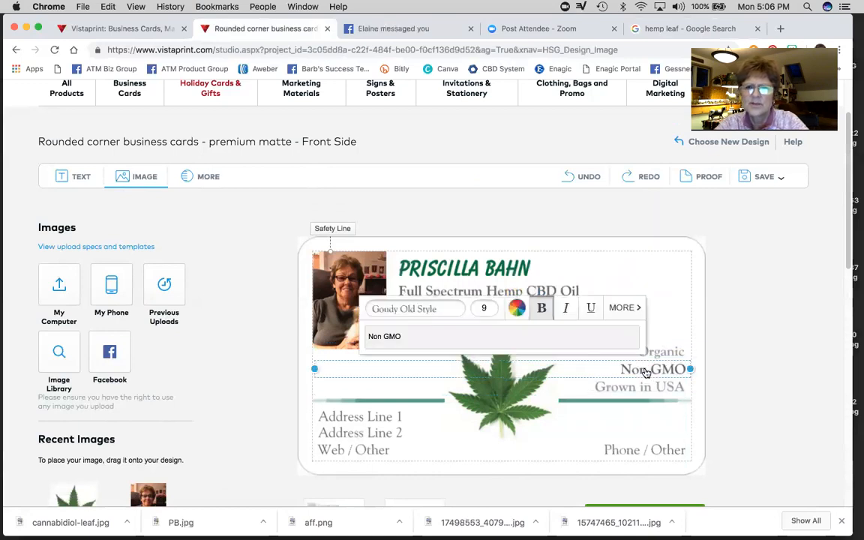
- Colour the Non GMO line dark charcoal
{"action": "left_click", "coordinate": [516, 308]}
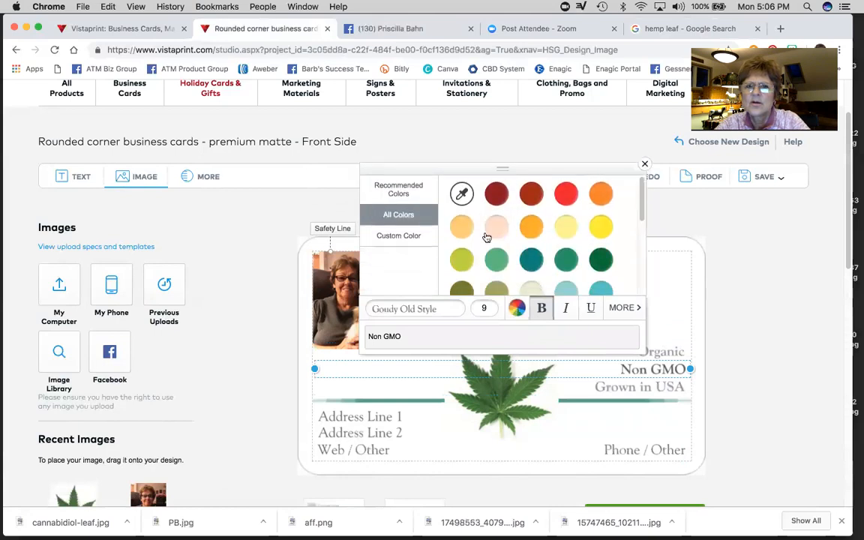
{"action": "scroll", "coordinate": [497, 256], "scroll_direction": "down", "scroll_amount": 10}
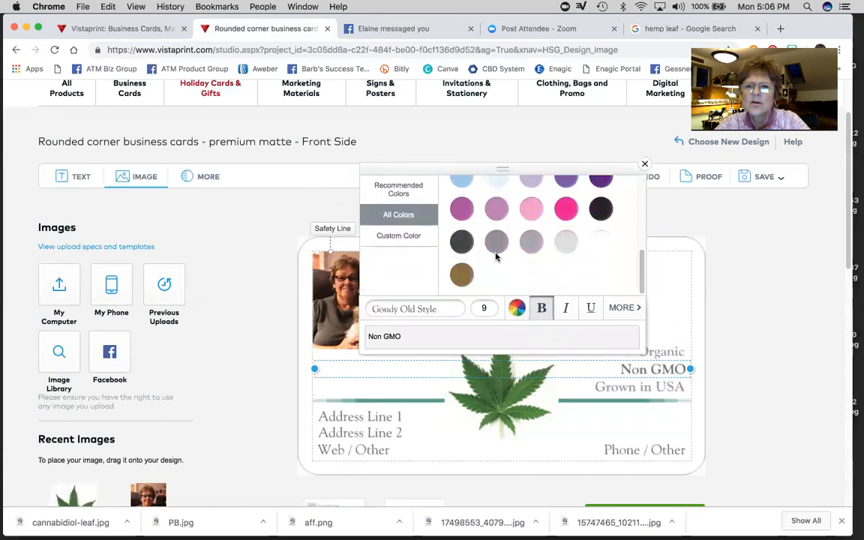
{"action": "left_click", "coordinate": [497, 241]}
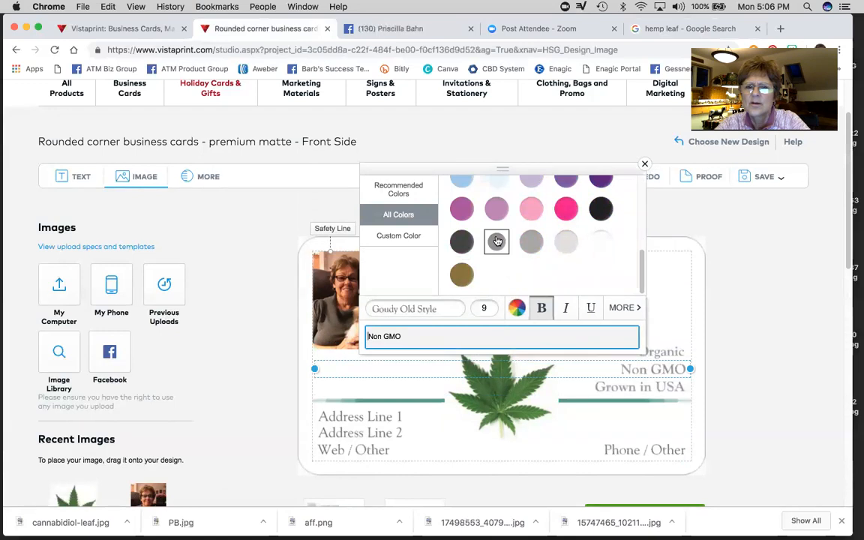
{"action": "left_click", "coordinate": [463, 241]}
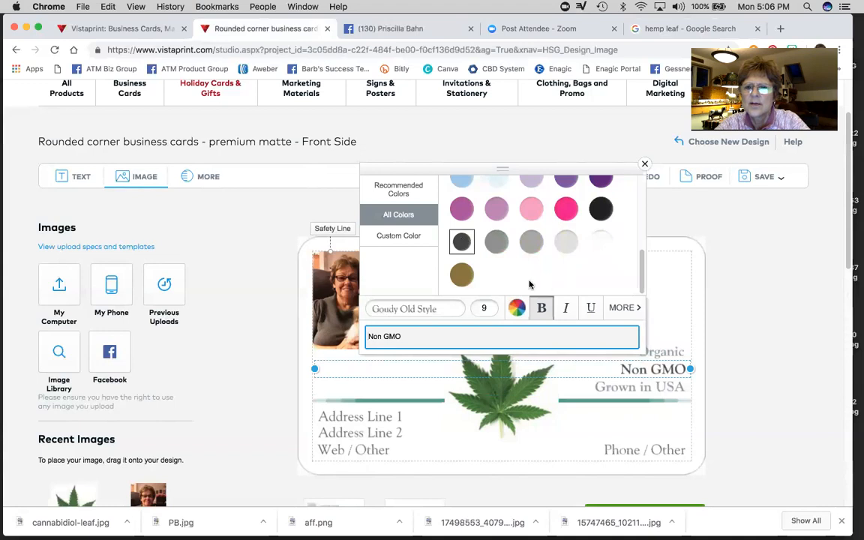
{"action": "left_click", "coordinate": [670, 302]}
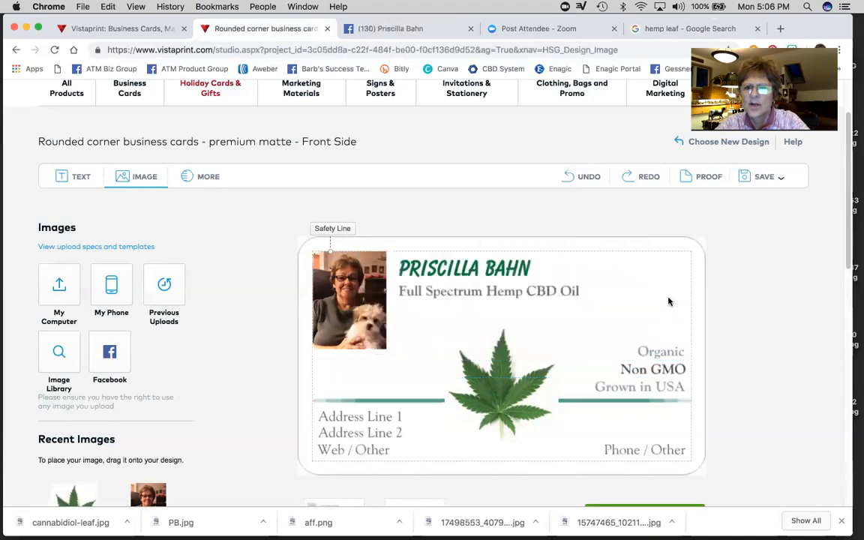
- Colour the Organic line dark charcoal grey
{"action": "left_click", "coordinate": [661, 352]}
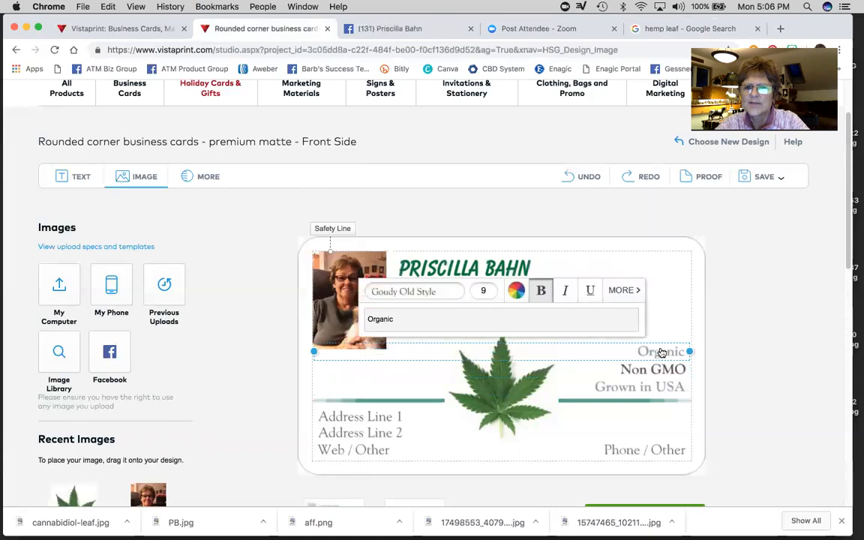
{"action": "left_click", "coordinate": [516, 290]}
{"action": "left_click", "coordinate": [398, 197]}
{"action": "scroll", "coordinate": [503, 257], "scroll_direction": "down", "scroll_amount": 5}
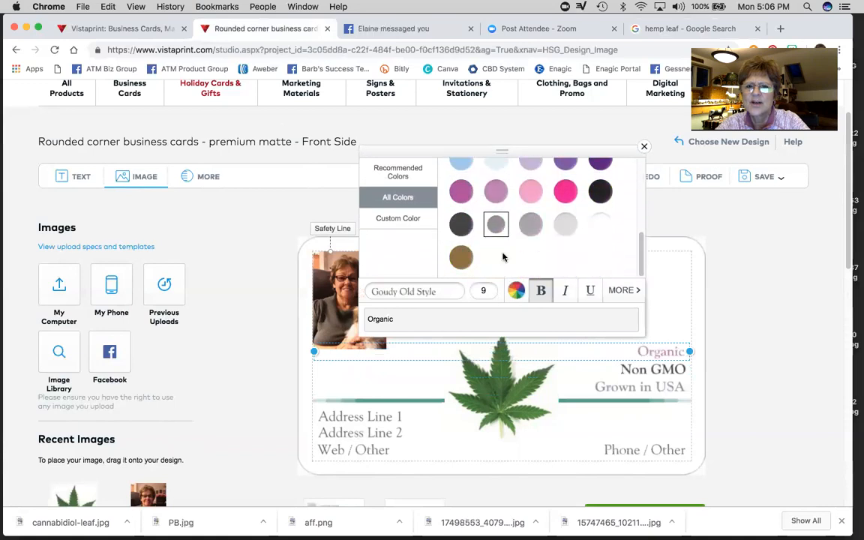
{"action": "left_click", "coordinate": [461, 226]}
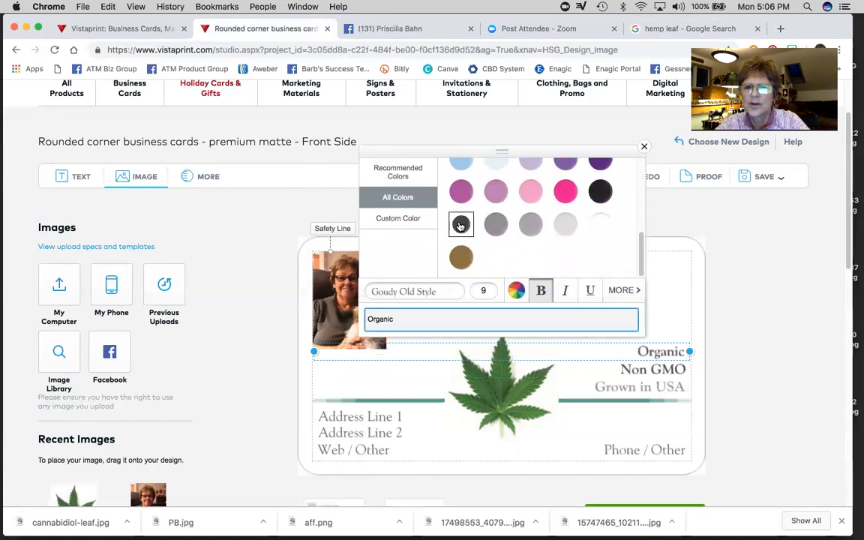
- Colour Grown in USA dark charcoal and check all three lines match
{"action": "left_click", "coordinate": [644, 389]}
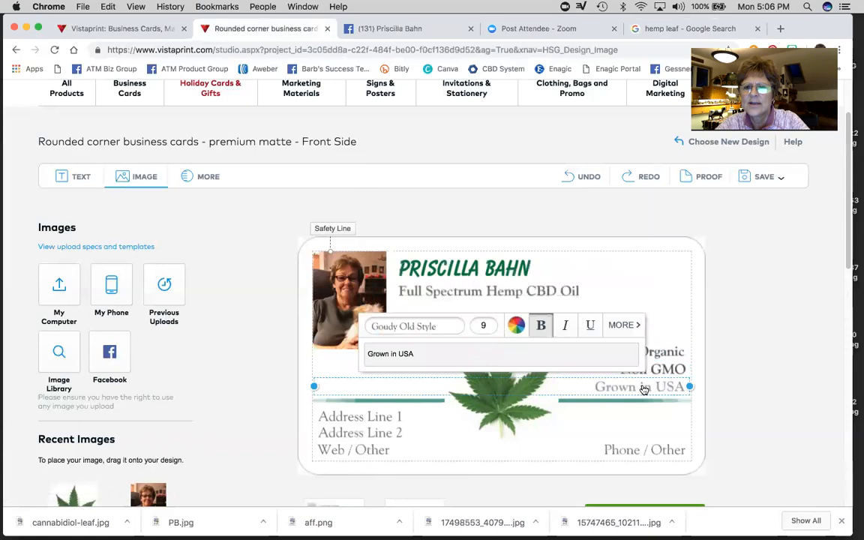
{"action": "left_click", "coordinate": [516, 324]}
{"action": "scroll", "coordinate": [495, 270], "scroll_direction": "down", "scroll_amount": 5}
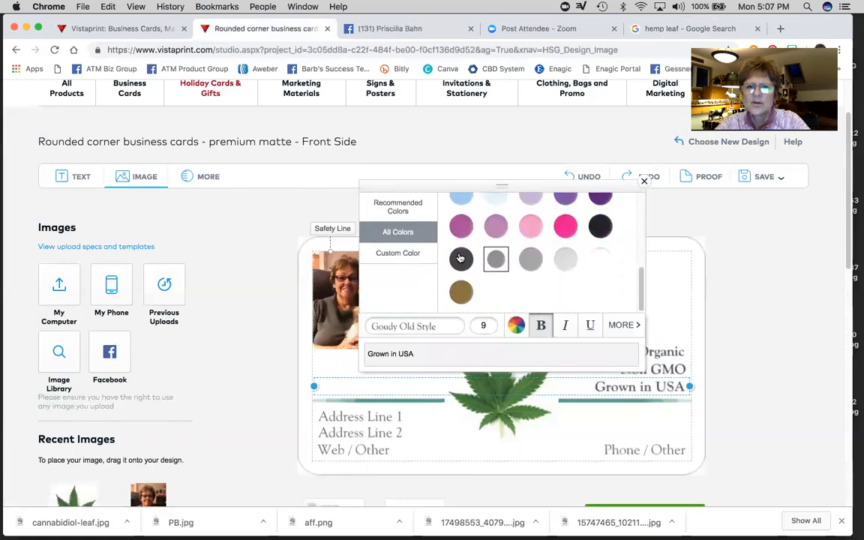
{"action": "left_click", "coordinate": [461, 258]}
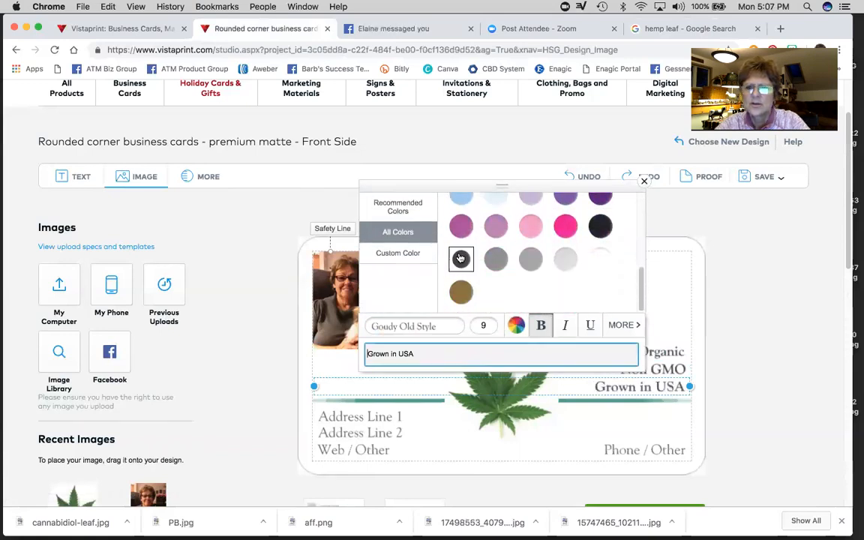
{"action": "left_click", "coordinate": [637, 419]}
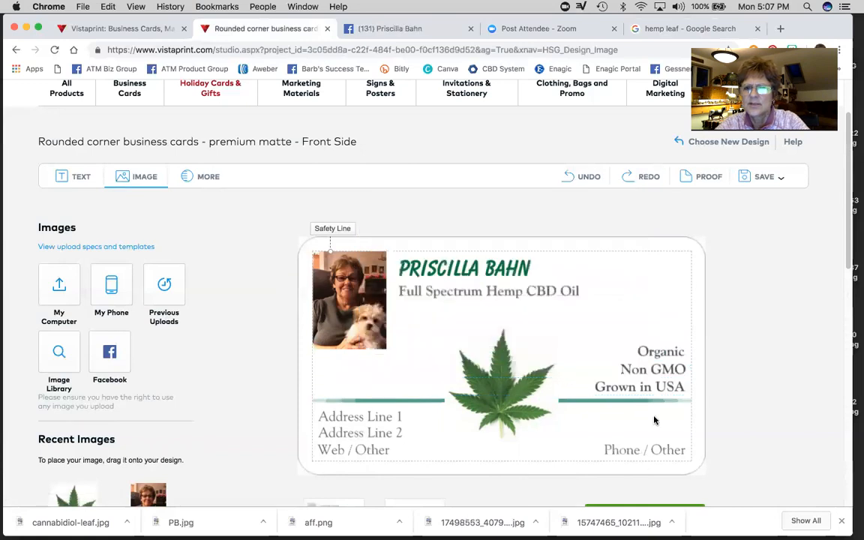
{"action": "left_click", "coordinate": [660, 352]}
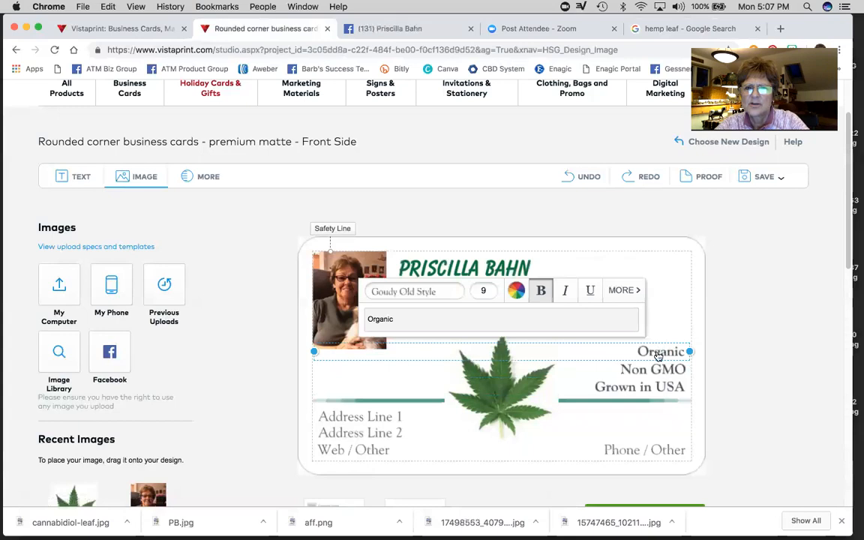
{"action": "left_click", "coordinate": [654, 370]}
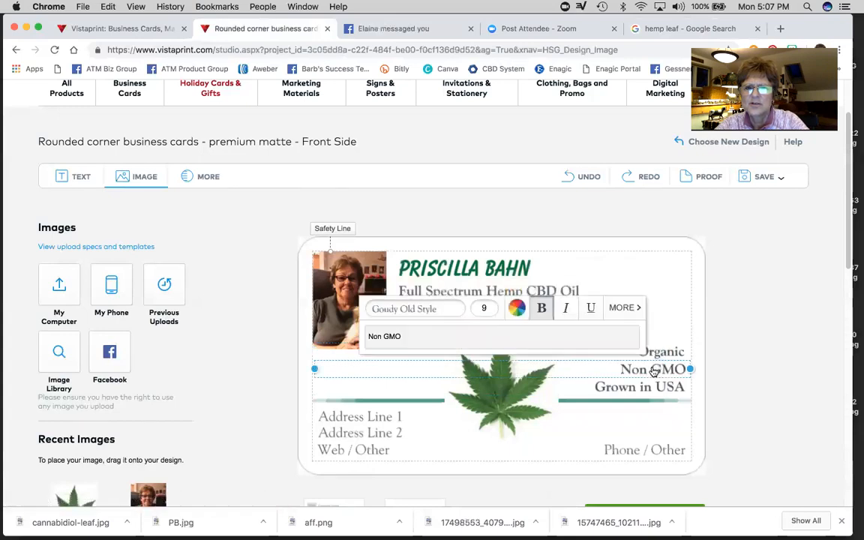
{"action": "left_click", "coordinate": [659, 388]}
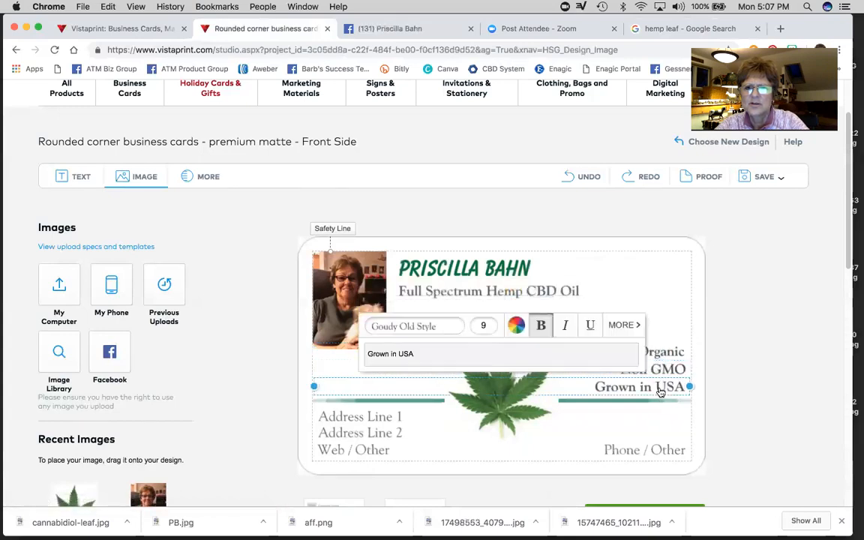
{"action": "left_click", "coordinate": [673, 302]}
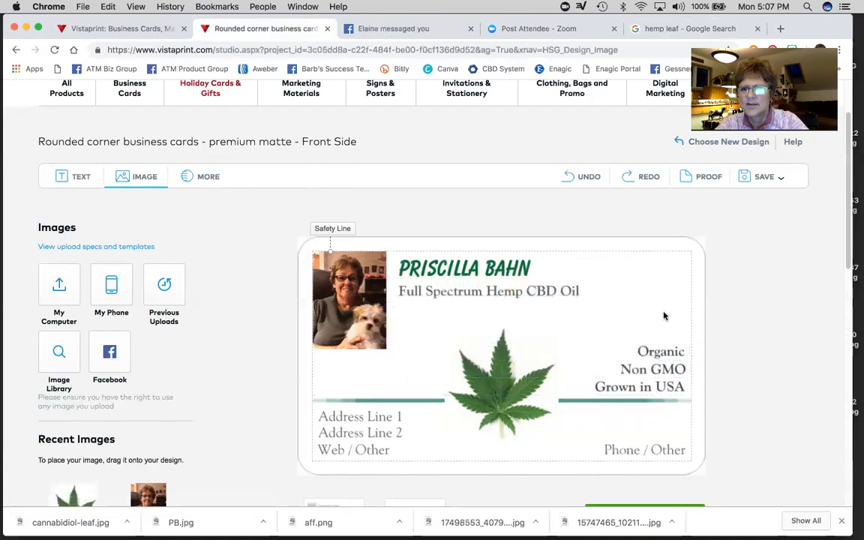
- Replace the Phone / Other placeholder with the owner's phone number in bold
{"action": "scroll", "coordinate": [619, 417], "scroll_direction": "down", "scroll_amount": 1}
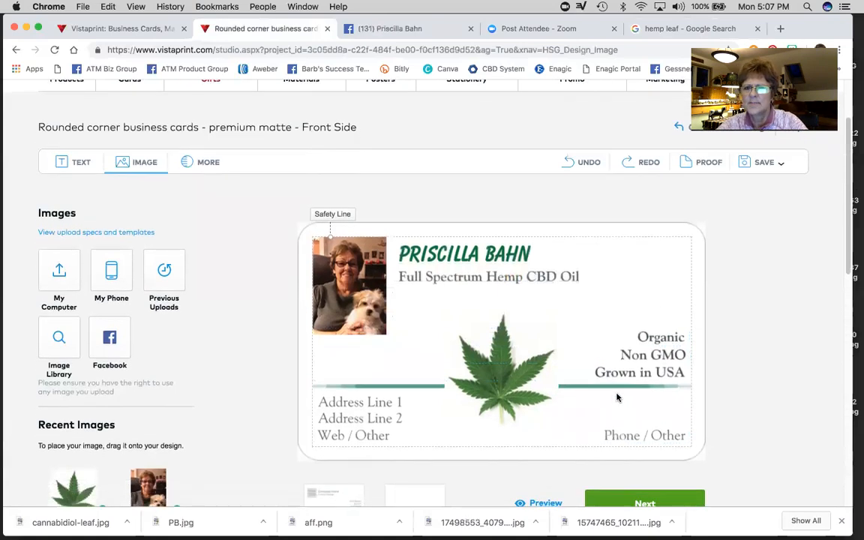
{"action": "scroll", "coordinate": [600, 399], "scroll_direction": "down", "scroll_amount": 1}
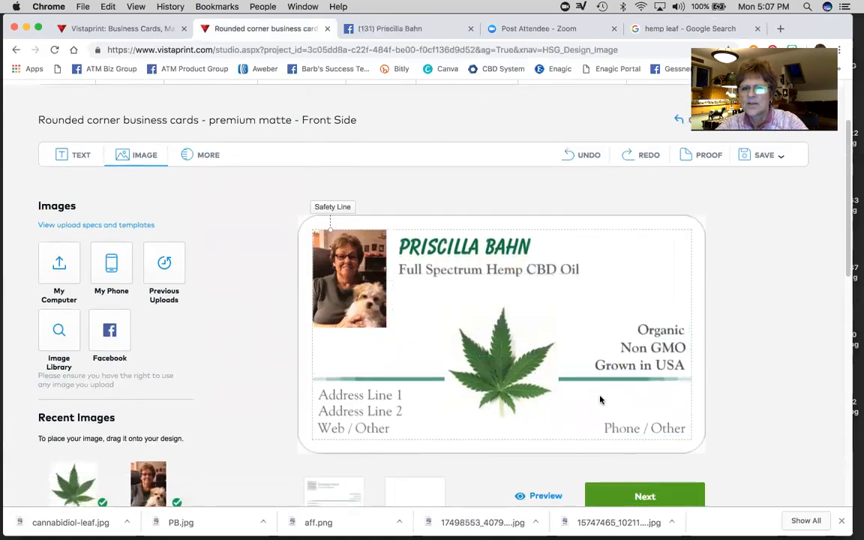
{"action": "scroll", "coordinate": [600, 400], "scroll_direction": "down", "scroll_amount": 1}
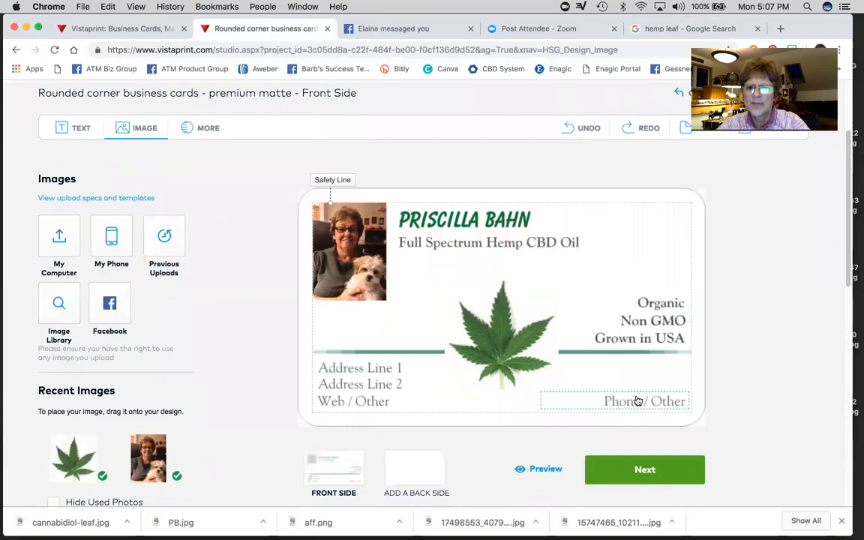
{"action": "left_click", "coordinate": [637, 402]}
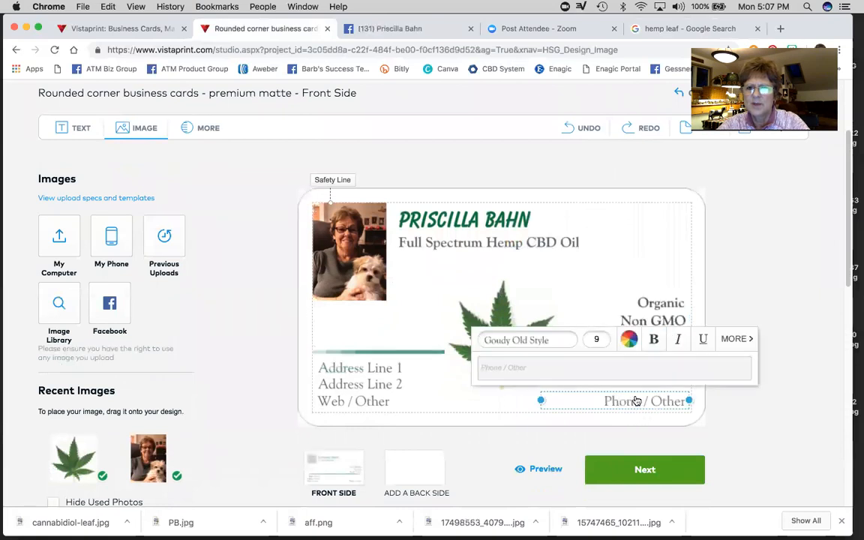
{"action": "left_click", "coordinate": [530, 366]}
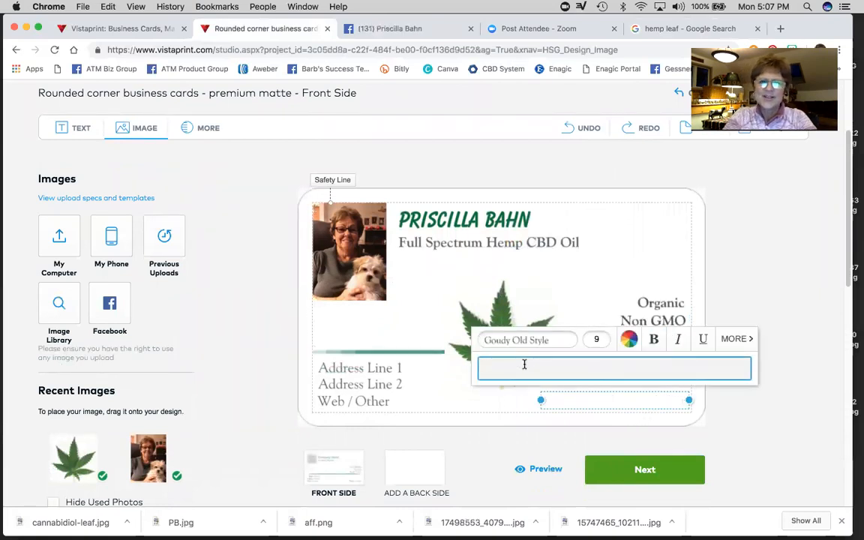
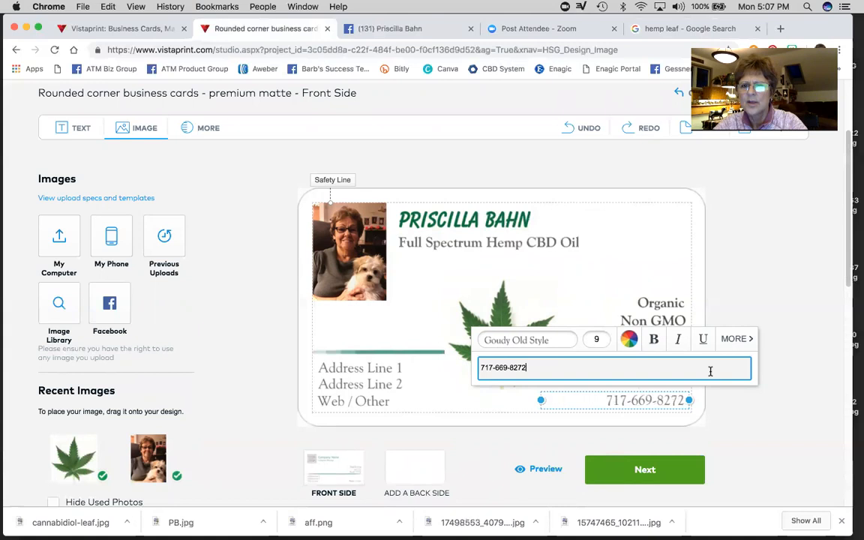
{"action": "left_click", "coordinate": [654, 339]}
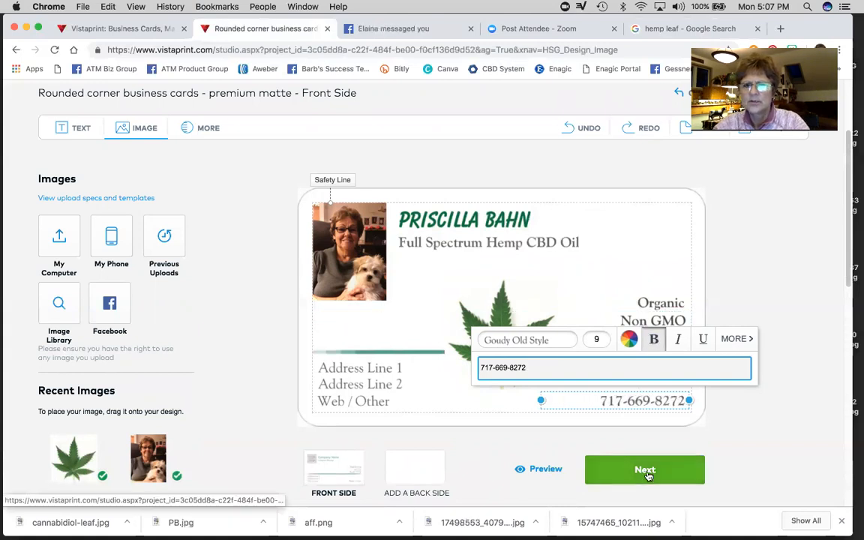
{"action": "left_click", "coordinate": [643, 252]}
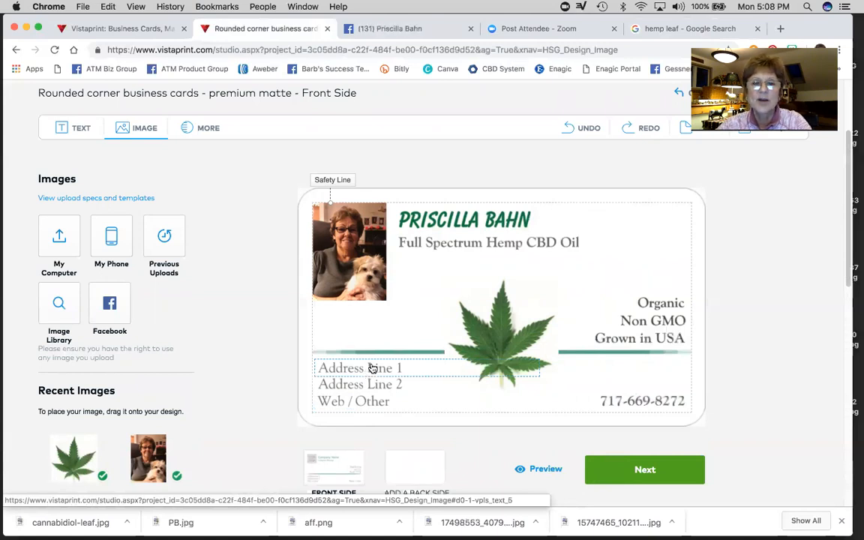
{"action": "left_click", "coordinate": [372, 367]}
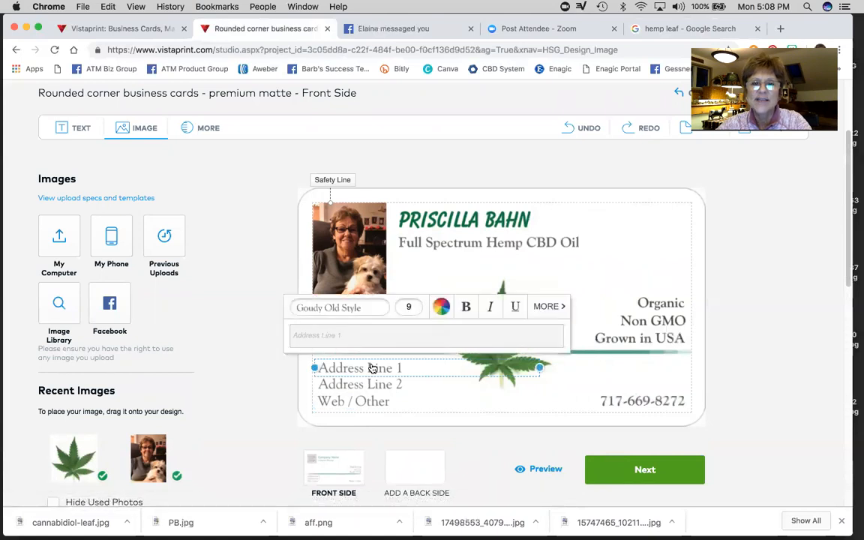
- Delete the Address Line 1 and Address Line 2 placeholders from the card front
{"action": "left_click", "coordinate": [548, 306]}
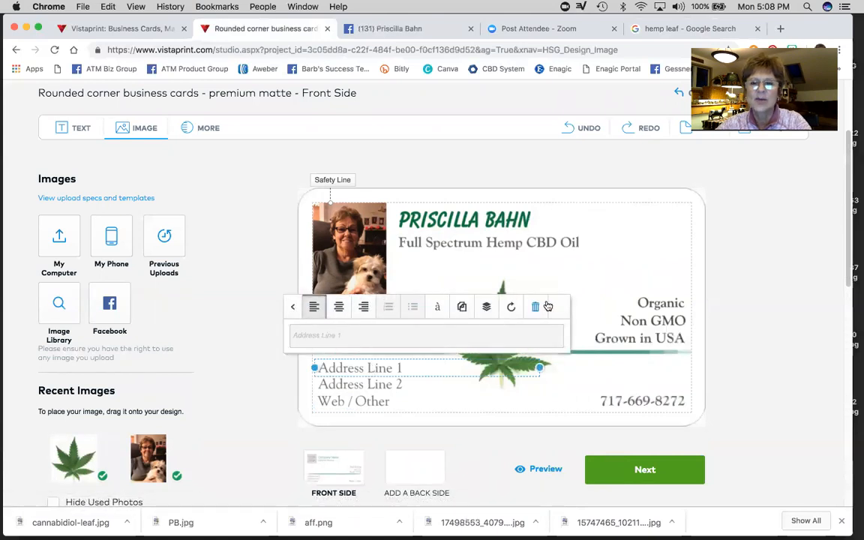
{"action": "left_click", "coordinate": [536, 306]}
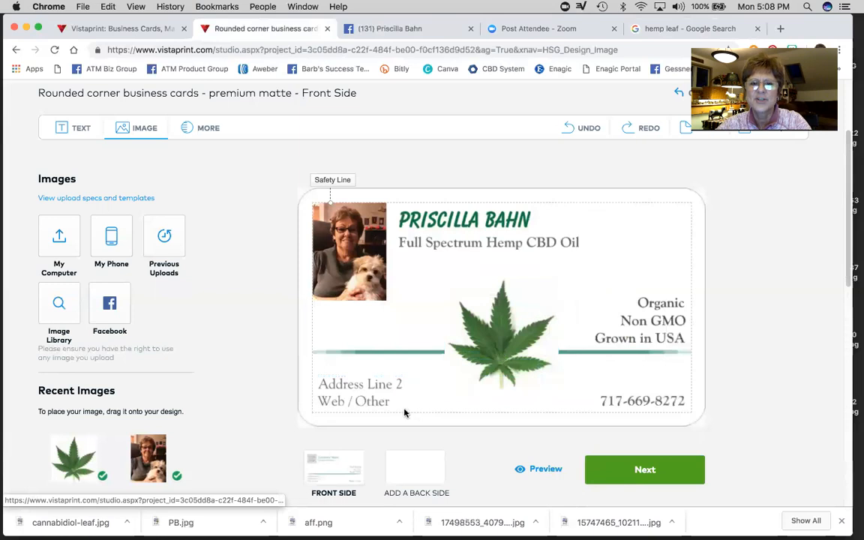
{"action": "left_click", "coordinate": [388, 384]}
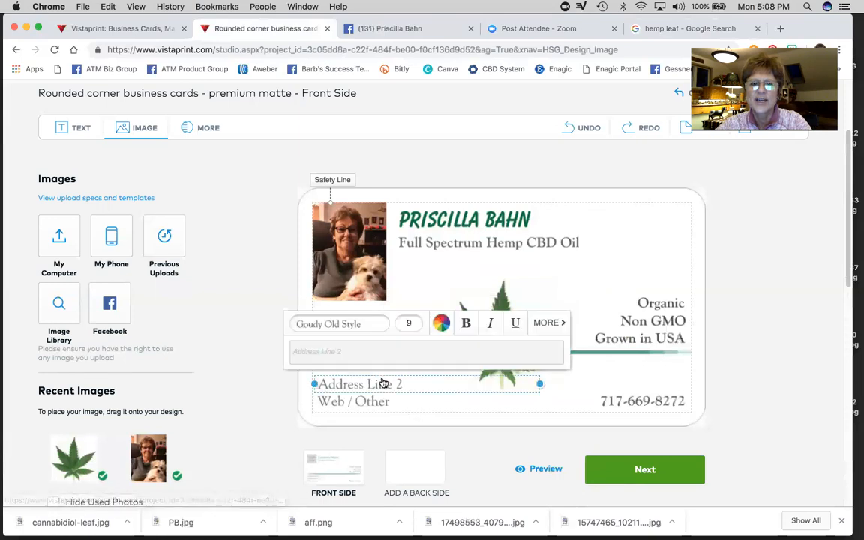
{"action": "left_click", "coordinate": [550, 323]}
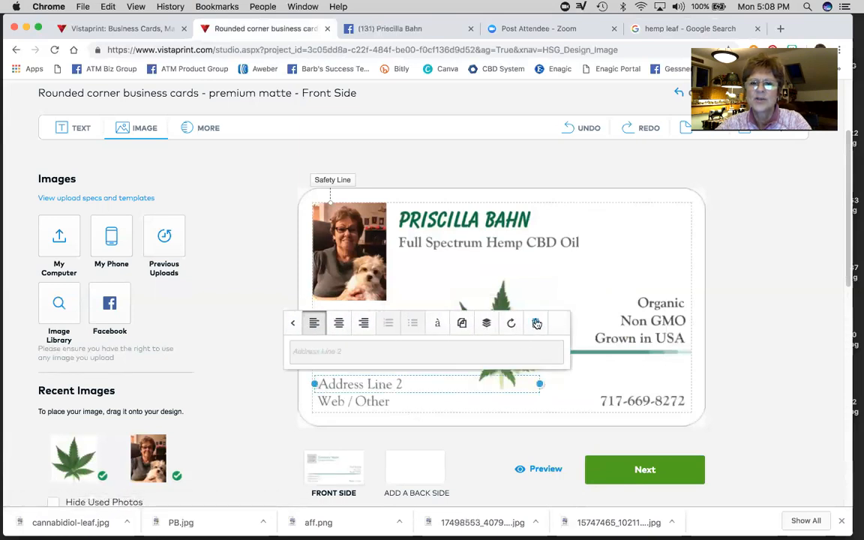
{"action": "left_click", "coordinate": [536, 323]}
{"action": "left_click", "coordinate": [352, 400]}
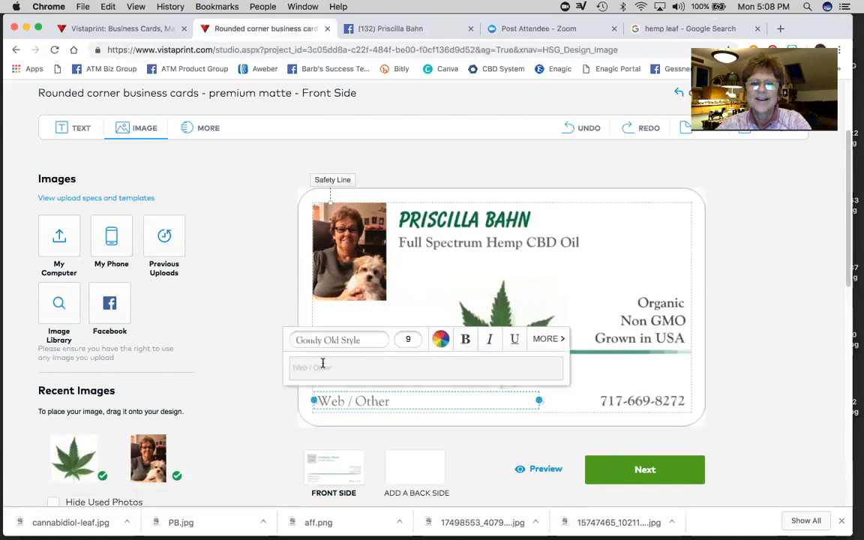
{"action": "left_click", "coordinate": [323, 363]}
{"action": "type", "text": "www.get"}
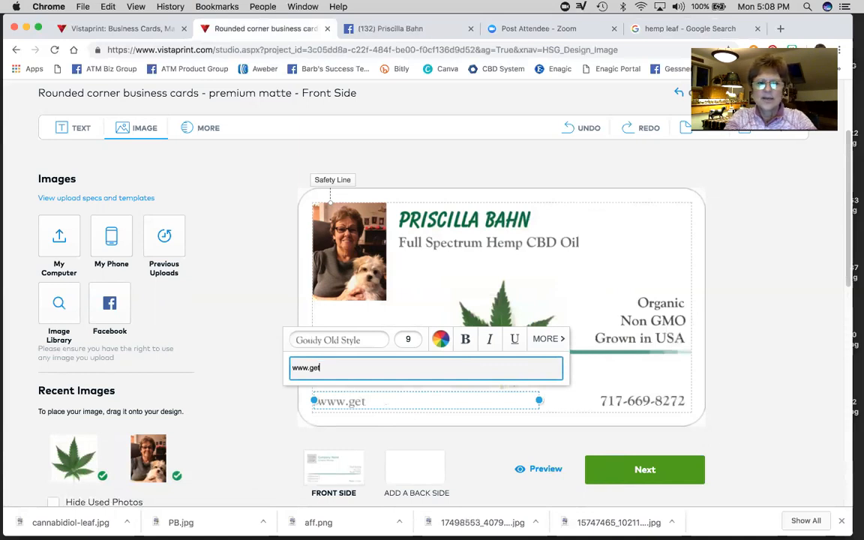
{"action": "type", "text": "yourcbd"}
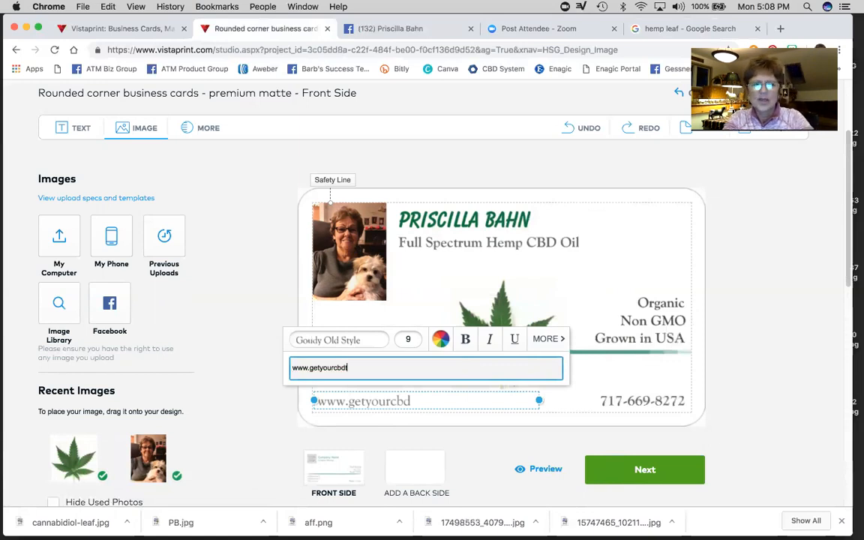
{"action": "type", "text": "today.com"}
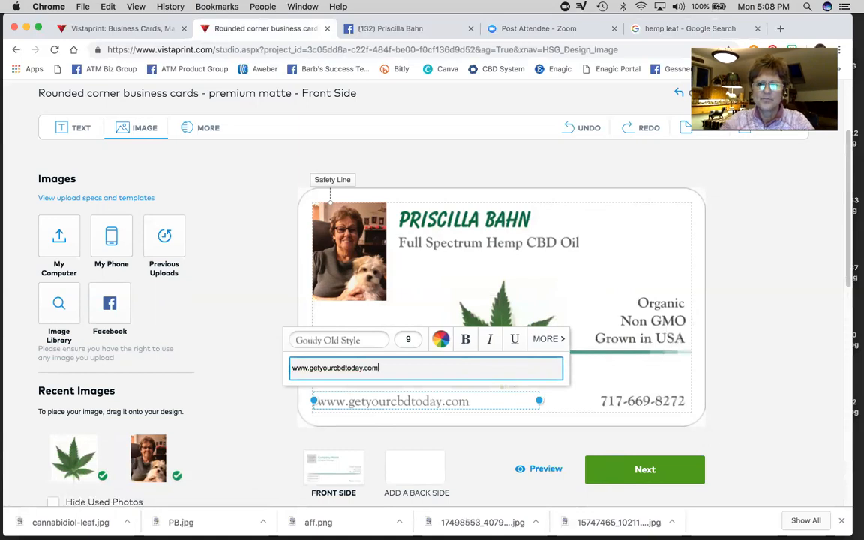
{"action": "left_click", "coordinate": [572, 403]}
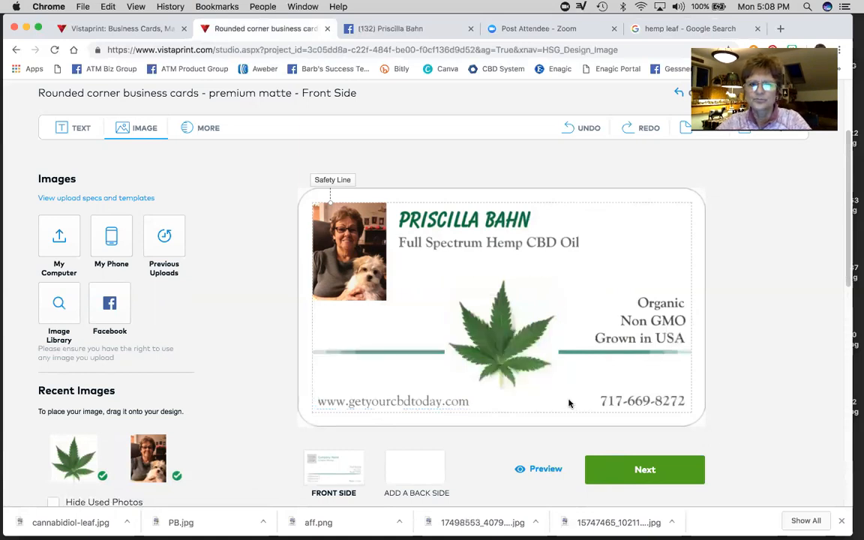
- Colour the web address dark grey from the All Colors palette
{"action": "left_click", "coordinate": [420, 401]}
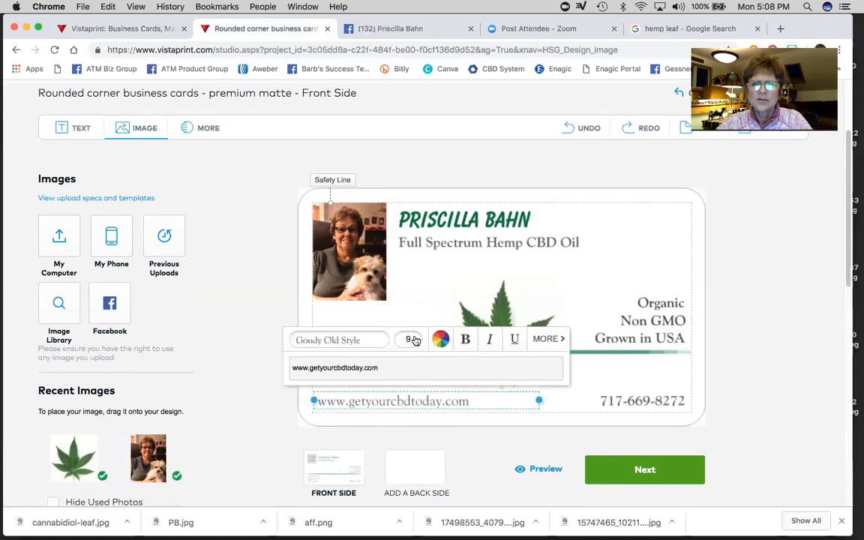
{"action": "left_click", "coordinate": [648, 402]}
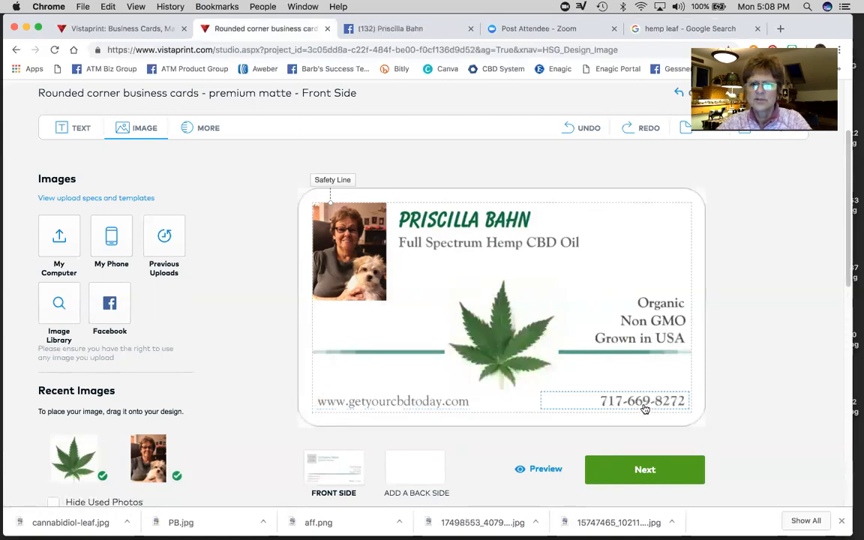
{"action": "left_click", "coordinate": [645, 401]}
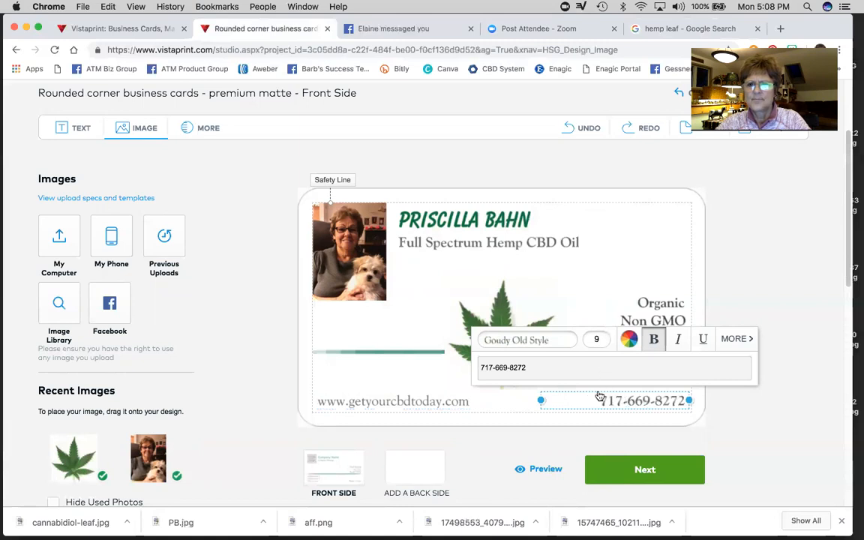
{"action": "left_click", "coordinate": [420, 403]}
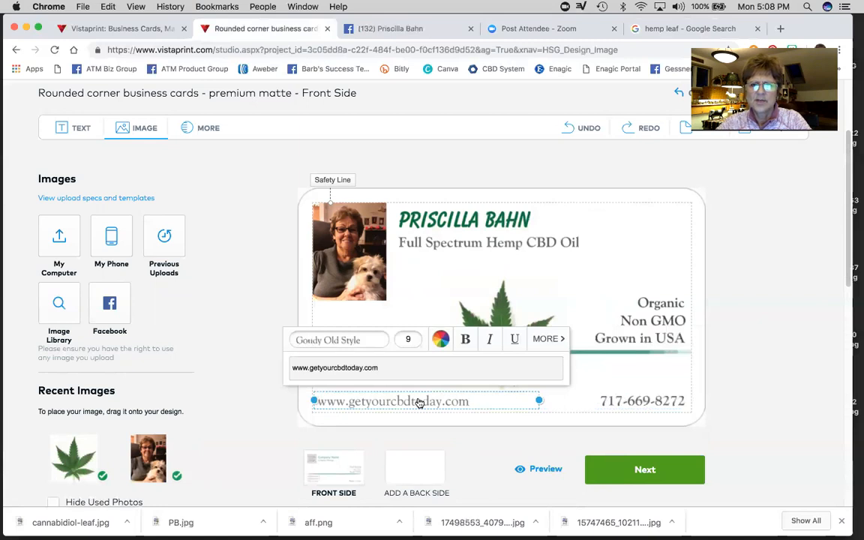
{"action": "left_click", "coordinate": [440, 339]}
{"action": "scroll", "coordinate": [431, 305], "scroll_direction": "down", "scroll_amount": 2}
{"action": "scroll", "coordinate": [429, 303], "scroll_direction": "down", "scroll_amount": 5}
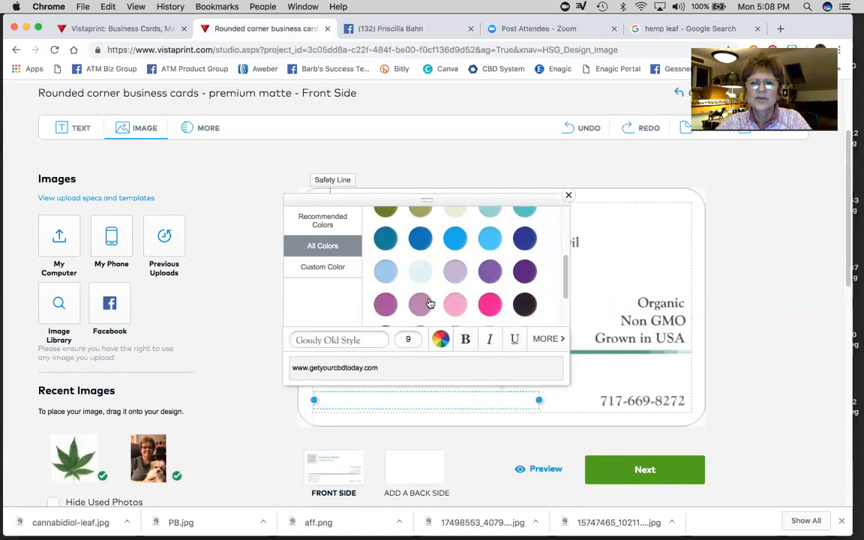
{"action": "left_click", "coordinate": [385, 273]}
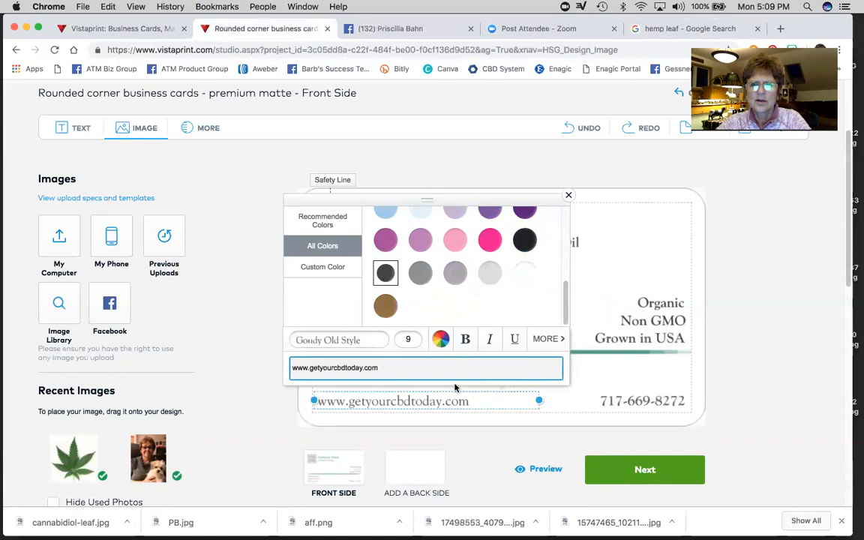
{"action": "left_click", "coordinate": [645, 381]}
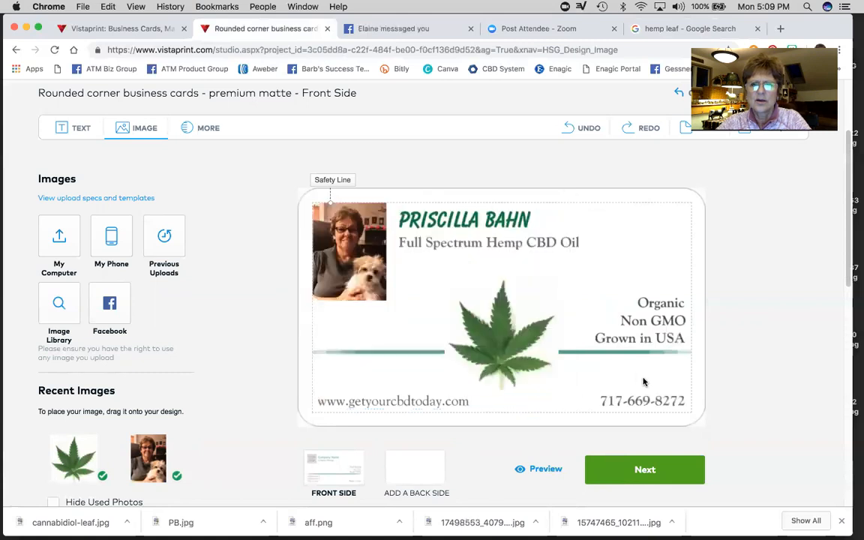
- Reapply the dark grey colour to the web address to confirm it
{"action": "left_click", "coordinate": [429, 402]}
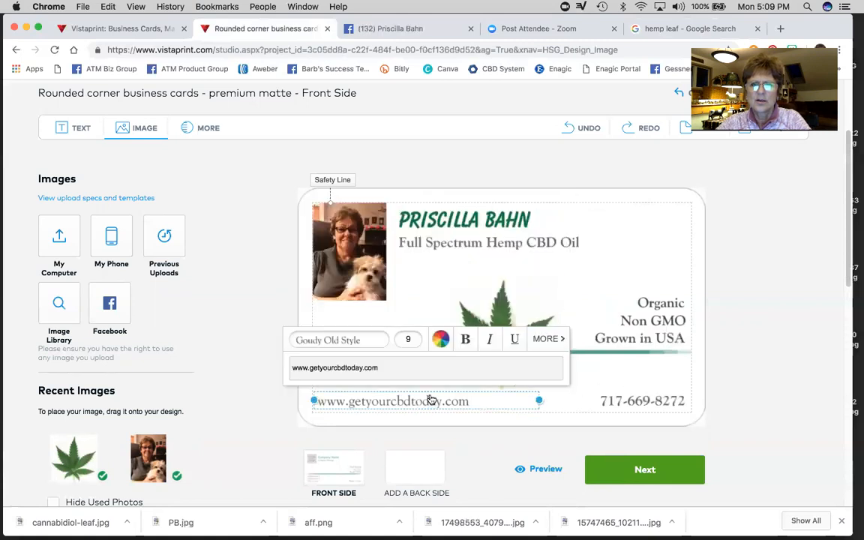
{"action": "left_click", "coordinate": [441, 341]}
{"action": "scroll", "coordinate": [434, 276], "scroll_direction": "down", "scroll_amount": 5}
{"action": "left_click", "coordinate": [386, 274]}
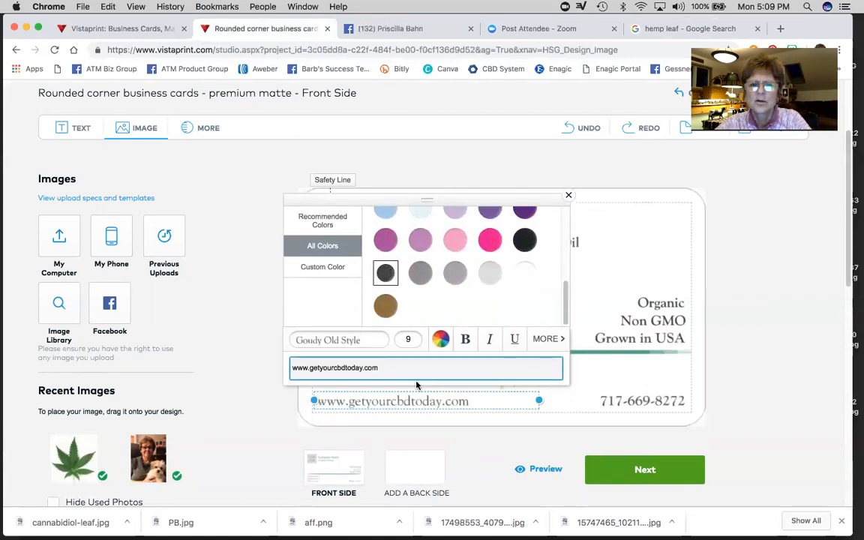
{"action": "left_click", "coordinate": [436, 341]}
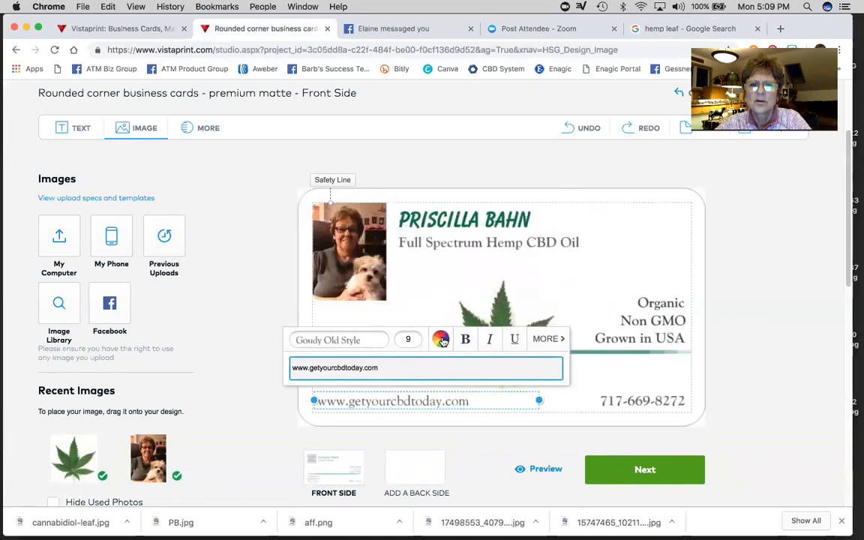
{"action": "scroll", "coordinate": [379, 284], "scroll_direction": "down", "scroll_amount": 5}
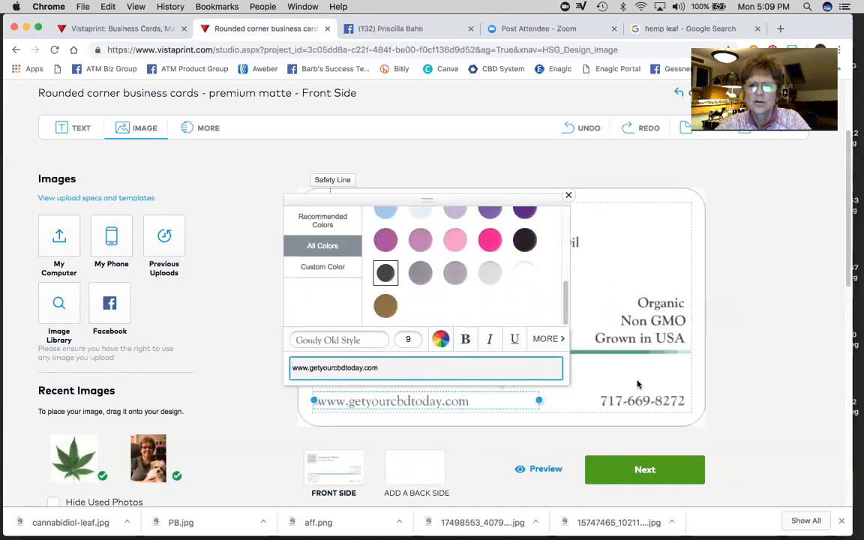
{"action": "left_click", "coordinate": [640, 265]}
{"action": "left_click", "coordinate": [419, 403]}
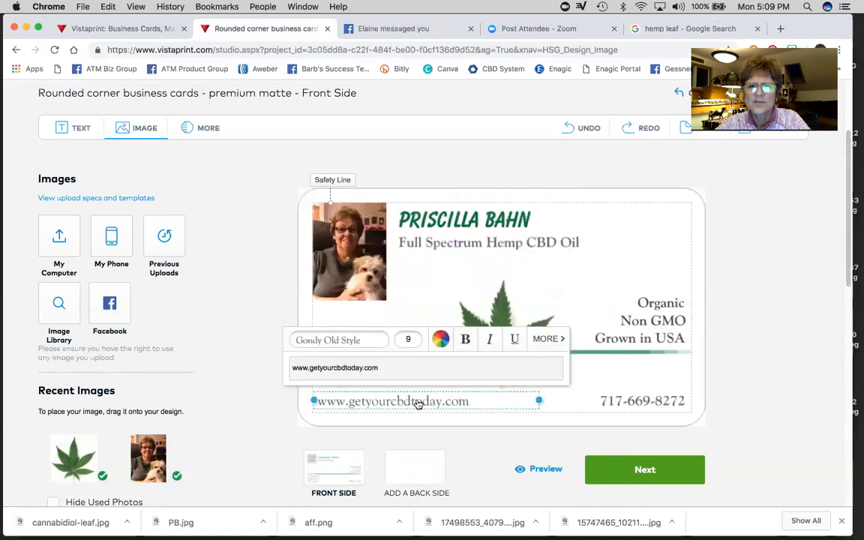
- Make both the web address and the phone number bold
{"action": "left_click", "coordinate": [466, 340]}
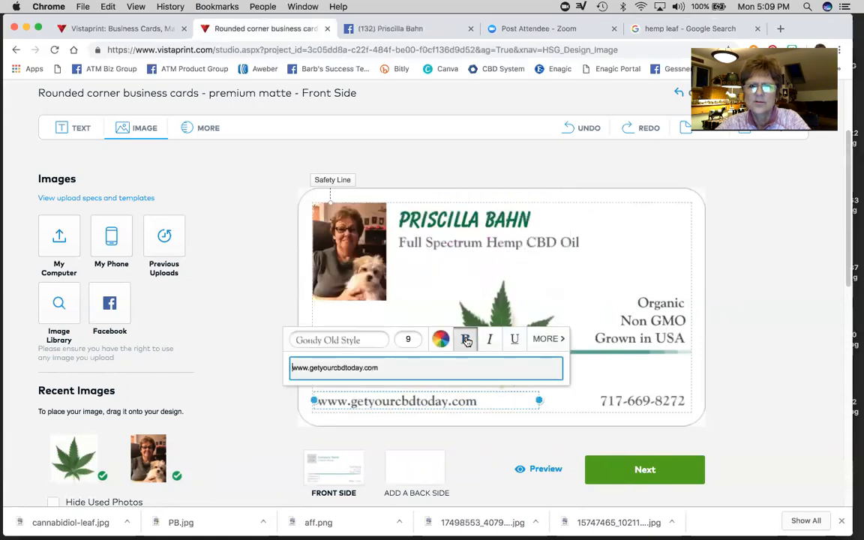
{"action": "left_click", "coordinate": [653, 401]}
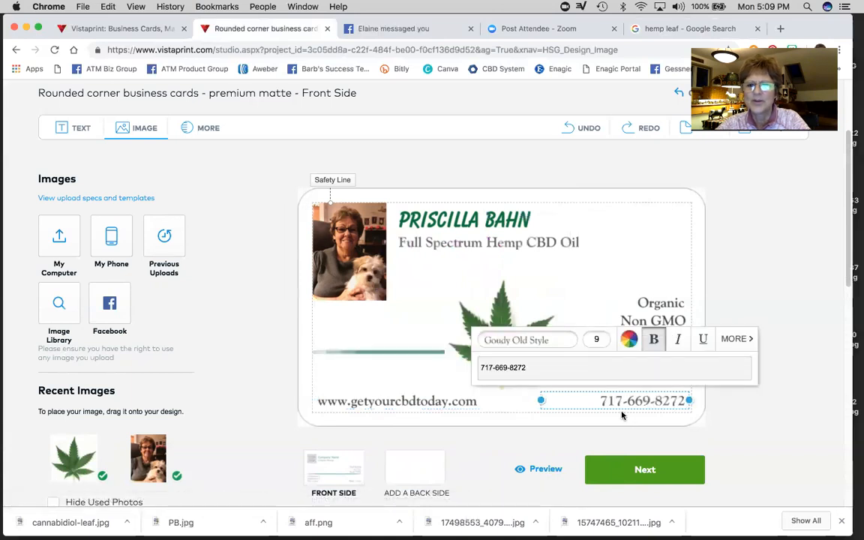
{"action": "left_click", "coordinate": [654, 340]}
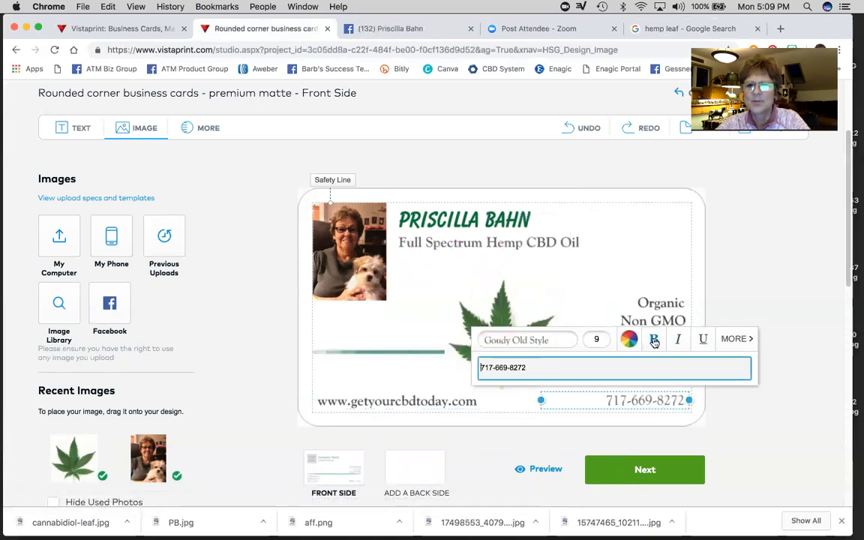
{"action": "left_click", "coordinate": [654, 341]}
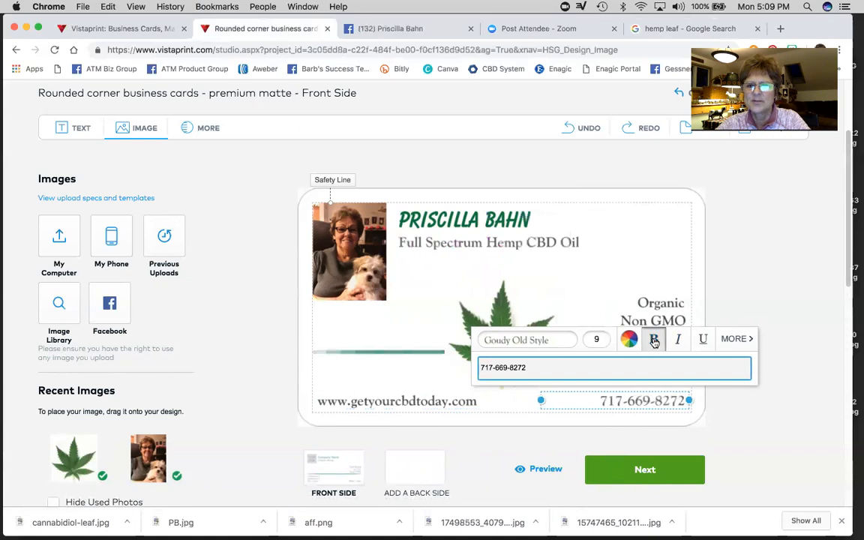
- Colour the phone number dark grey to match the web address
{"action": "left_click", "coordinate": [628, 339]}
{"action": "scroll", "coordinate": [620, 283], "scroll_direction": "down", "scroll_amount": 3}
{"action": "scroll", "coordinate": [620, 282], "scroll_direction": "down", "scroll_amount": 2}
{"action": "left_click", "coordinate": [574, 273]}
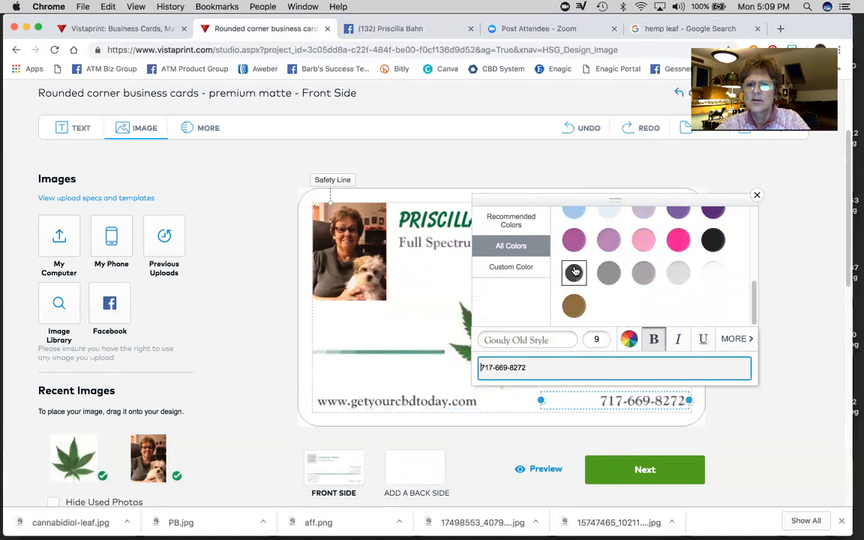
{"action": "left_click", "coordinate": [442, 363]}
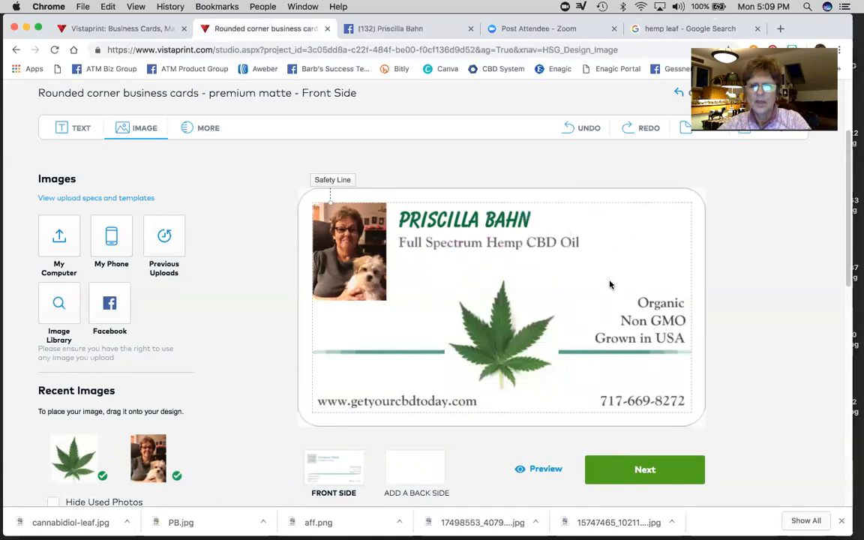
{"action": "left_click", "coordinate": [422, 403]}
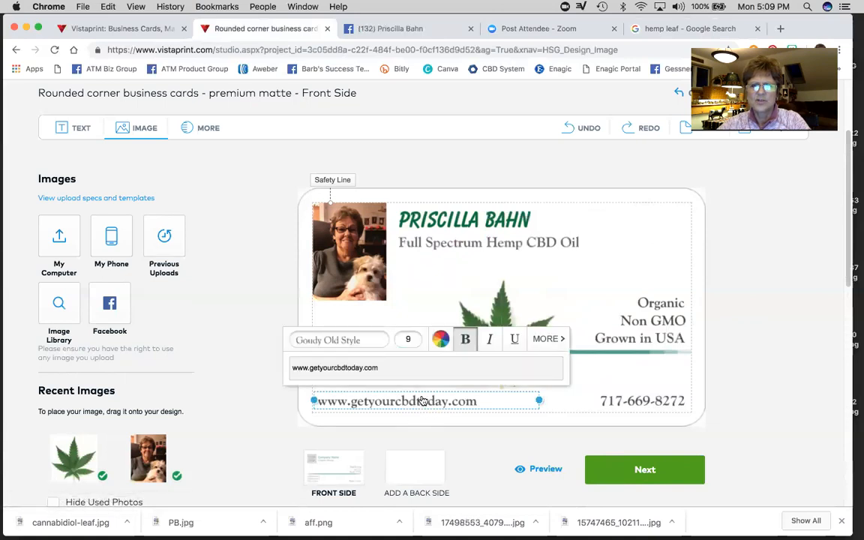
- Change the web address colour from charcoal to dark green
{"action": "left_click", "coordinate": [442, 340]}
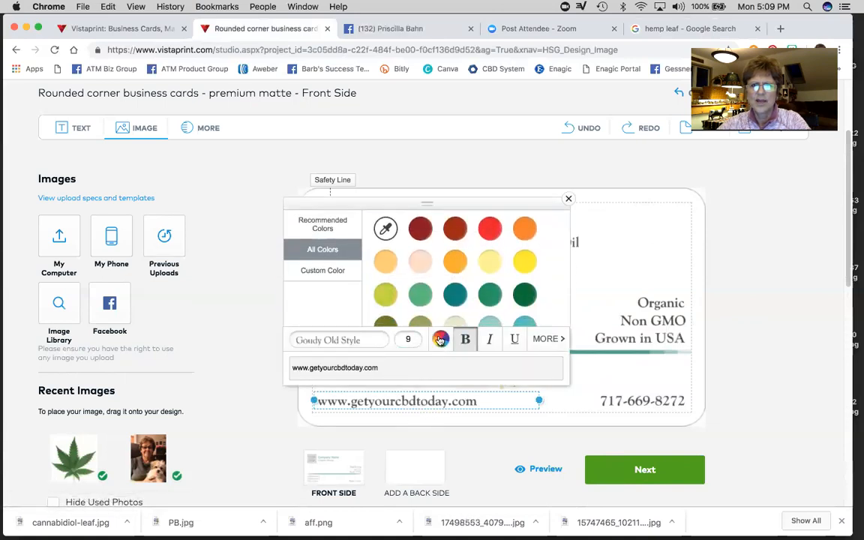
{"action": "scroll", "coordinate": [492, 289], "scroll_direction": "down", "scroll_amount": 3}
{"action": "scroll", "coordinate": [491, 289], "scroll_direction": "up", "scroll_amount": 5}
{"action": "left_click", "coordinate": [525, 290]}
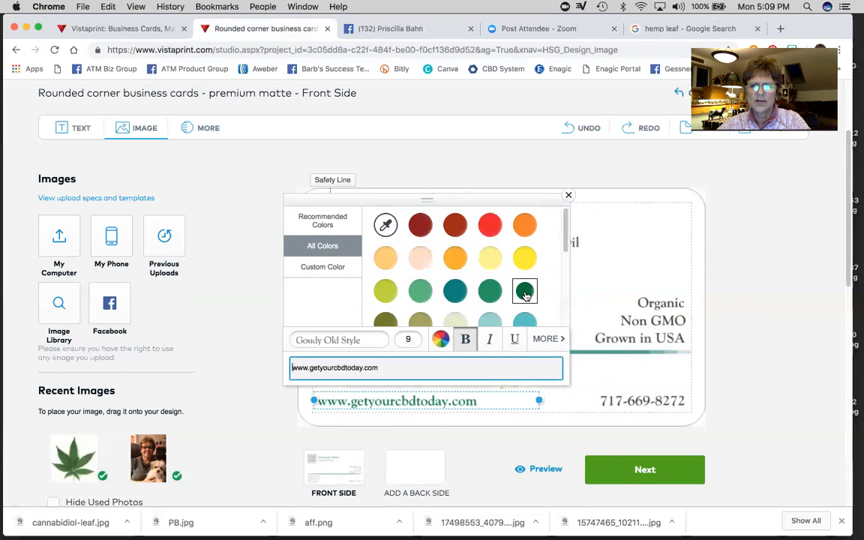
{"action": "left_click", "coordinate": [608, 373]}
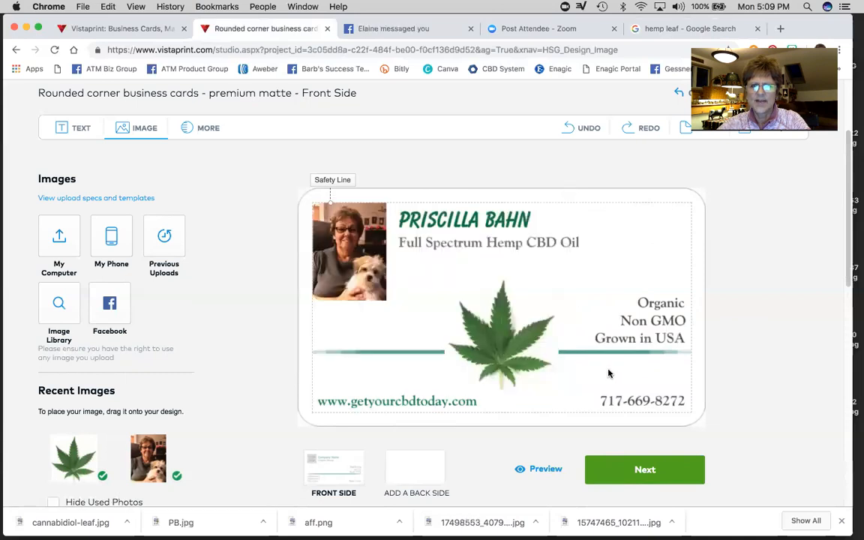
{"action": "left_click", "coordinate": [441, 401]}
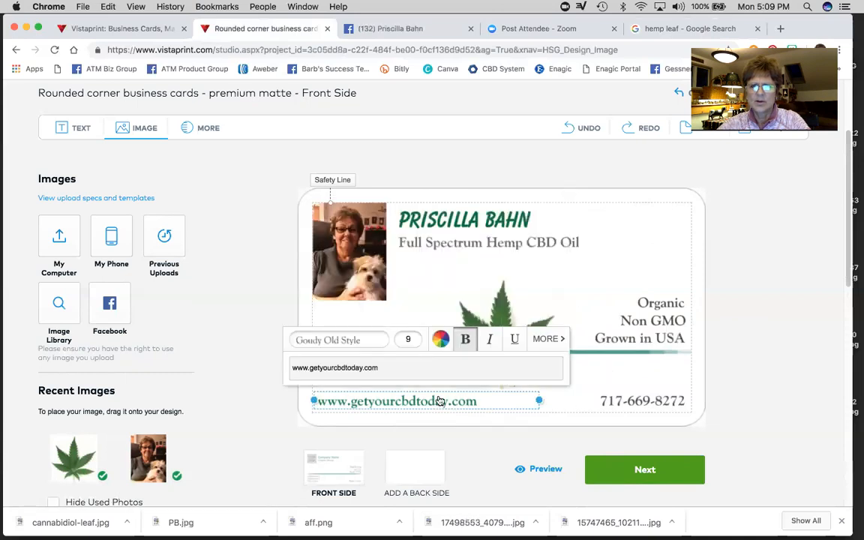
- Enlarge the web address from 9 to 10 points, briefly trying 11
{"action": "left_click", "coordinate": [406, 343]}
{"action": "left_click", "coordinate": [370, 297]}
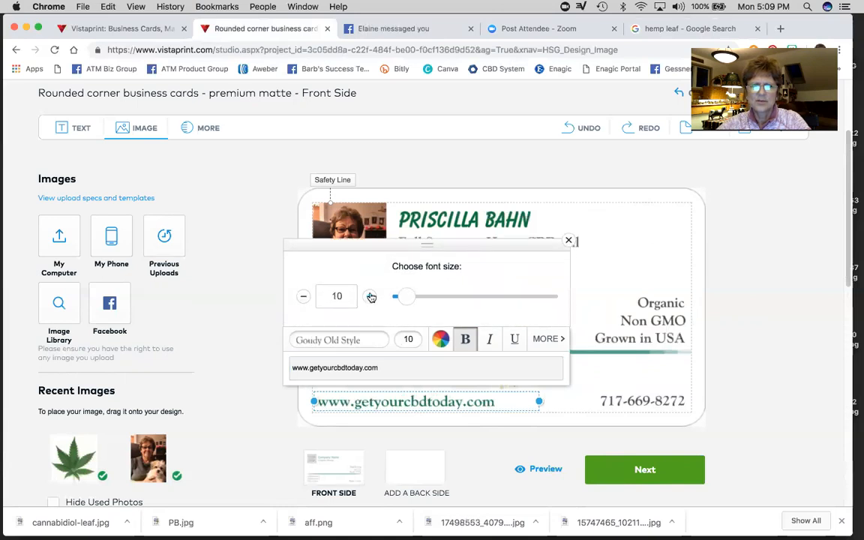
{"action": "left_click", "coordinate": [369, 297]}
{"action": "left_click", "coordinate": [571, 335]}
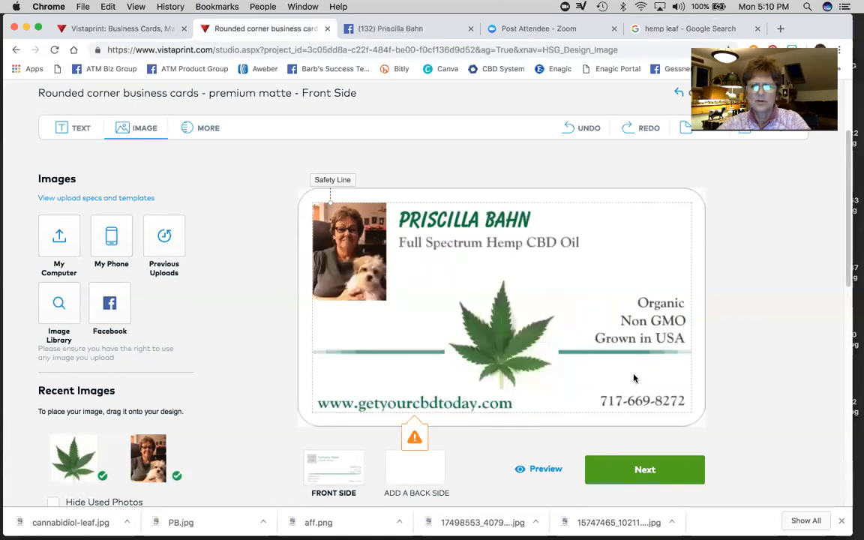
{"action": "left_click", "coordinate": [496, 406]}
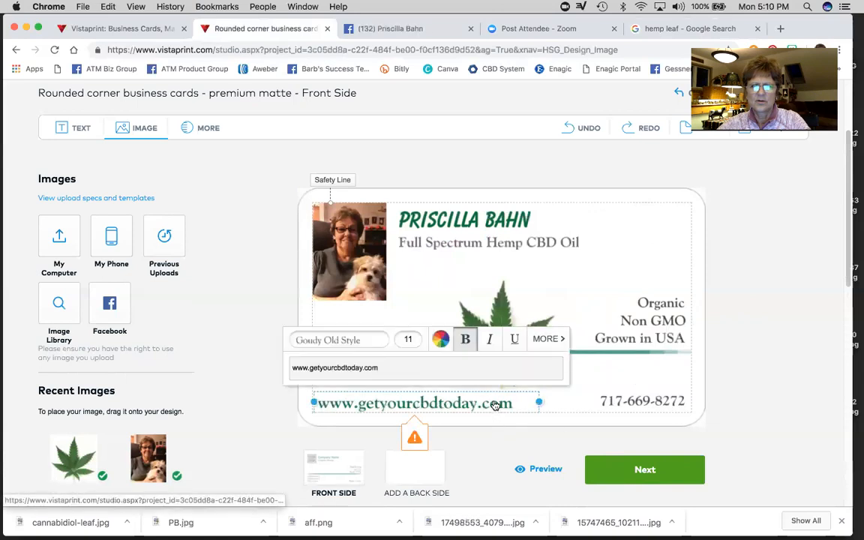
{"action": "left_click", "coordinate": [412, 339]}
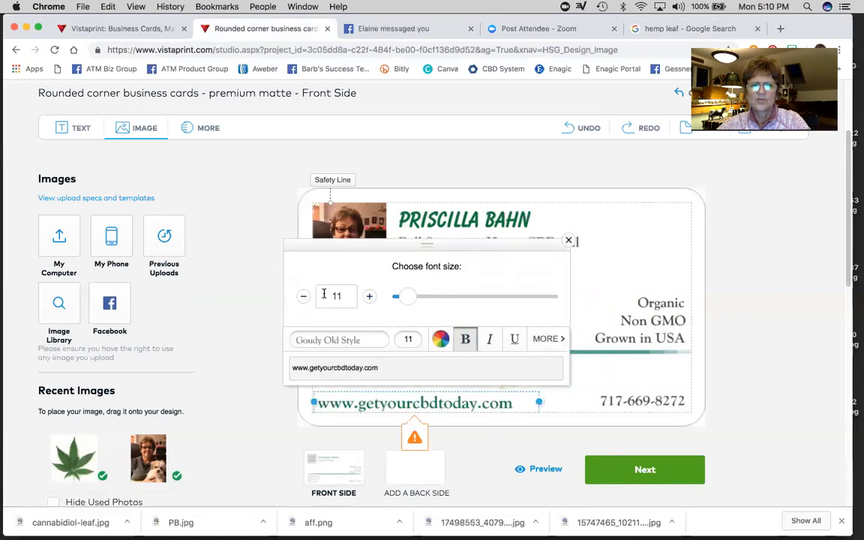
{"action": "left_click", "coordinate": [303, 296]}
{"action": "left_click", "coordinate": [635, 384]}
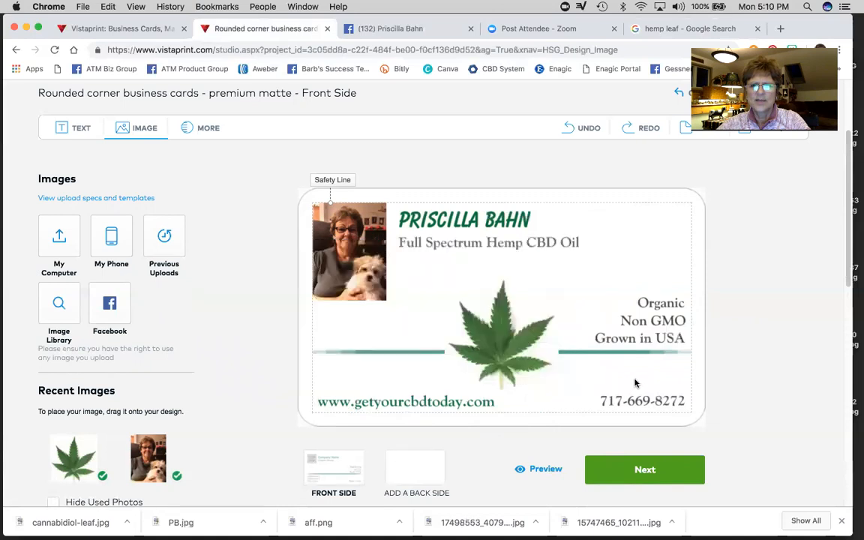
{"action": "left_click", "coordinate": [652, 403]}
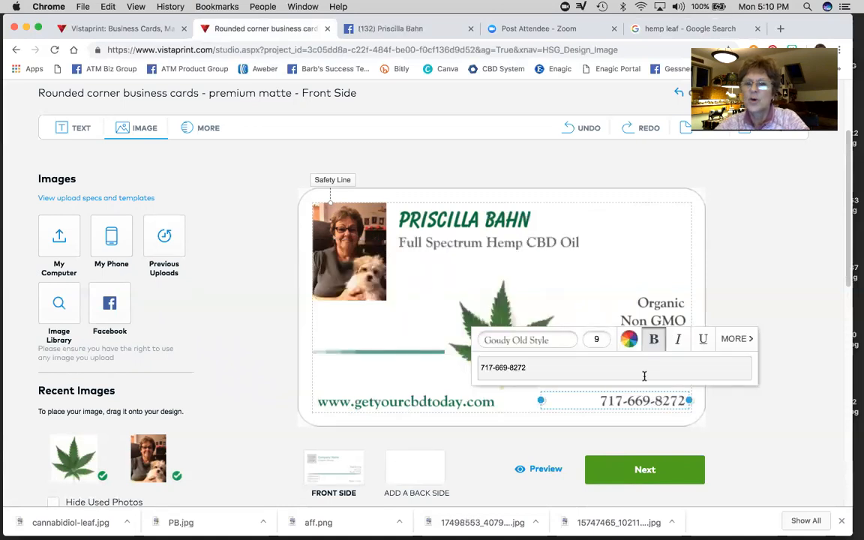
- Make the phone number dark green and raise its font size to 10
{"action": "left_click", "coordinate": [630, 340]}
{"action": "scroll", "coordinate": [709, 274], "scroll_direction": "down", "scroll_amount": 5}
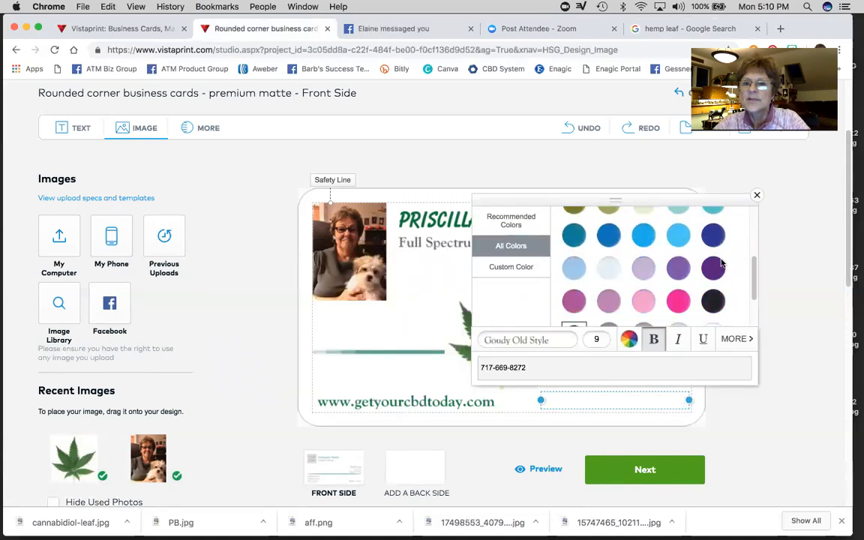
{"action": "scroll", "coordinate": [709, 274], "scroll_direction": "up", "scroll_amount": 5}
{"action": "left_click", "coordinate": [713, 291]}
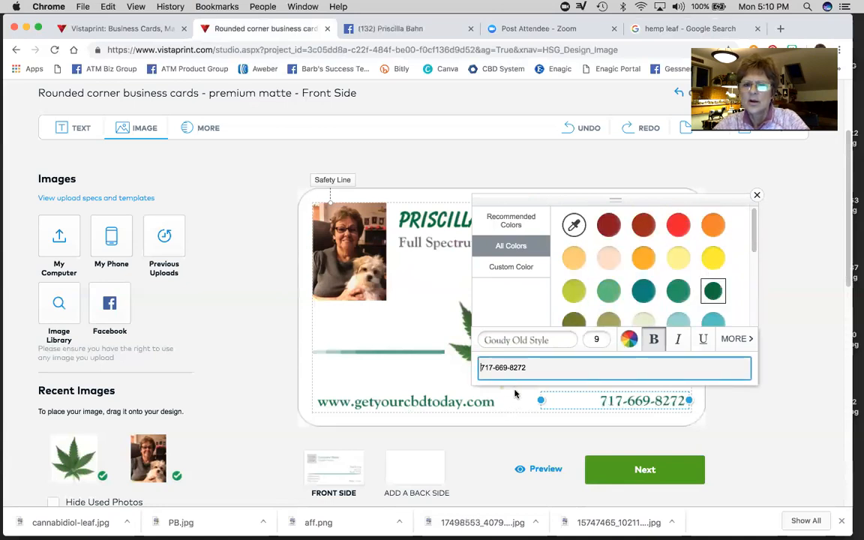
{"action": "left_click", "coordinate": [599, 341]}
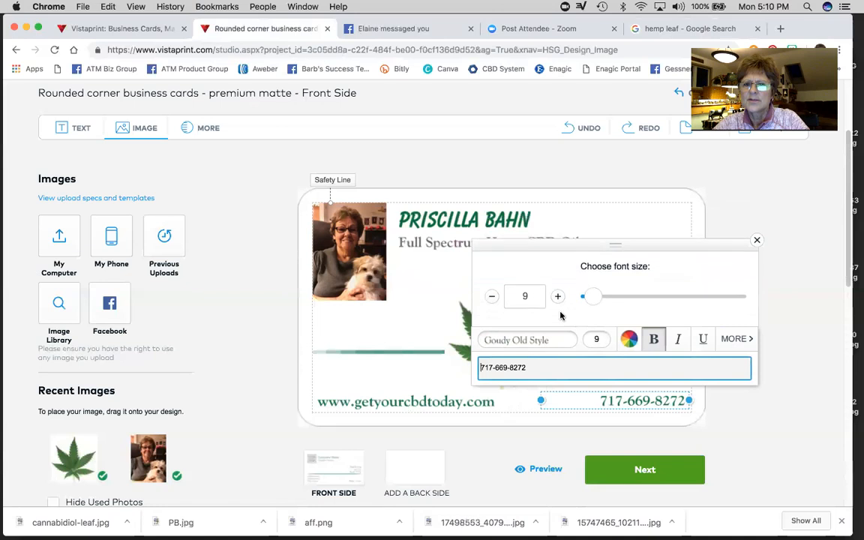
{"action": "left_click", "coordinate": [557, 296]}
{"action": "left_click", "coordinate": [518, 401]}
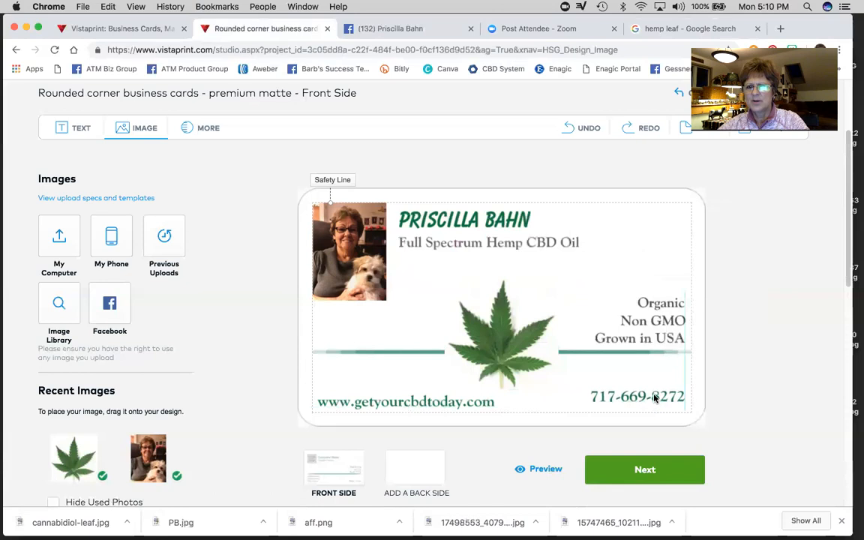
- Nudge the phone number into alignment at the bottom right of the card
{"action": "left_click", "coordinate": [614, 406]}
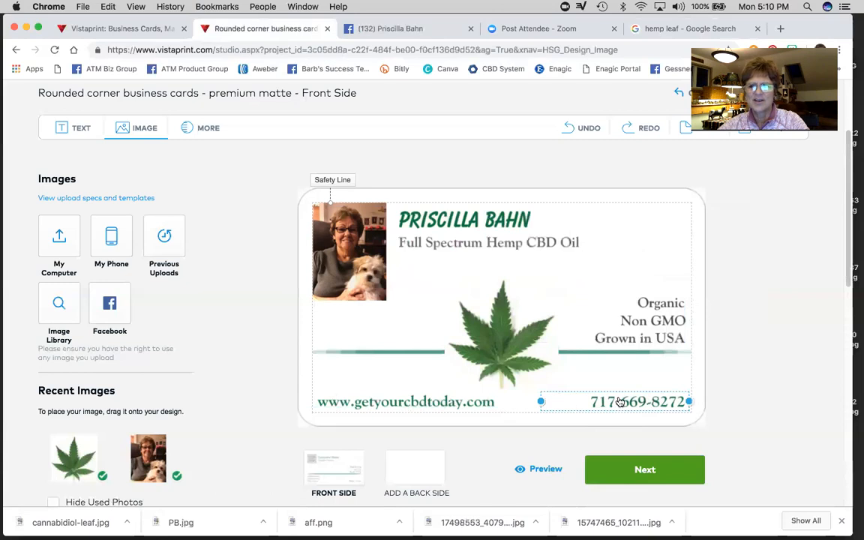
{"action": "left_click_drag", "start_coordinate": [622, 403], "coordinate": [621, 403]}
{"action": "left_click", "coordinate": [632, 239]}
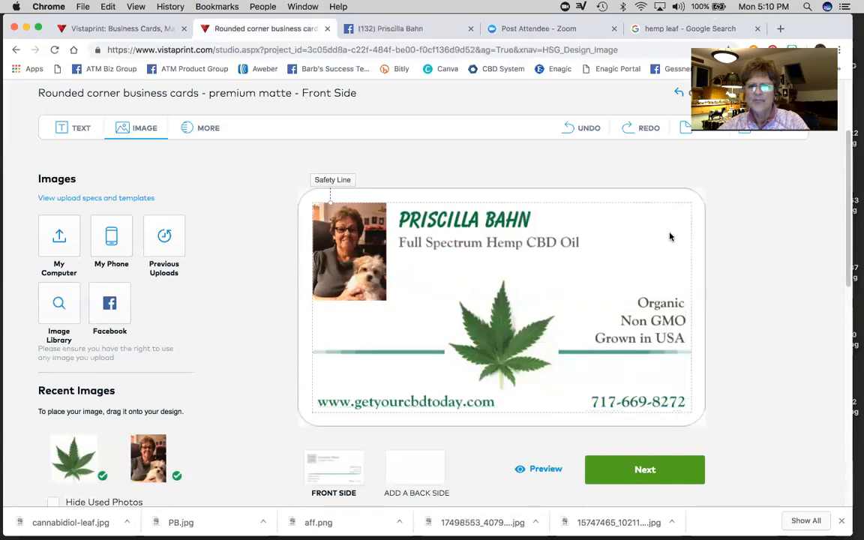
- Move the hemp leaf to the centre of the card, slightly higher
{"action": "left_click", "coordinate": [503, 350]}
{"action": "mouse_move", "coordinate": [504, 350]}
{"action": "left_mouse_down"}
{"action": "mouse_move", "coordinate": [461, 347]}
{"action": "mouse_move", "coordinate": [502, 342]}
{"action": "left_mouse_up"}
{"action": "left_click", "coordinate": [627, 233]}
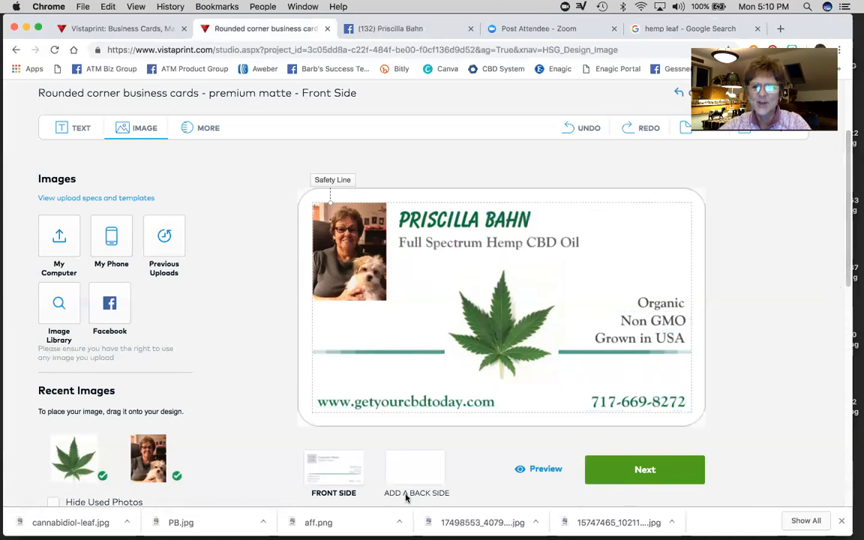
- Move to the back side and choose full-colour printing for it
{"action": "left_click", "coordinate": [644, 470]}
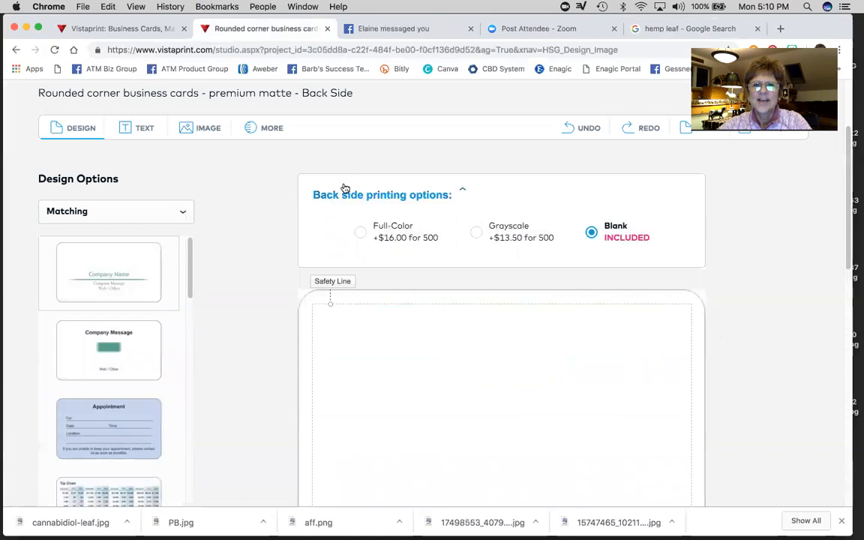
{"action": "left_click", "coordinate": [362, 233]}
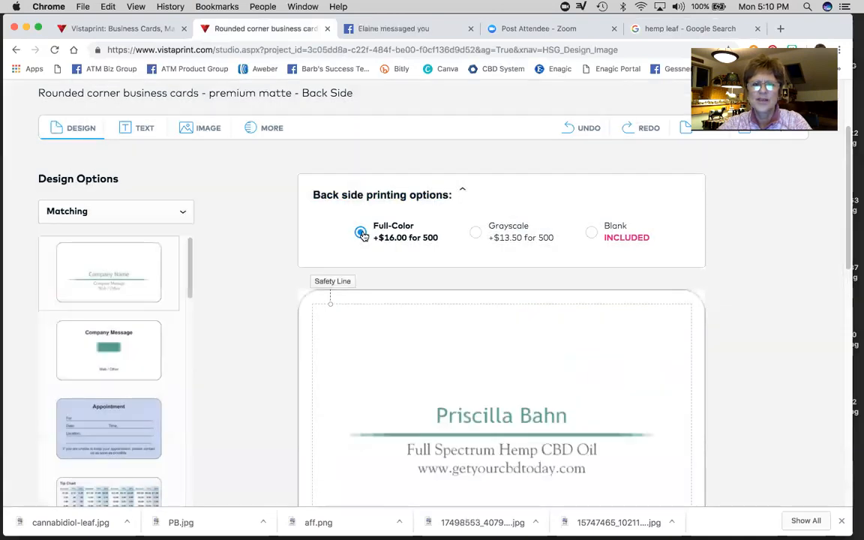
{"action": "scroll", "coordinate": [473, 303], "scroll_direction": "down", "scroll_amount": 2}
{"action": "scroll", "coordinate": [472, 303], "scroll_direction": "down", "scroll_amount": 3}
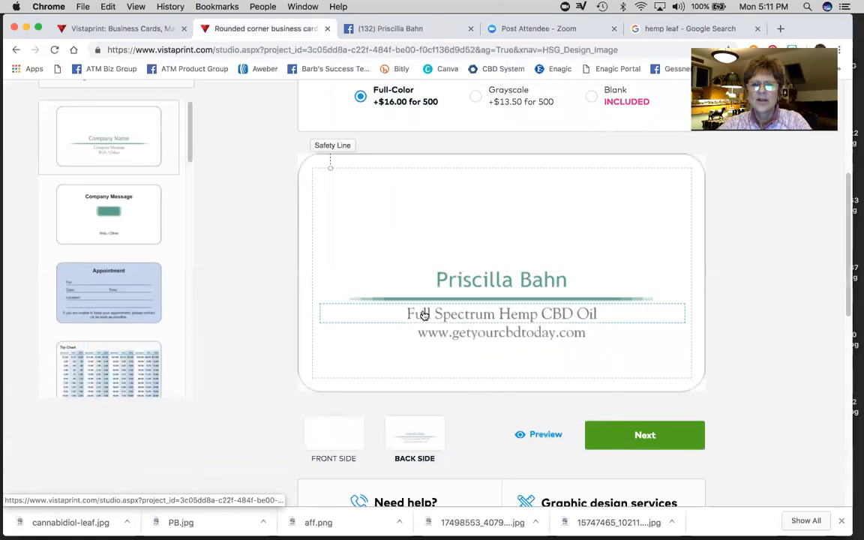
- Delete the name, green divider line, tagline and web address from the back side
{"action": "left_click", "coordinate": [510, 280]}
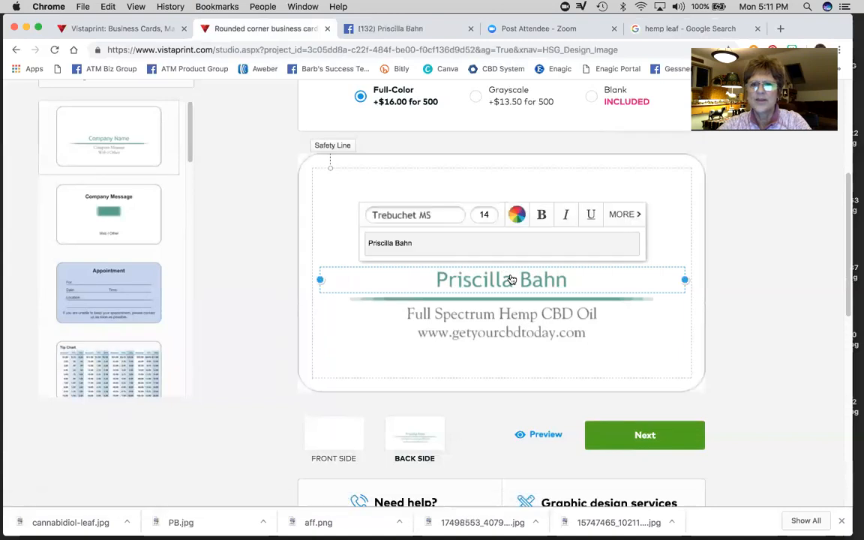
{"action": "left_click", "coordinate": [632, 215]}
{"action": "left_click", "coordinate": [609, 216]}
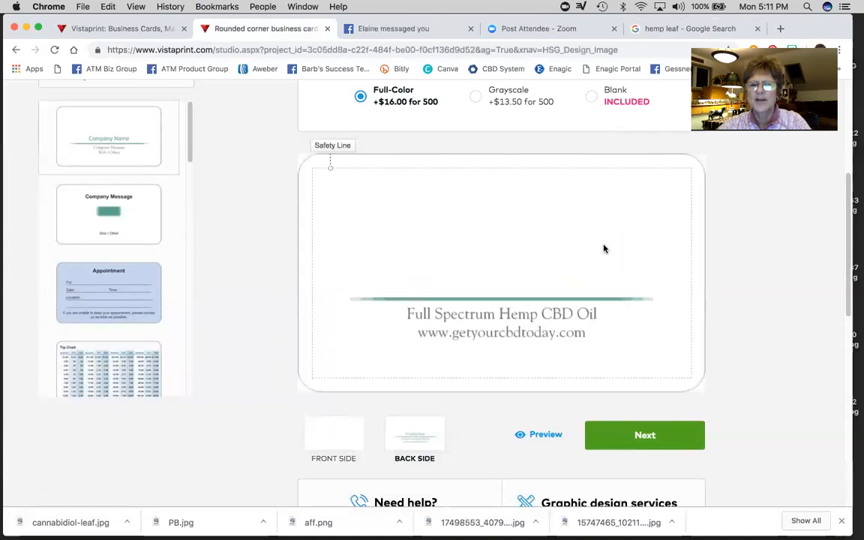
{"action": "left_click", "coordinate": [519, 307]}
{"action": "left_click", "coordinate": [631, 274]}
{"action": "left_click", "coordinate": [512, 312]}
{"action": "left_click", "coordinate": [619, 252]}
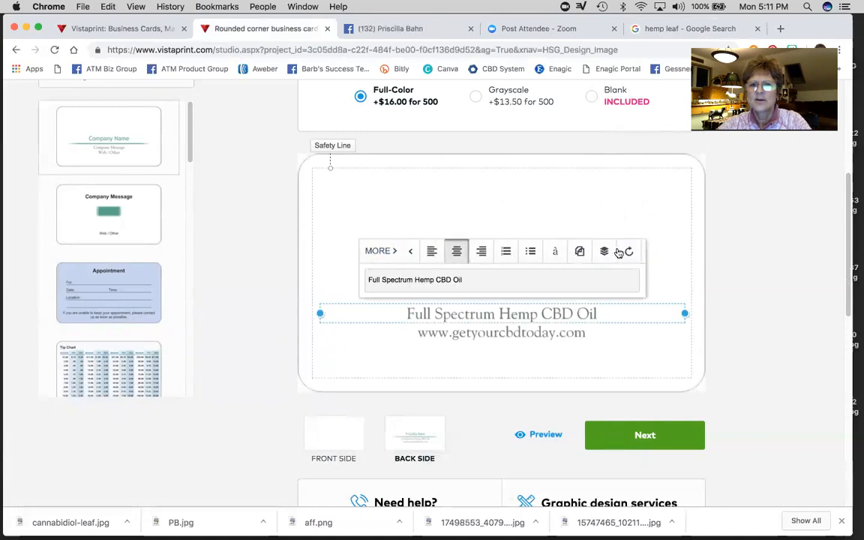
{"action": "left_click", "coordinate": [614, 250]}
{"action": "left_click", "coordinate": [524, 338]}
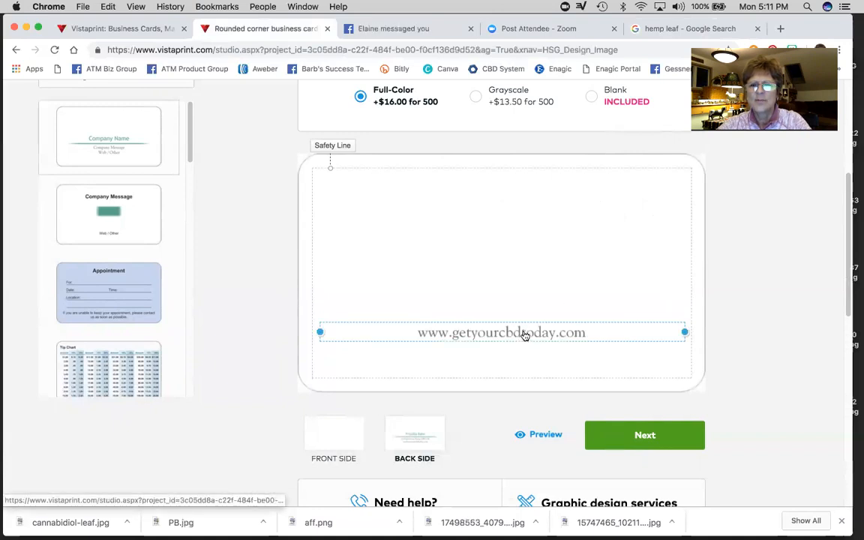
{"action": "left_click", "coordinate": [626, 270]}
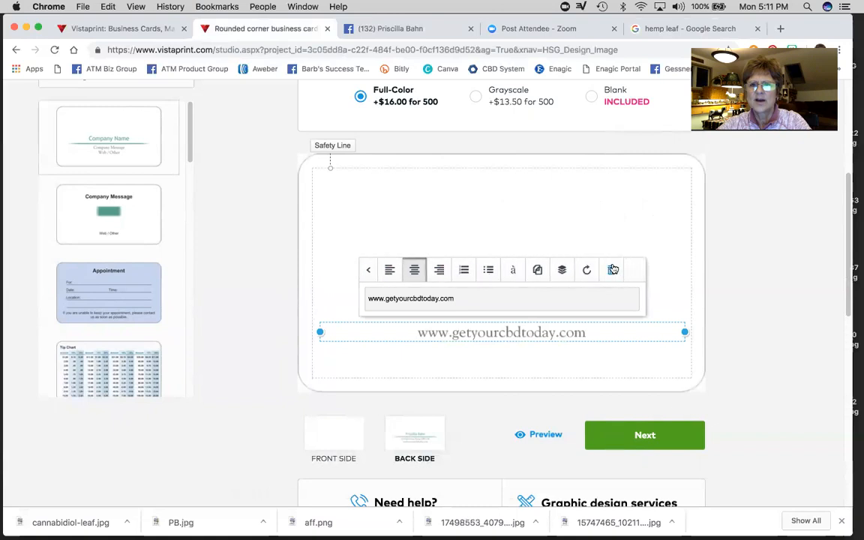
{"action": "left_click", "coordinate": [613, 269]}
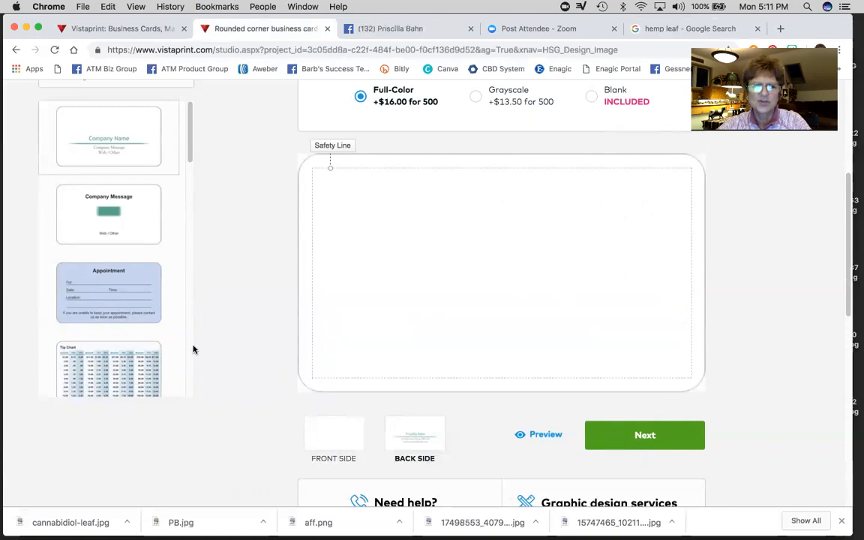
{"action": "scroll", "coordinate": [192, 350], "scroll_direction": "up", "scroll_amount": 3}
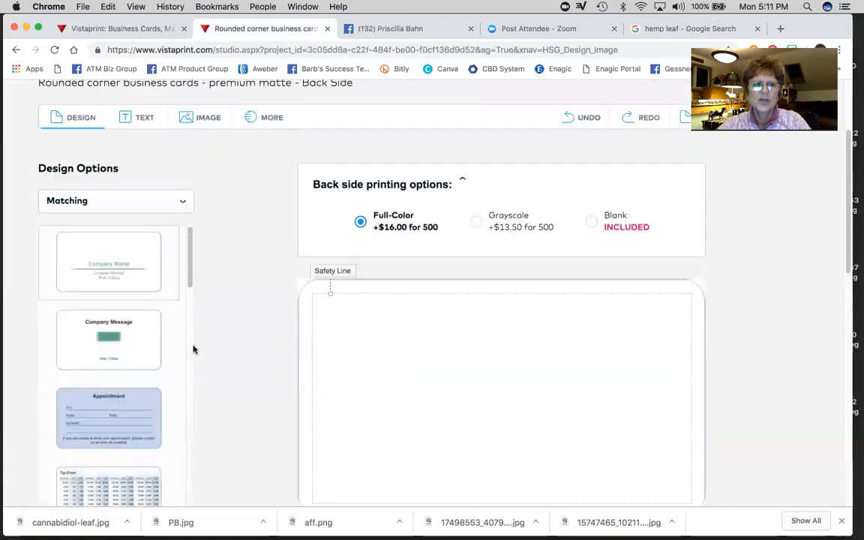
- Upload the cbd dosage chart image from the hempworx folder and place it on the back
{"action": "left_click", "coordinate": [191, 115]}
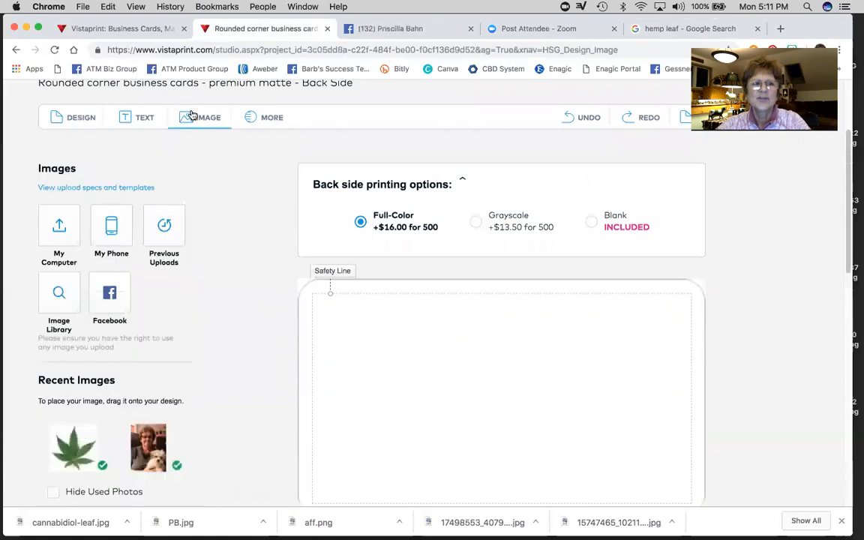
{"action": "left_click", "coordinate": [60, 224]}
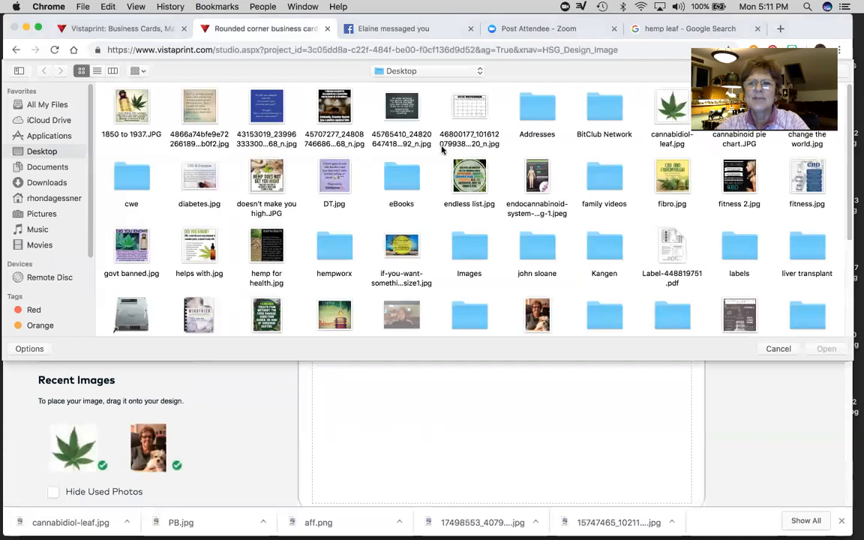
{"action": "scroll", "coordinate": [357, 222], "scroll_direction": "down", "scroll_amount": 1}
{"action": "double_click", "coordinate": [334, 225]}
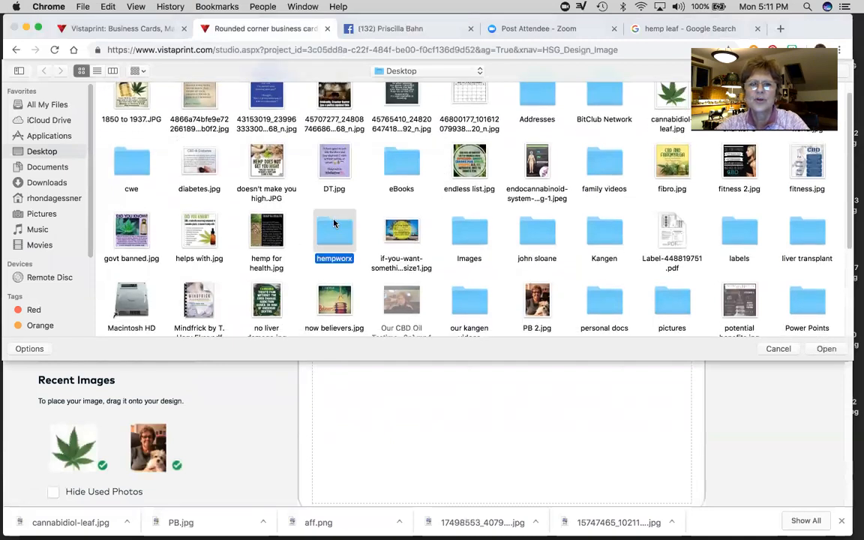
{"action": "scroll", "coordinate": [705, 297], "scroll_direction": "down", "scroll_amount": 1}
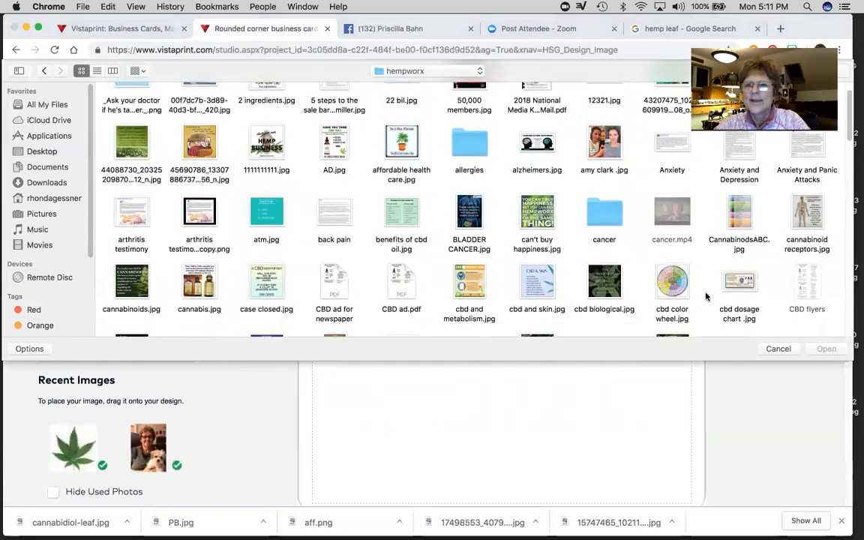
{"action": "double_click", "coordinate": [739, 282]}
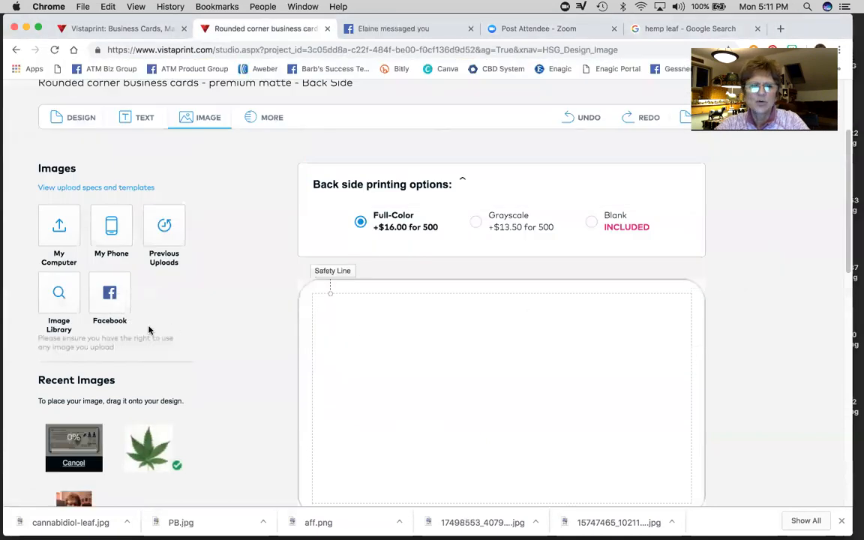
{"action": "scroll", "coordinate": [148, 329], "scroll_direction": "down", "scroll_amount": 1}
{"action": "left_click_drag", "start_coordinate": [73, 391], "coordinate": [481, 333]}
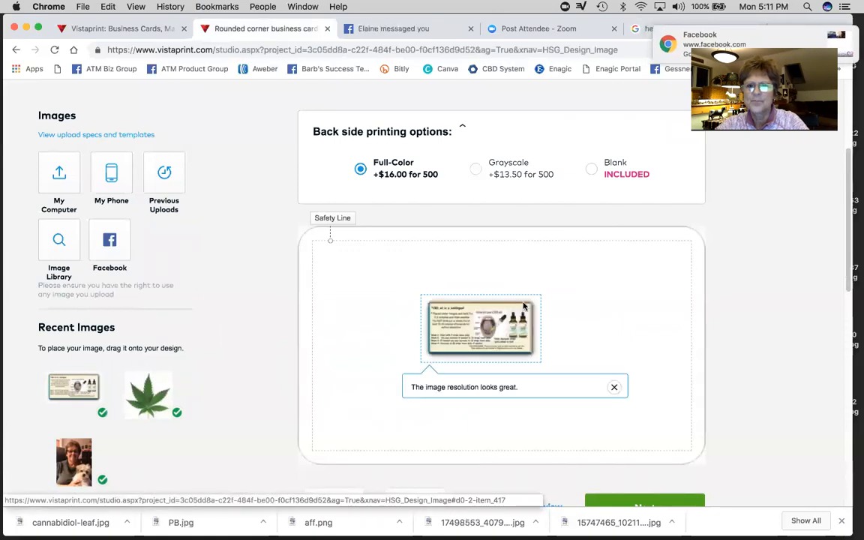
- Set the chart image to Scale to Fit so the whole picture shows uncropped
{"action": "left_click", "coordinate": [487, 326]}
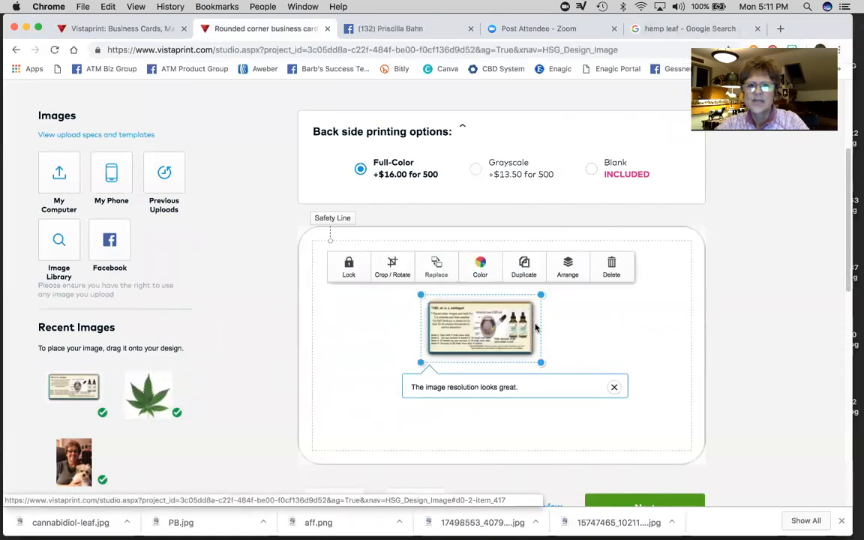
{"action": "left_click", "coordinate": [393, 263]}
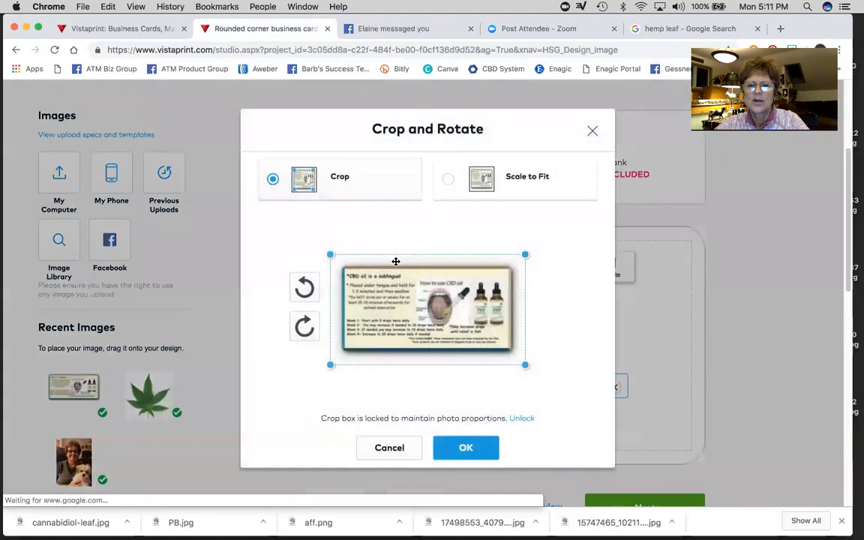
{"action": "left_click", "coordinate": [480, 179]}
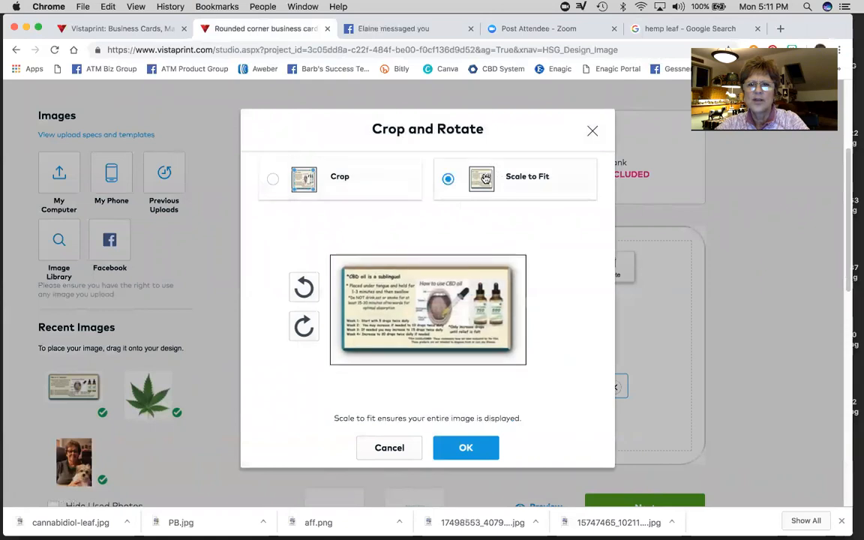
{"action": "left_click", "coordinate": [464, 448]}
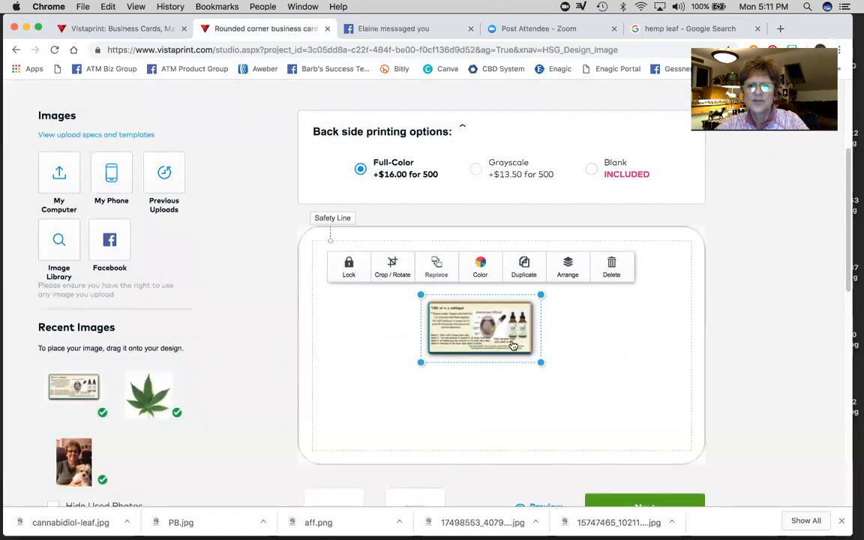
{"action": "left_click", "coordinate": [556, 326]}
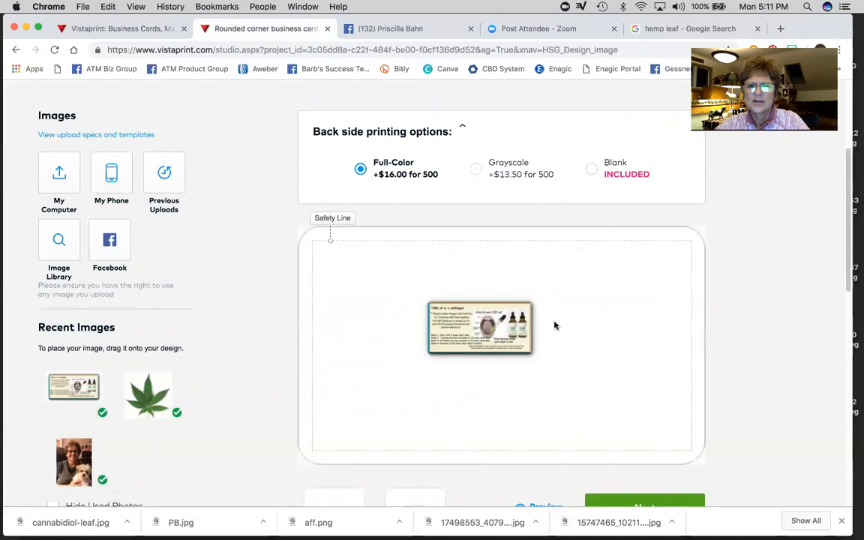
- Enlarge the CBD image by its corners so it fills nearly the whole card back
{"action": "left_click", "coordinate": [518, 324]}
{"action": "left_click_drag", "start_coordinate": [536, 300], "coordinate": [638, 291]}
{"action": "left_click_drag", "start_coordinate": [642, 365], "coordinate": [638, 379]}
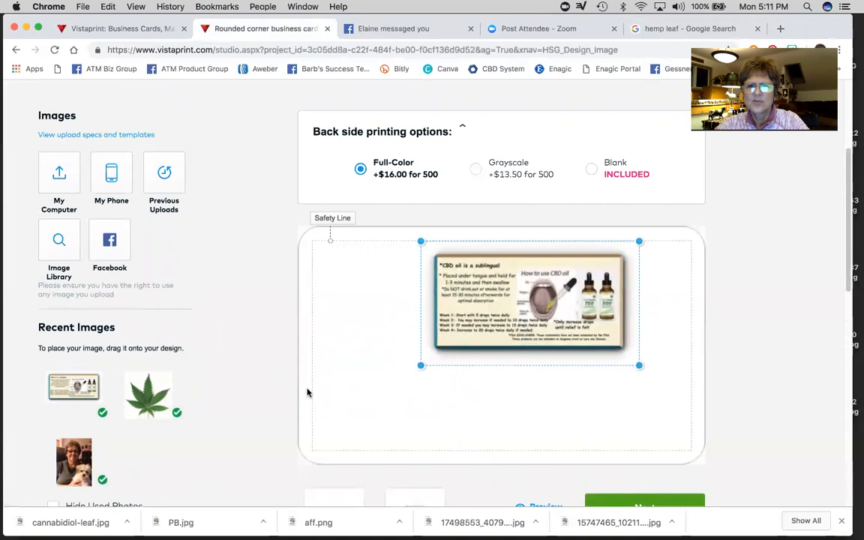
{"action": "left_click_drag", "start_coordinate": [420, 366], "coordinate": [351, 441]}
{"action": "left_click_drag", "start_coordinate": [409, 344], "coordinate": [435, 347]}
{"action": "left_click_drag", "start_coordinate": [666, 443], "coordinate": [684, 452]}
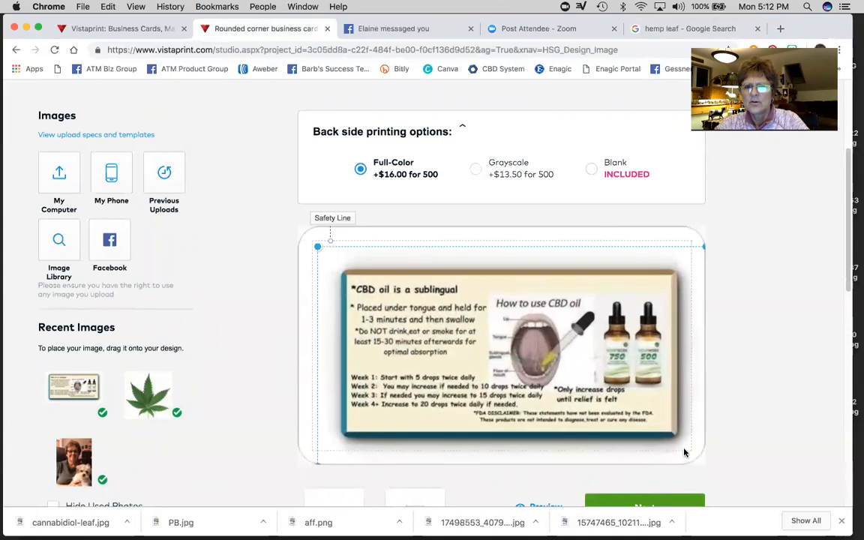
{"action": "left_click_drag", "start_coordinate": [576, 372], "coordinate": [561, 366]}
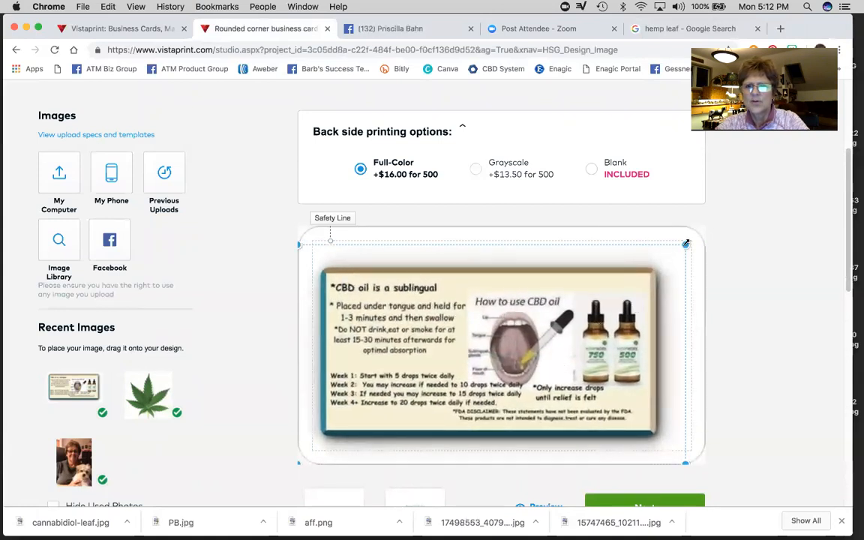
{"action": "left_click_drag", "start_coordinate": [685, 243], "coordinate": [696, 241]}
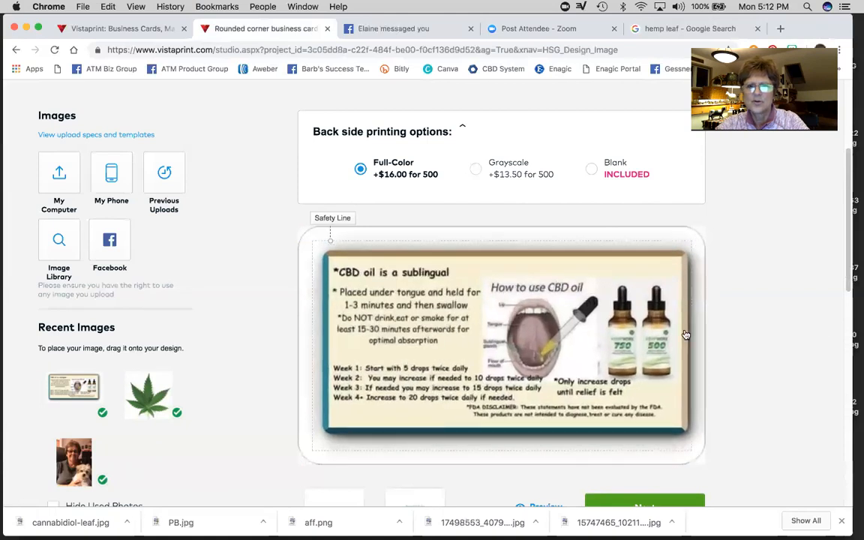
{"action": "left_click_drag", "start_coordinate": [577, 343], "coordinate": [571, 346]}
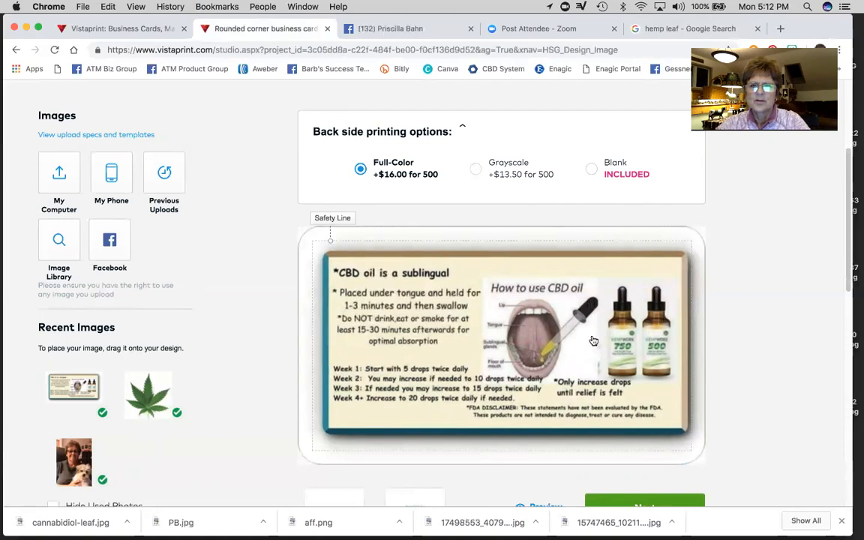
{"action": "left_click_drag", "start_coordinate": [572, 334], "coordinate": [571, 341]}
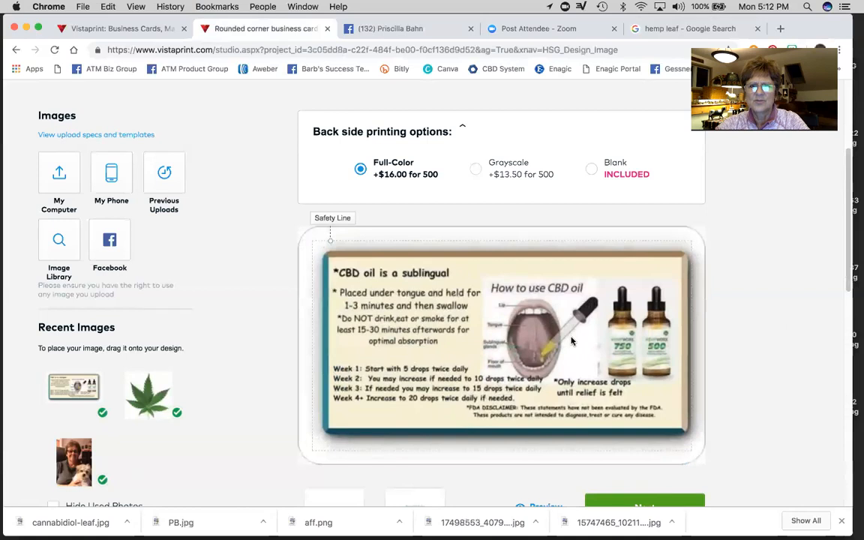
- Fine-tune the image's position with the arrow keys and a small drag, then deselect it
{"action": "key", "text": "Down"}
{"action": "key", "text": "Up"}
{"action": "key", "text": "Left"}
{"action": "key", "text": "Right"}
{"action": "left_click_drag", "start_coordinate": [569, 339], "coordinate": [580, 323]}
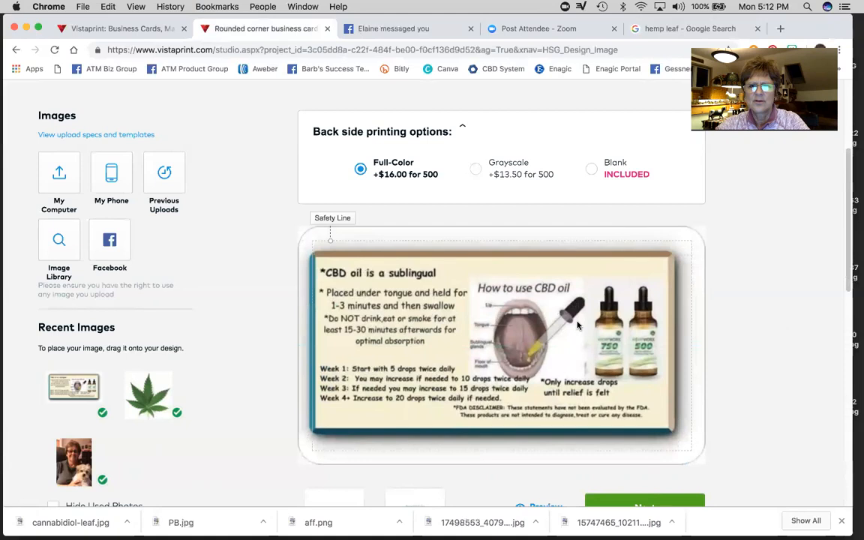
{"action": "left_click", "coordinate": [519, 294]}
{"action": "left_click", "coordinate": [756, 312]}
{"action": "scroll", "coordinate": [800, 343], "scroll_direction": "down", "scroll_amount": 2}
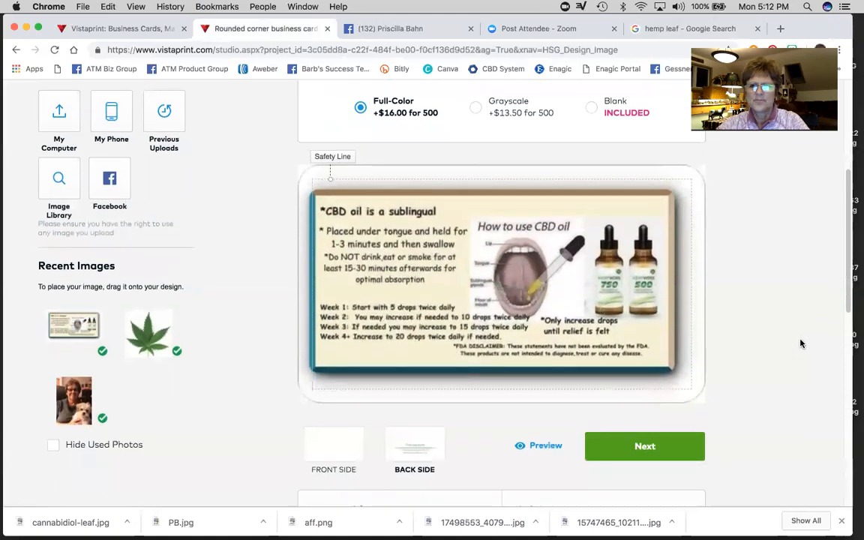
{"action": "scroll", "coordinate": [800, 343], "scroll_direction": "down", "scroll_amount": 2}
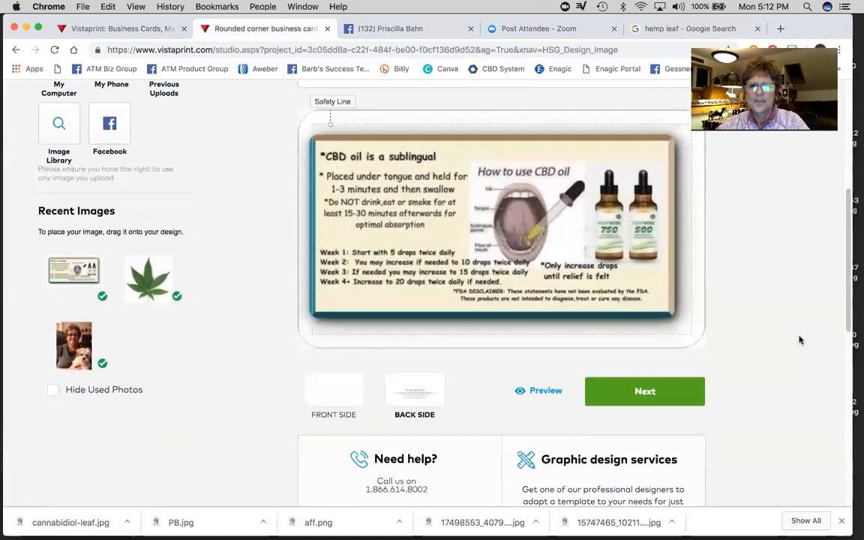
- Preview the back side, shift the CBD image slightly right, and re-check the back preview
{"action": "left_click", "coordinate": [537, 392]}
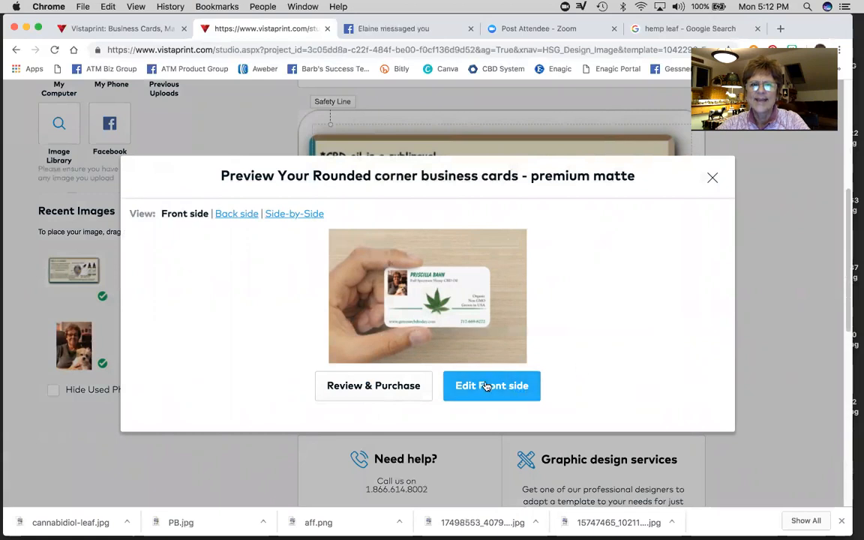
{"action": "left_click", "coordinate": [235, 213]}
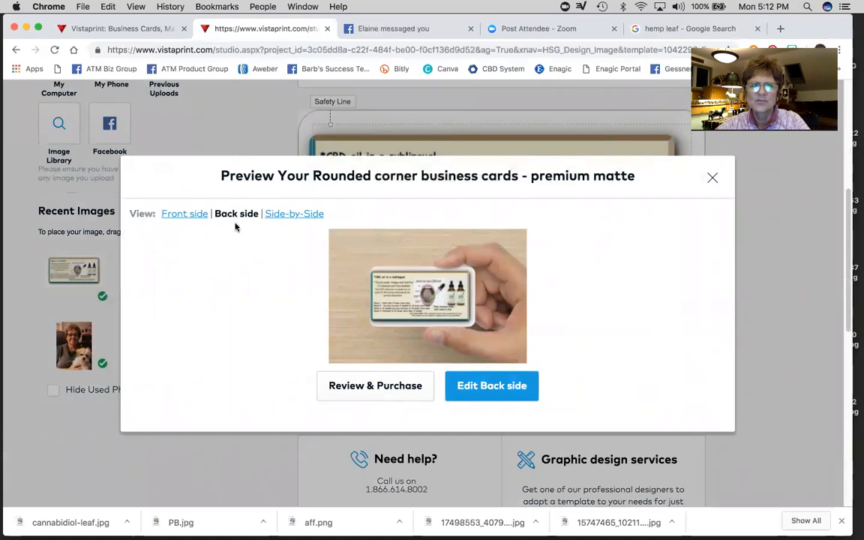
{"action": "left_click", "coordinate": [492, 386]}
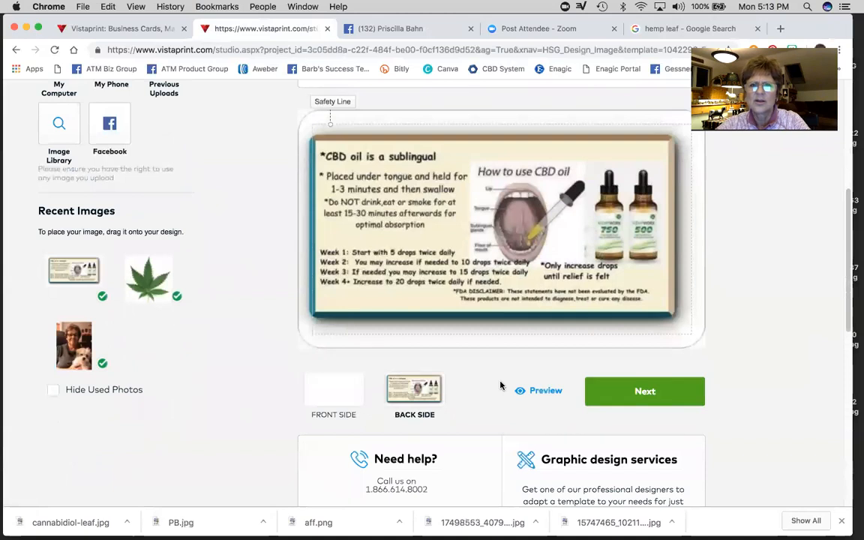
{"action": "left_click_drag", "start_coordinate": [511, 240], "coordinate": [524, 241]}
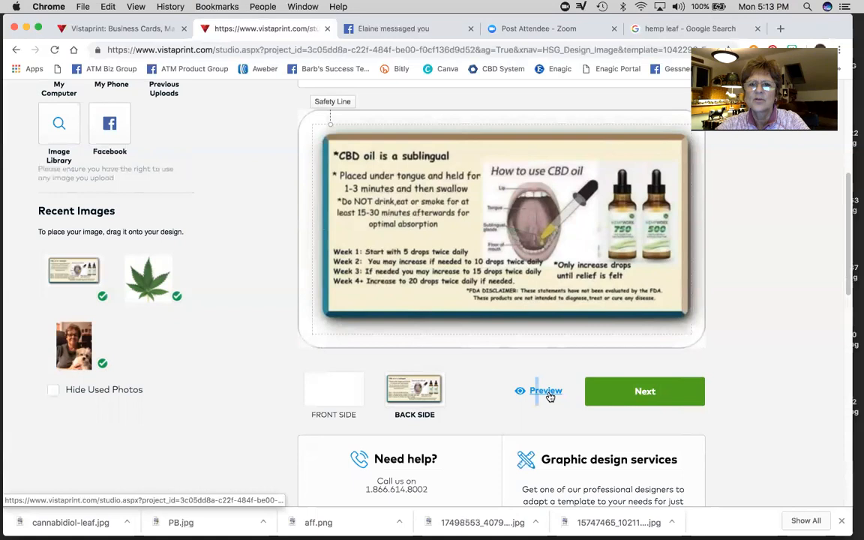
{"action": "left_click", "coordinate": [547, 393]}
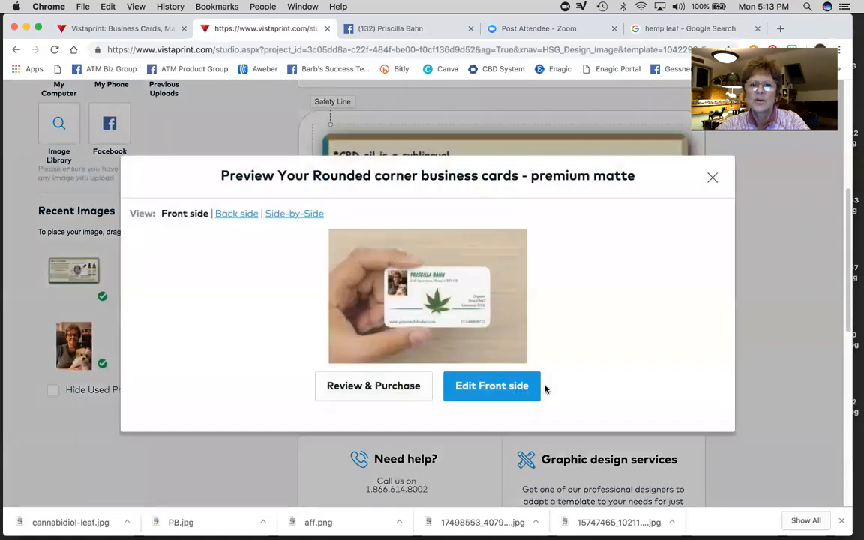
{"action": "left_click", "coordinate": [235, 214]}
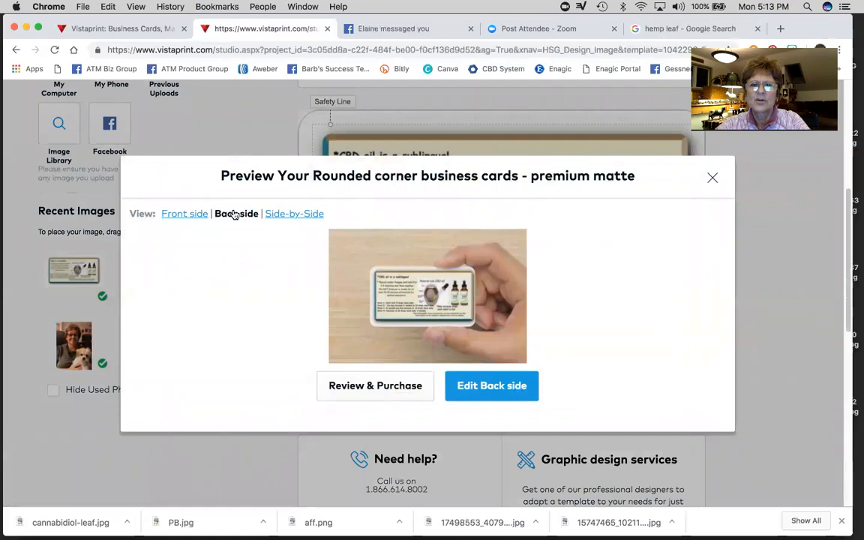
{"action": "left_click", "coordinate": [391, 389]}
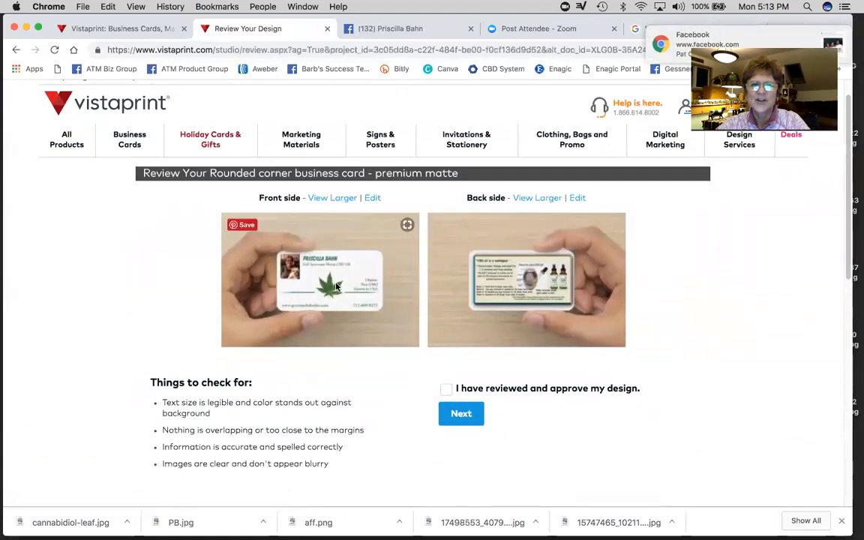
- Approve the design, sign in, and review 500 matte rounded-corner cards at $56.00
{"action": "left_click", "coordinate": [462, 414]}
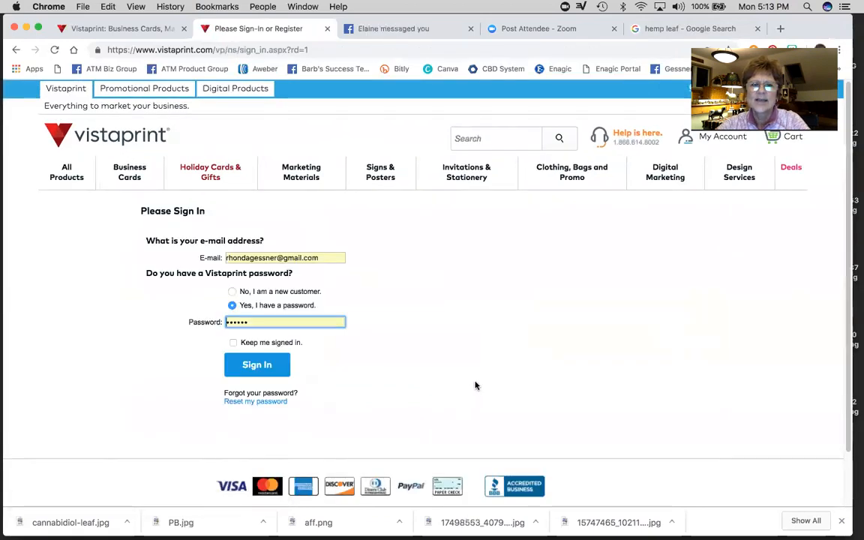
{"action": "left_click", "coordinate": [247, 365]}
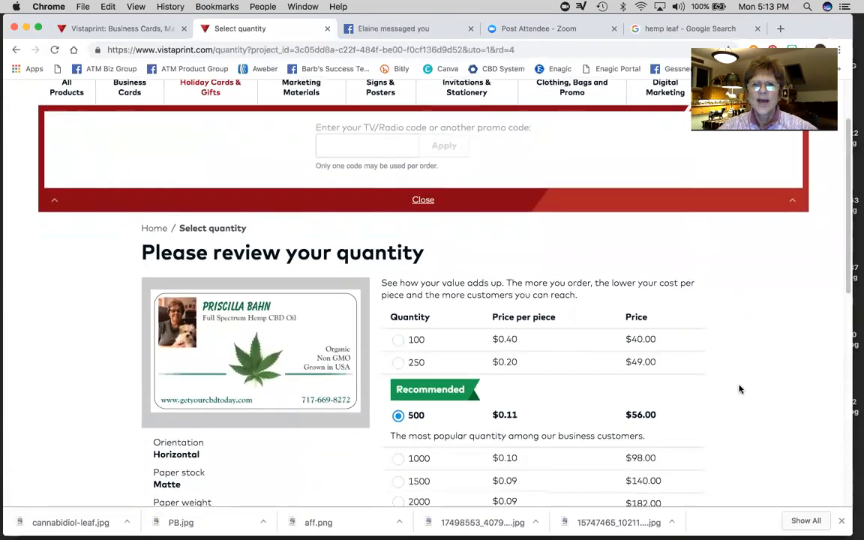
{"action": "scroll", "coordinate": [738, 388], "scroll_direction": "down", "scroll_amount": 3}
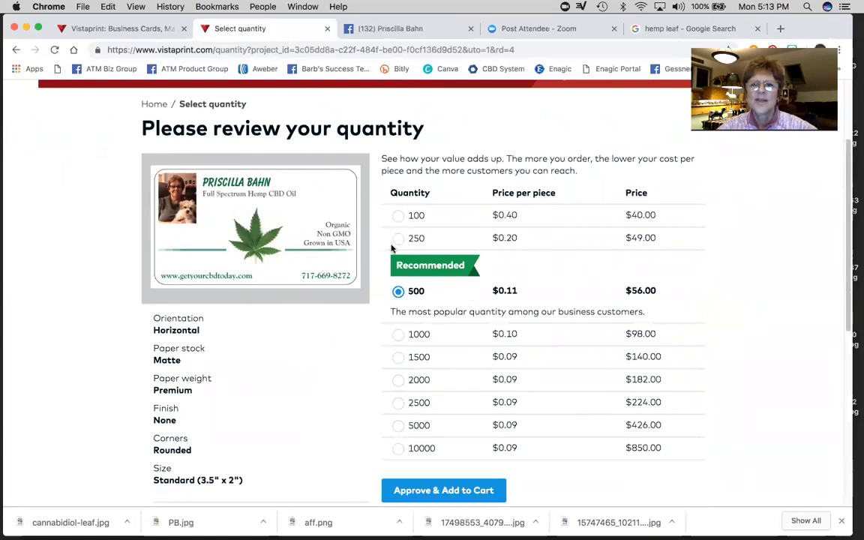
{"action": "scroll", "coordinate": [796, 359], "scroll_direction": "down", "scroll_amount": 2}
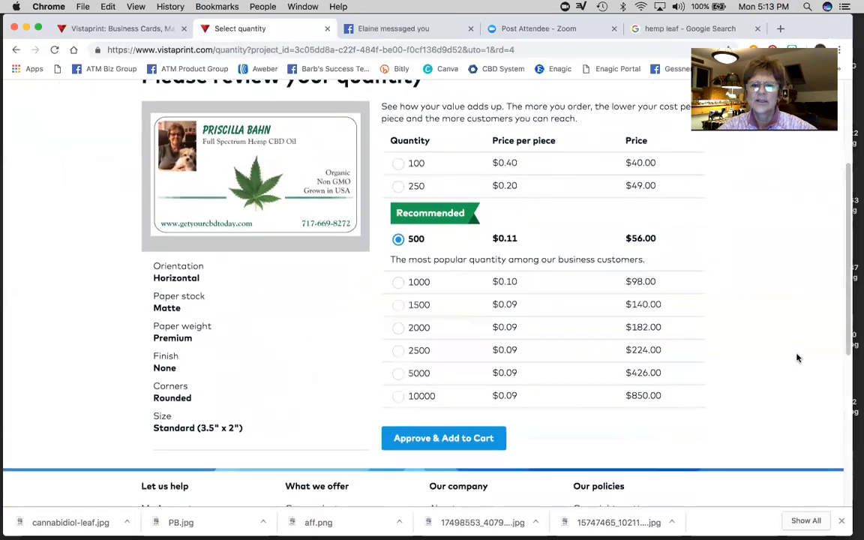